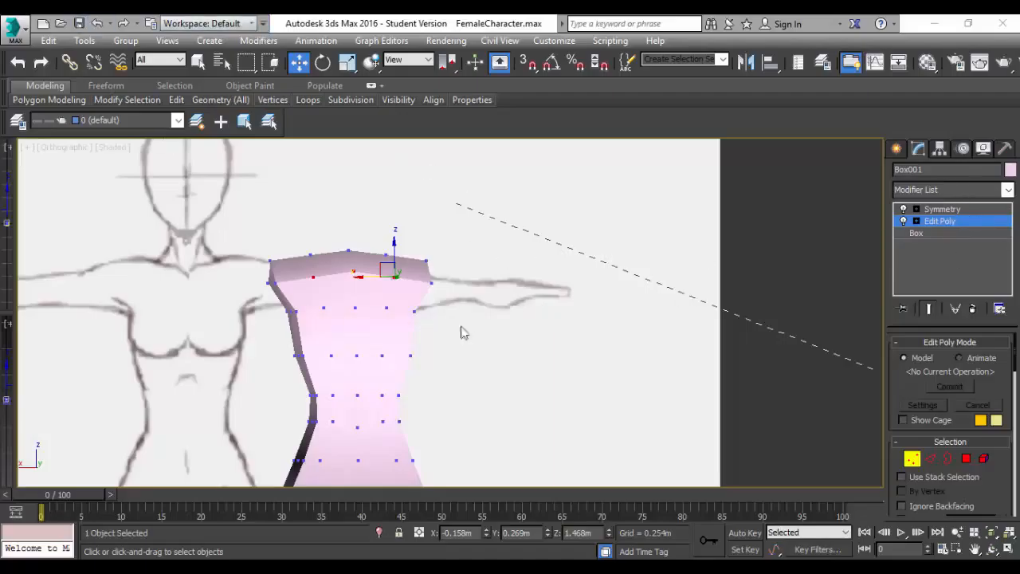
# Switch the viewport to the Back view and frame the torso mesh over the reference drawing.
pyautogui.scroll(-3, 467, 381)
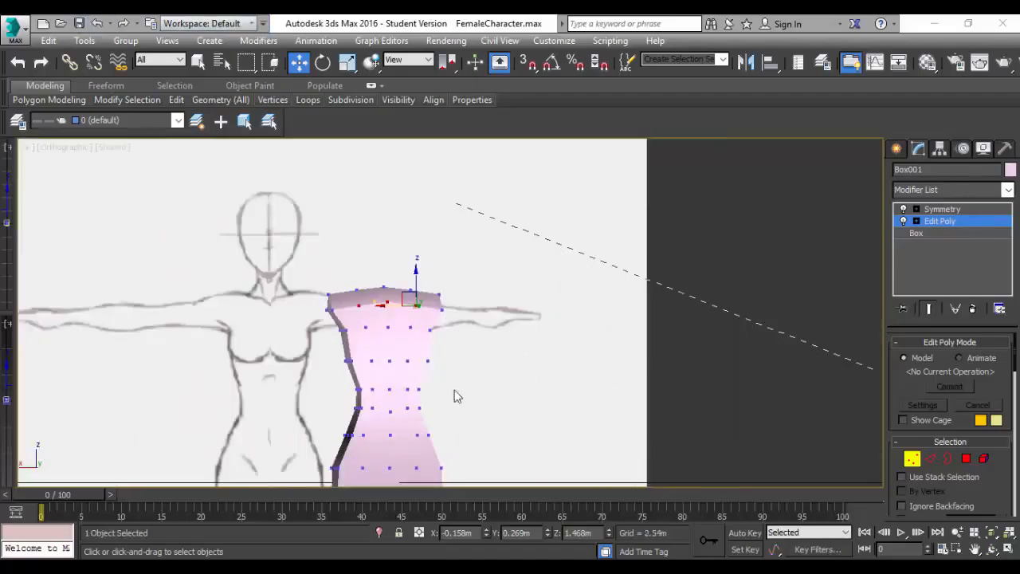
pyautogui.scroll(3, 454, 397)
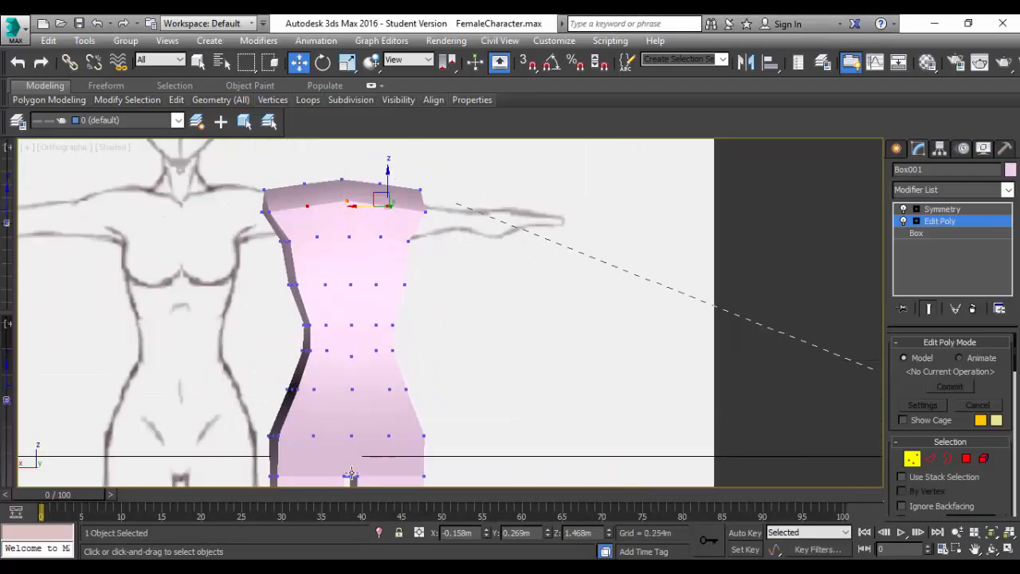
pyautogui.click(56, 148)
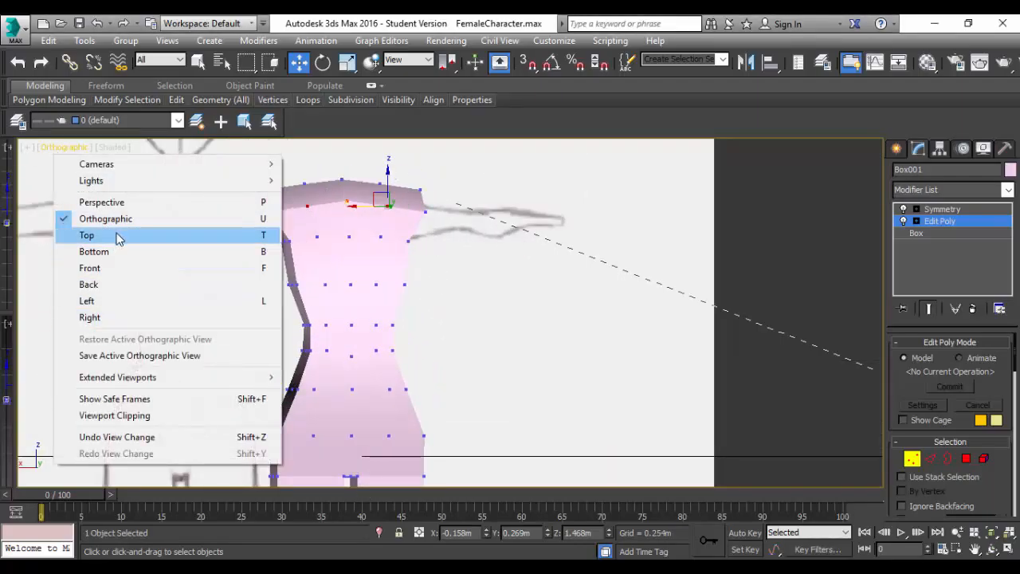
pyautogui.click(123, 268)
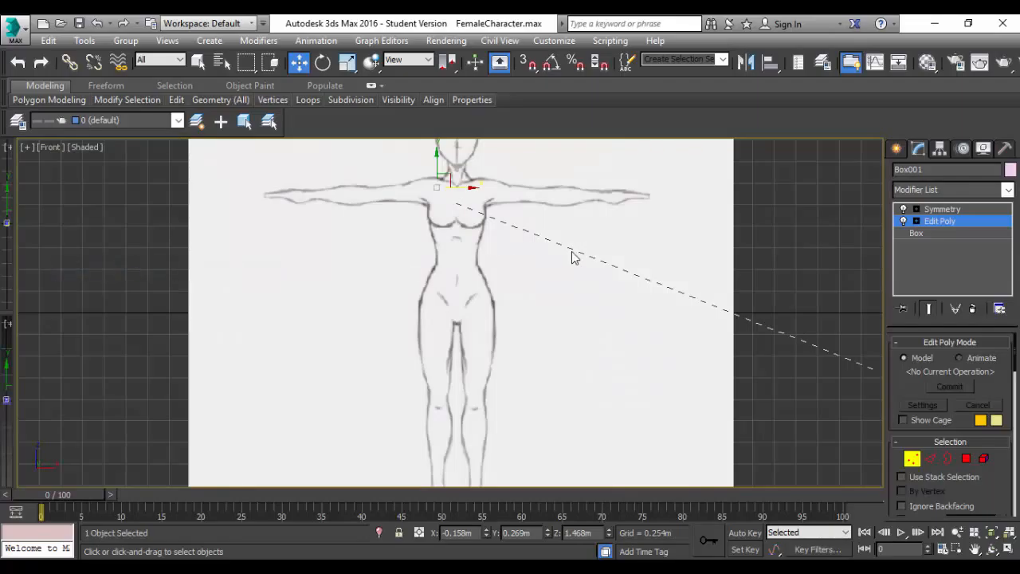
pyautogui.click(52, 148)
pyautogui.click(107, 285)
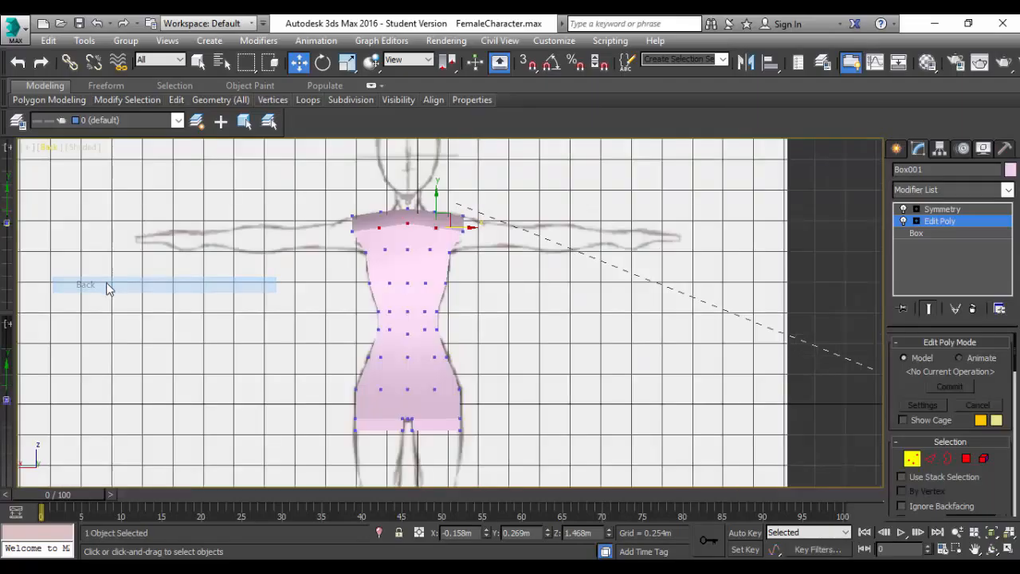
pyautogui.scroll(-2, 470, 326)
pyautogui.scroll(4, 469, 326)
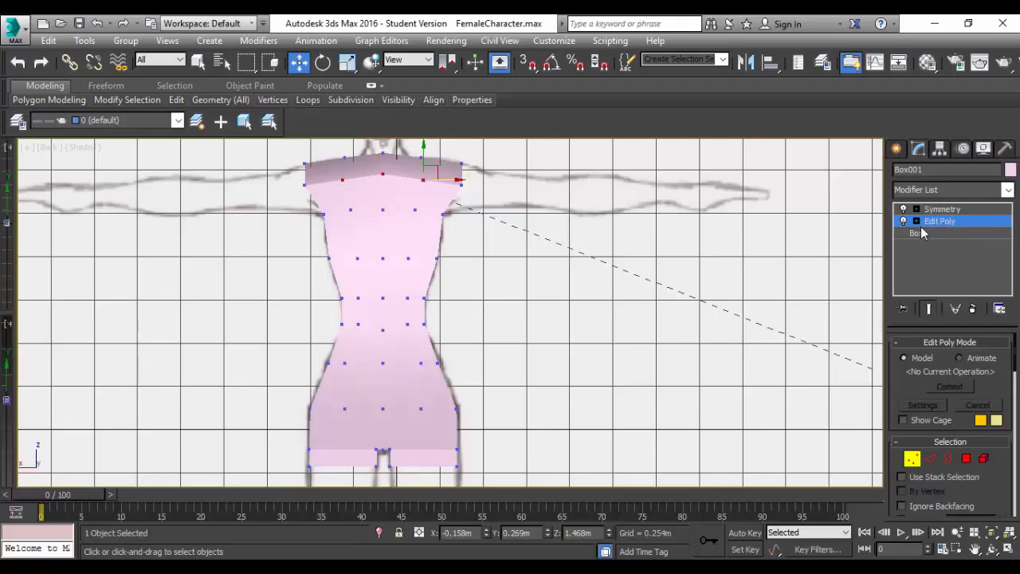
# Add a TurboSmooth modifier to the torso between its Edit Poly and Symmetry modifiers.
pyautogui.click(1007, 192)
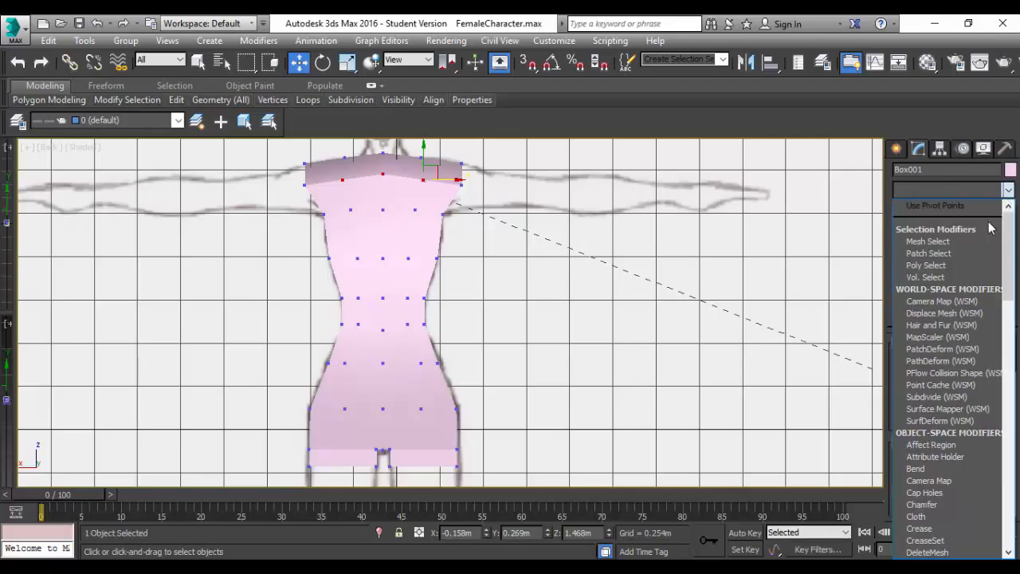
pyautogui.write('tu')
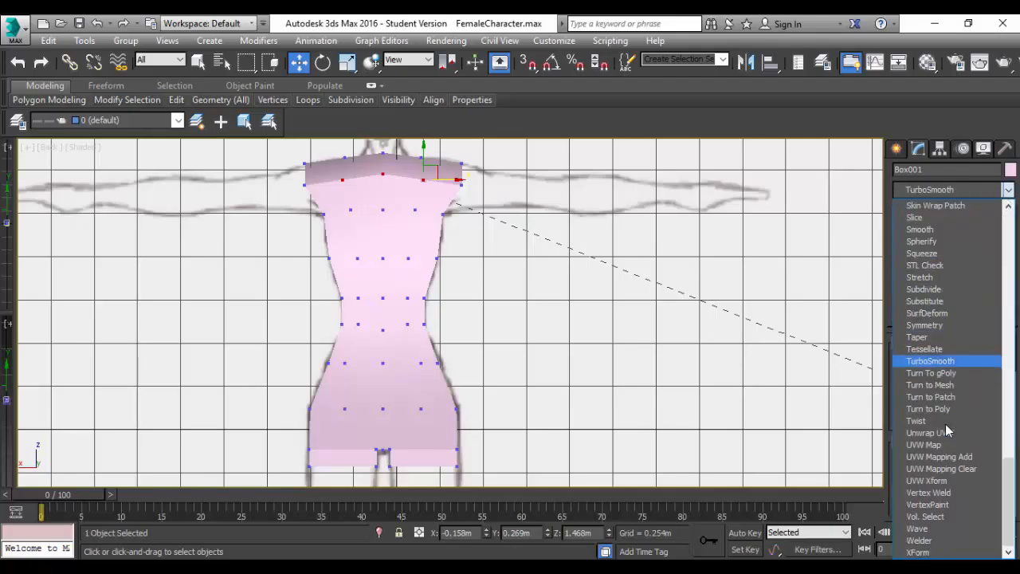
pyautogui.press('Return')
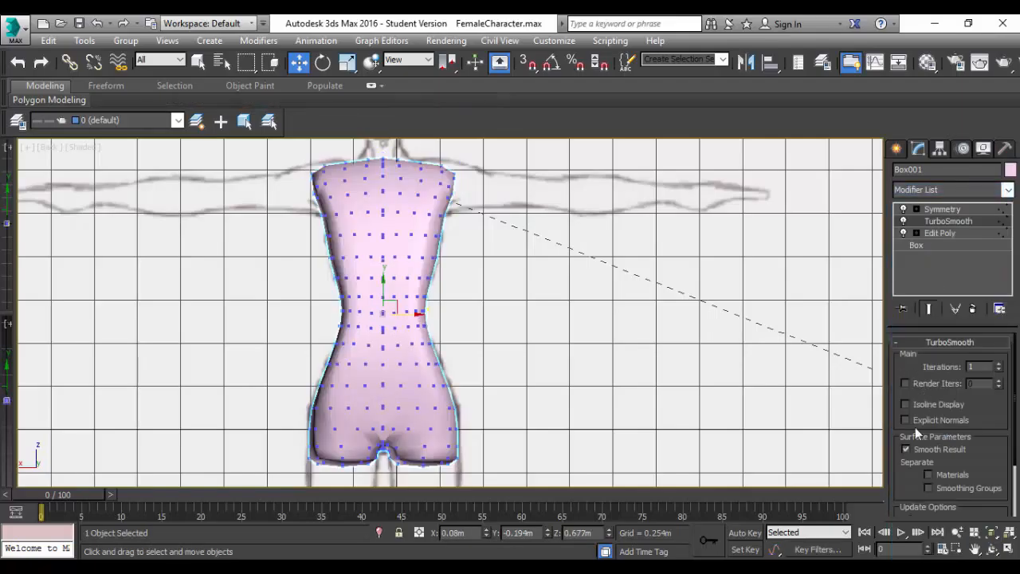
# Inspect the smoothed torso from another angle and return the viewport to the Back view.
pyautogui.moveTo(436, 389)
pyautogui.keyDown('alt'); pyautogui.mouseDown(button='middle')
pyautogui.moveTo(627, 401)
pyautogui.moveTo(683, 388)
pyautogui.moveTo(499, 408)
pyautogui.moveTo(377, 339)
pyautogui.moveTo(451, 391)
pyautogui.moveTo(465, 381)
pyautogui.moveTo(455, 363)
pyautogui.moveTo(441, 387)
pyautogui.mouseUp(button='middle'); pyautogui.keyUp('alt')
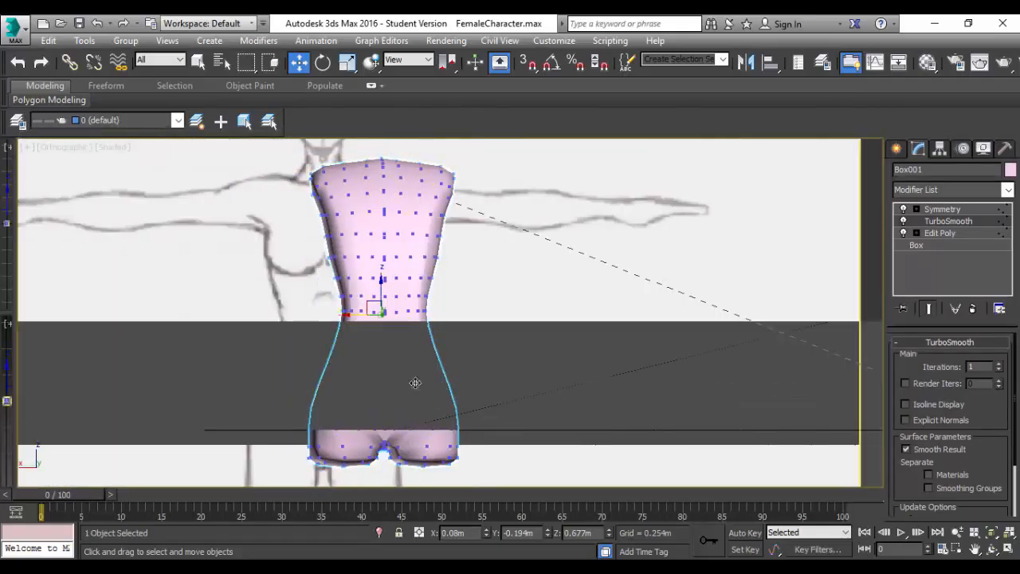
pyautogui.press('p')
pyautogui.press('u')
pyautogui.click(72, 148)
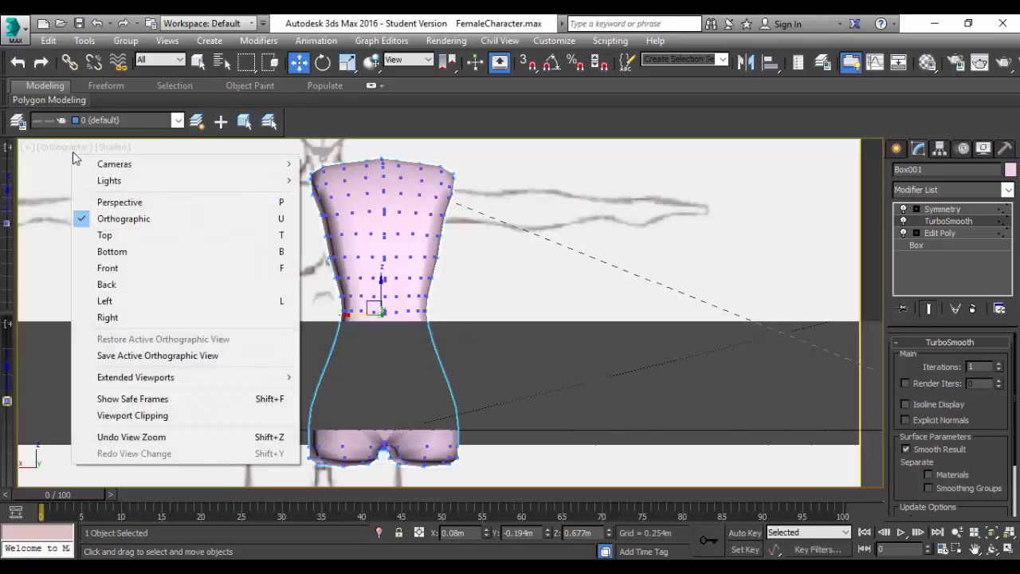
pyautogui.click(56, 151)
pyautogui.click(56, 150)
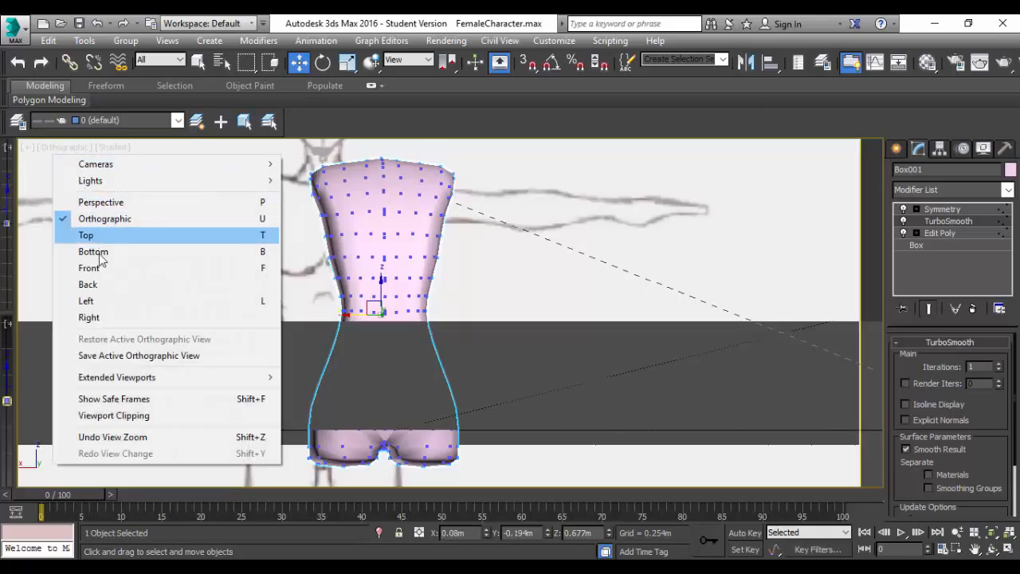
pyautogui.click(90, 284)
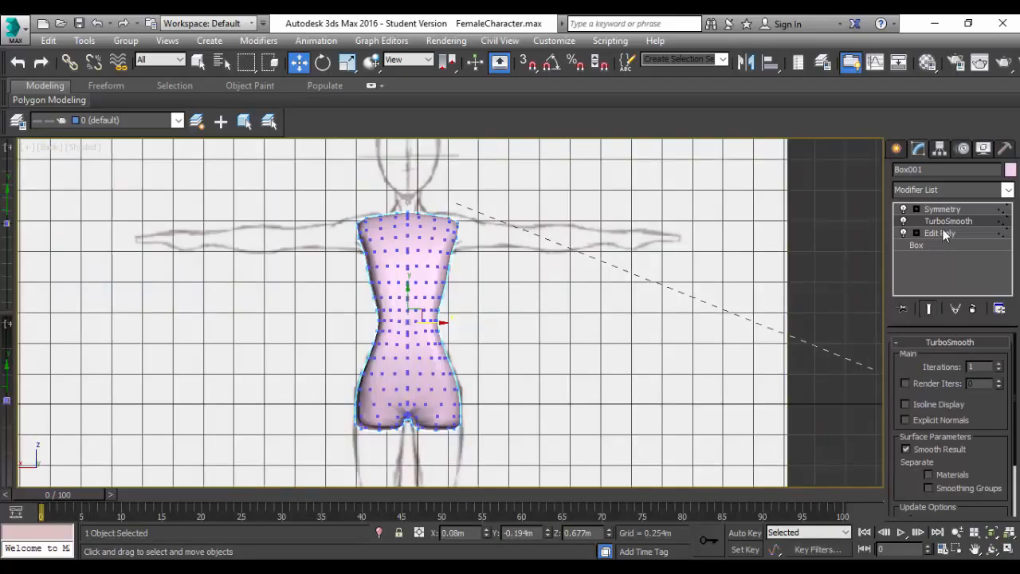
# Turn off the TurboSmooth effect and return to vertex editing in the Edit Poly modifier.
pyautogui.click(904, 223)
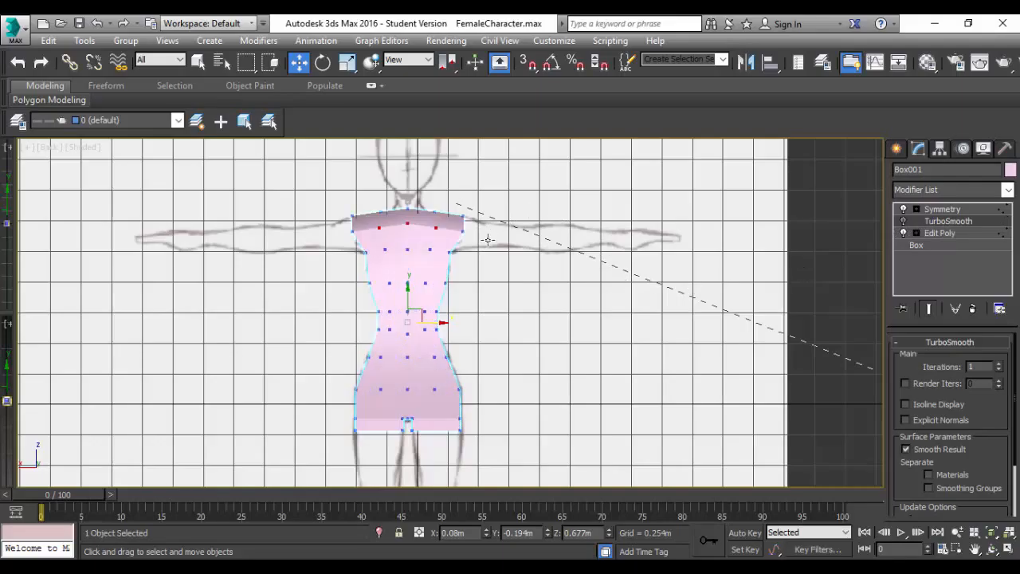
pyautogui.scroll(3, 420, 309)
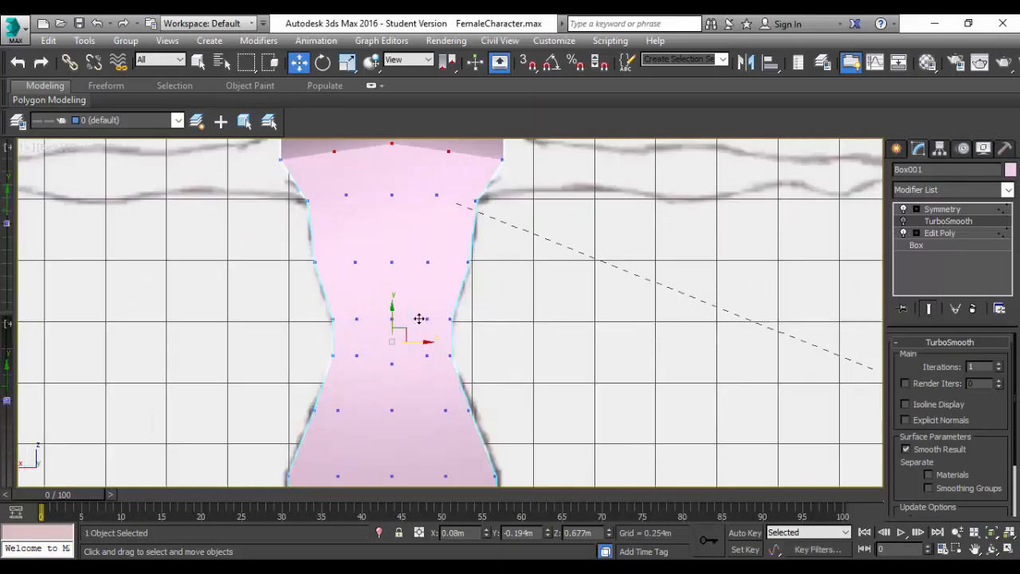
pyautogui.click(941, 233)
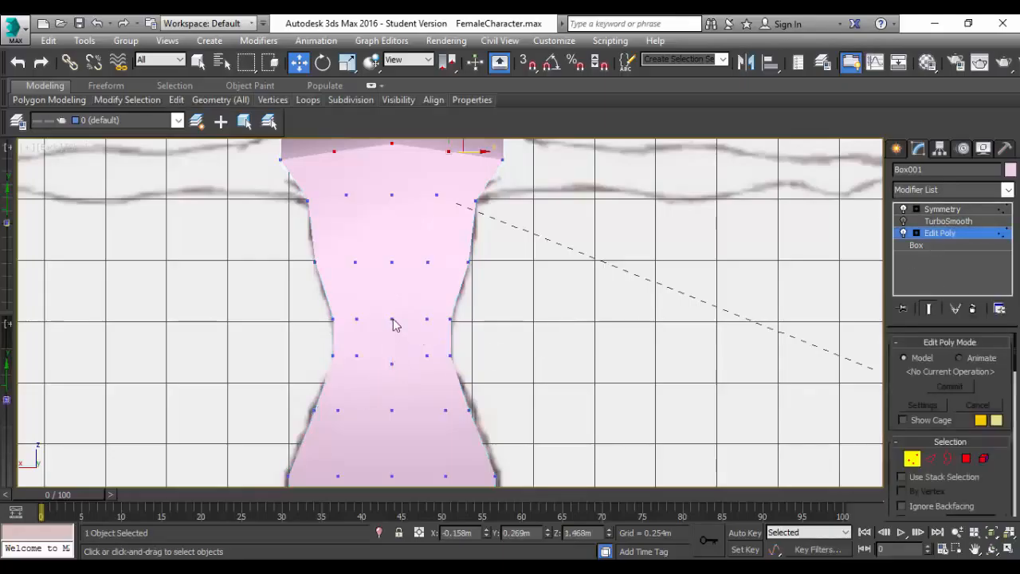
pyautogui.click(428, 319)
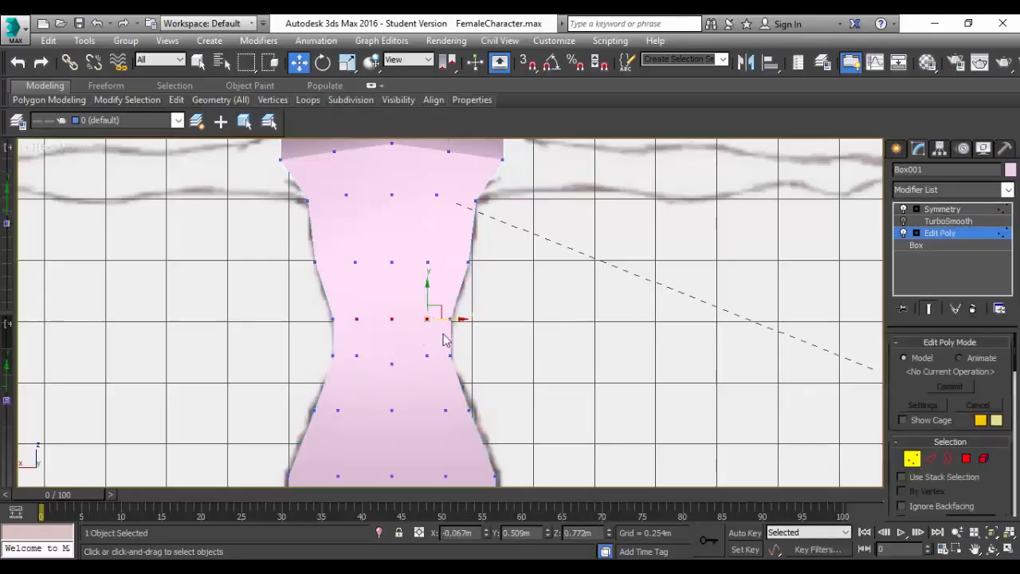
pyautogui.scroll(-3, 439, 341)
pyautogui.scroll(-2, 437, 343)
pyautogui.scroll(7, 437, 343)
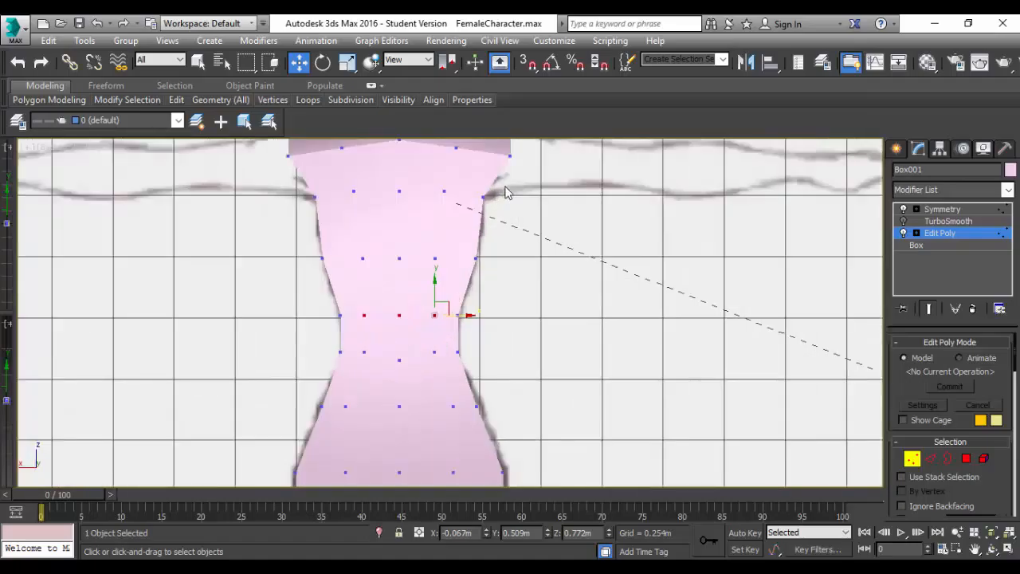
# Select the outer corner vertices along the torso's back side edges, from the chest down to the hip base, and pull them inward.
pyautogui.moveTo(500, 333)
pyautogui.keyDown('alt'); pyautogui.mouseDown(button='middle')
pyautogui.moveTo(481, 325)
pyautogui.moveTo(441, 347)
pyautogui.moveTo(864, 375)
pyautogui.mouseUp(button='middle'); pyautogui.keyUp('alt')
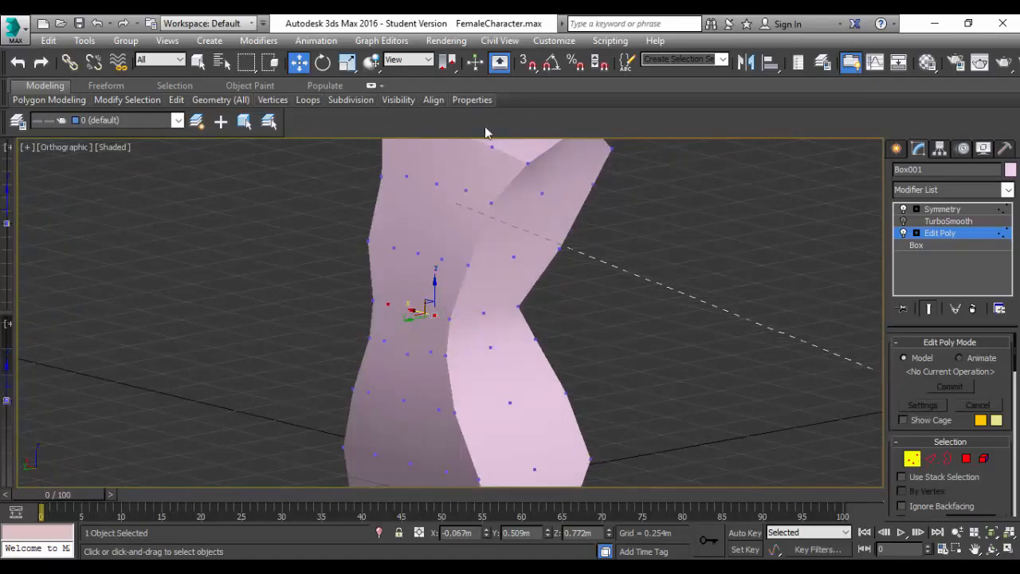
pyautogui.click(491, 203)
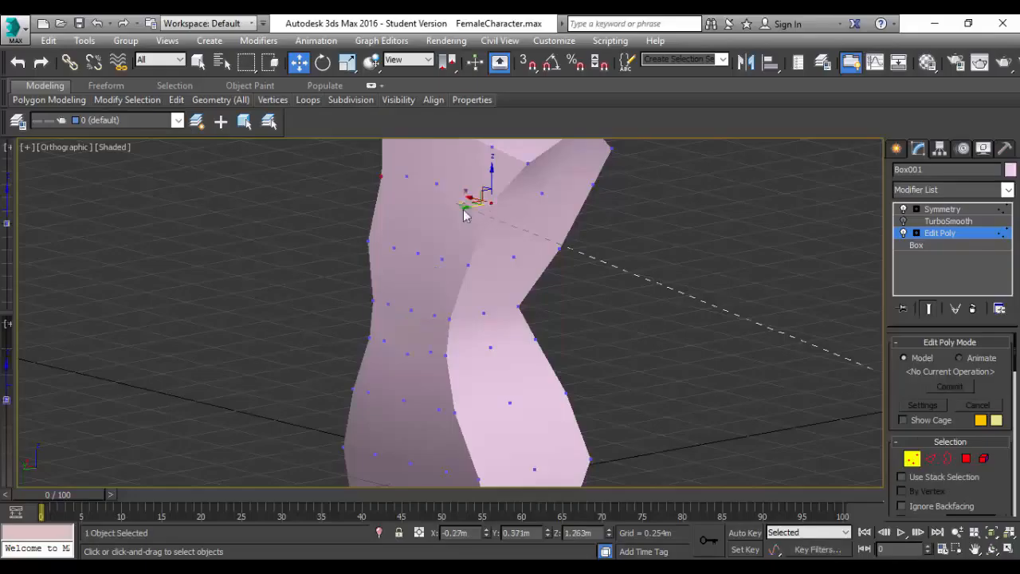
pyautogui.keyDown('ctrl'); pyautogui.click(468, 267); pyautogui.keyUp('ctrl')
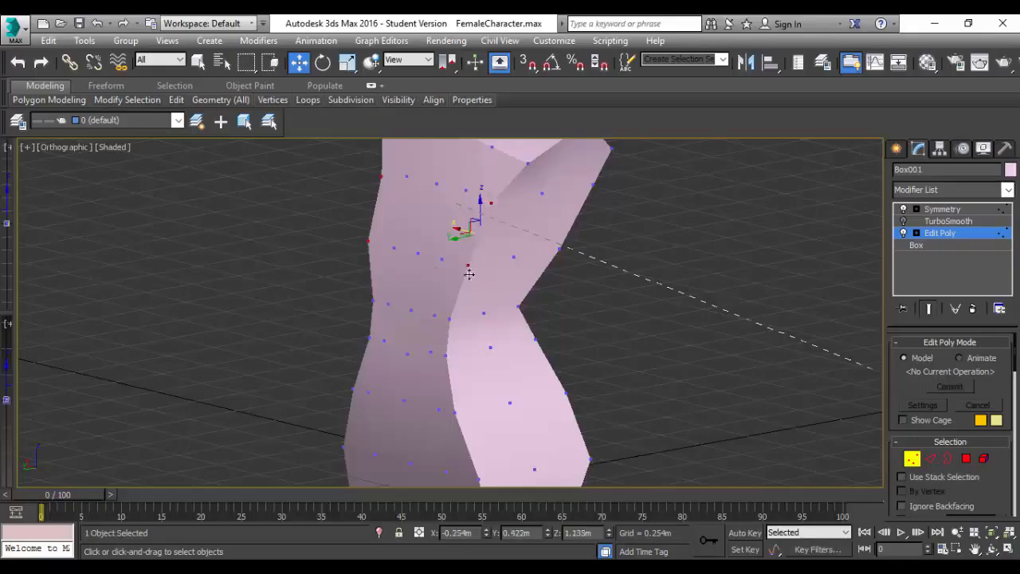
pyautogui.keyDown('ctrl'); pyautogui.click(449, 318); pyautogui.keyUp('ctrl')
pyautogui.keyDown('ctrl'); pyautogui.click(444, 356); pyautogui.keyUp('ctrl')
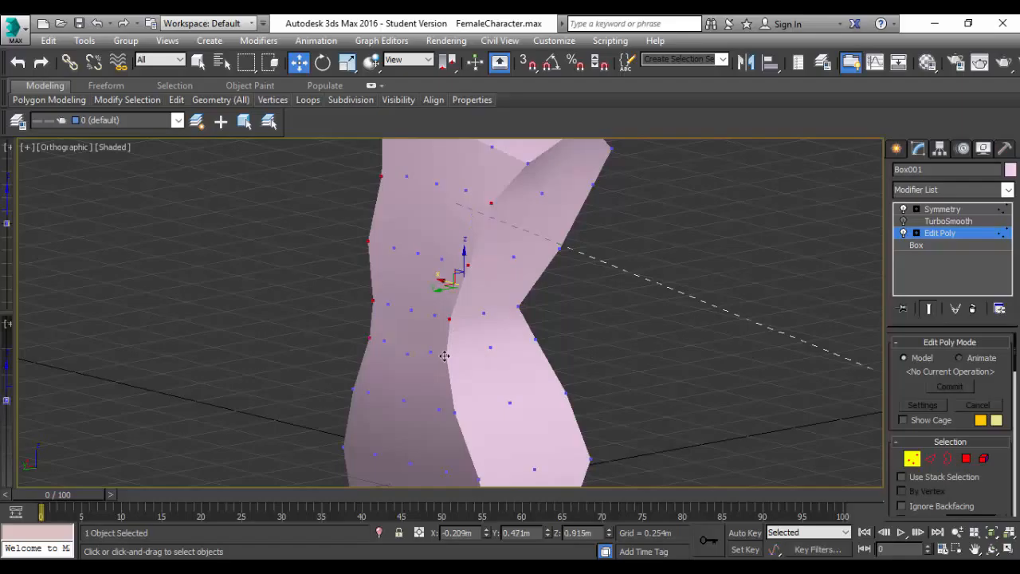
pyautogui.keyDown('ctrl'); pyautogui.click(451, 411); pyautogui.keyUp('ctrl')
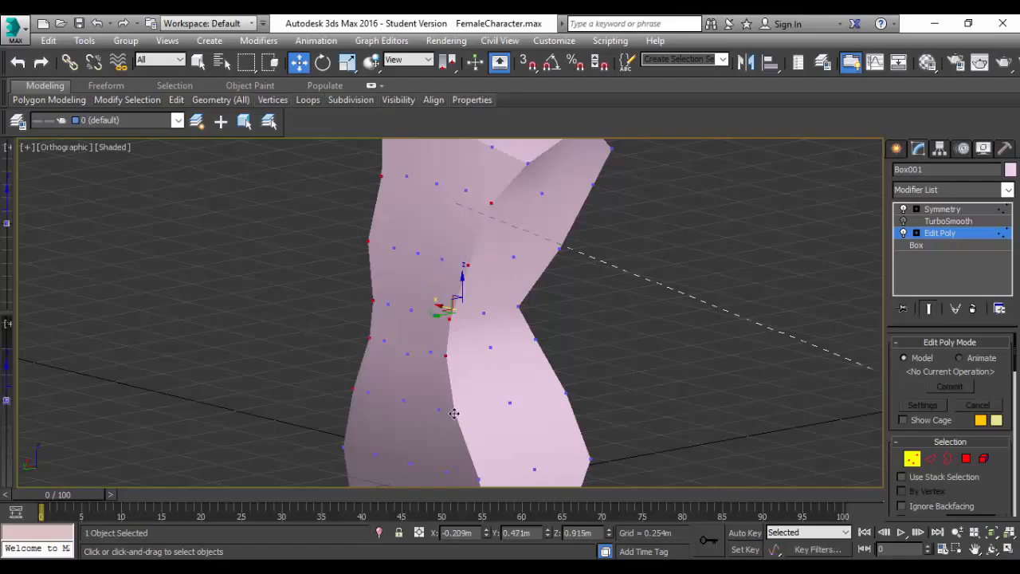
pyautogui.keyDown('ctrl'); pyautogui.click(478, 479); pyautogui.keyUp('ctrl')
pyautogui.moveTo(489, 420); pyautogui.dragTo(472, 271, button='middle')
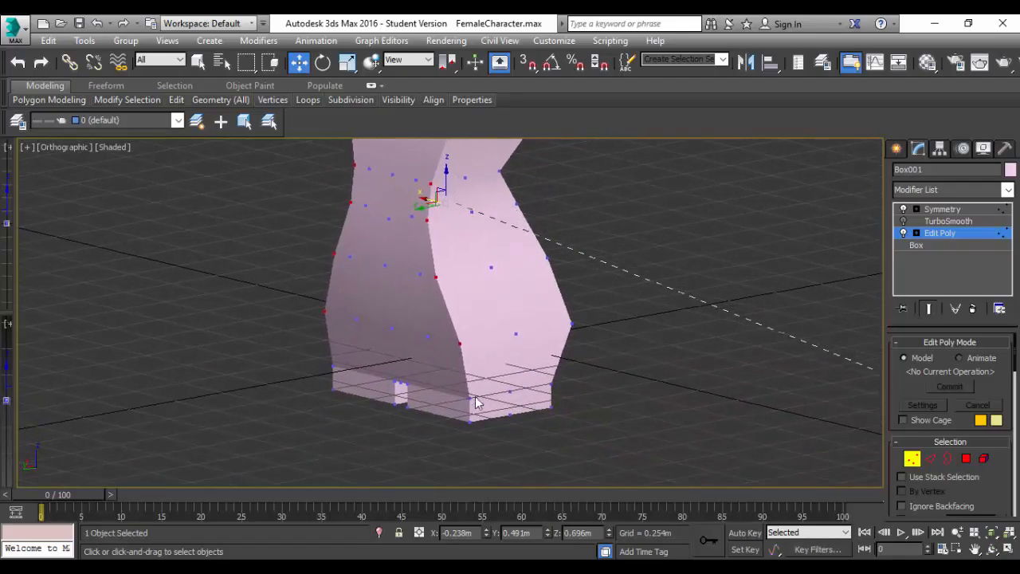
pyautogui.keyDown('ctrl'); pyautogui.click(472, 401); pyautogui.keyUp('ctrl')
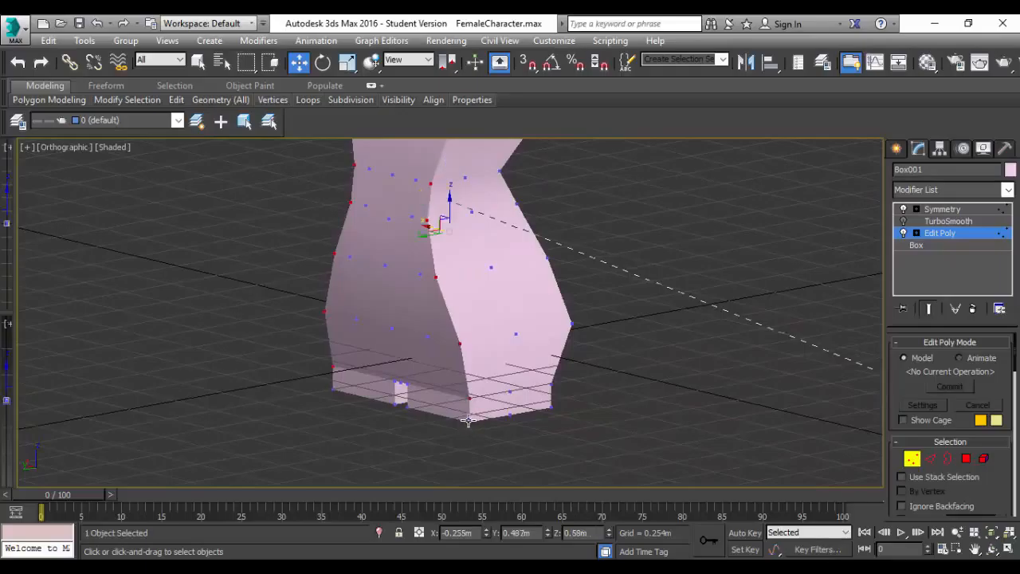
pyautogui.keyDown('ctrl'); pyautogui.click(469, 420); pyautogui.keyUp('ctrl')
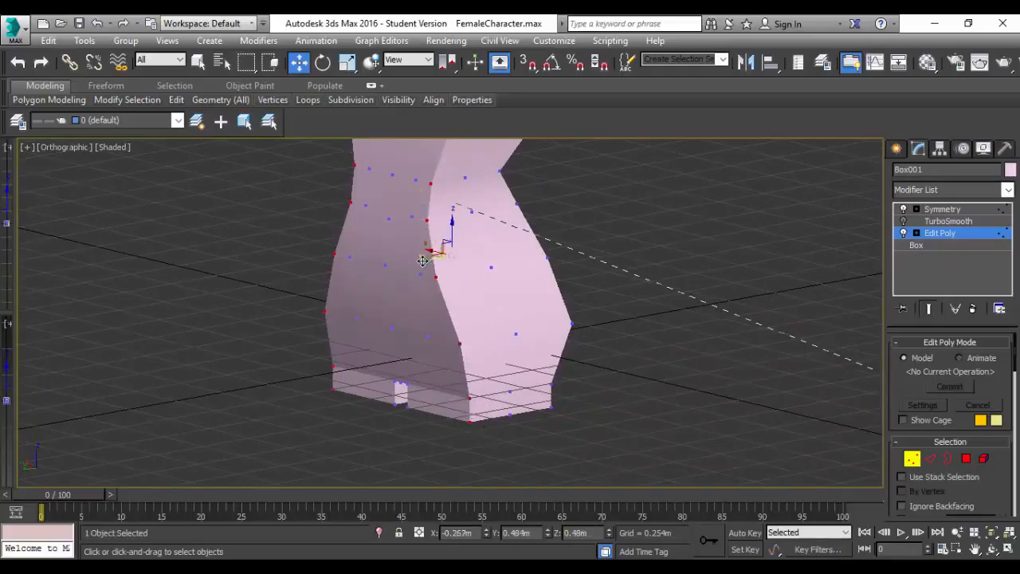
pyautogui.moveTo(426, 258); pyautogui.dragTo(431, 251)
# Add the shoulder corner vertices to the back edge selection and move it further inward to about Y 0.376 m.
pyautogui.keyDown('alt'); pyautogui.moveTo(498, 383); pyautogui.dragTo(642, 454, button='middle'); pyautogui.keyUp('alt')
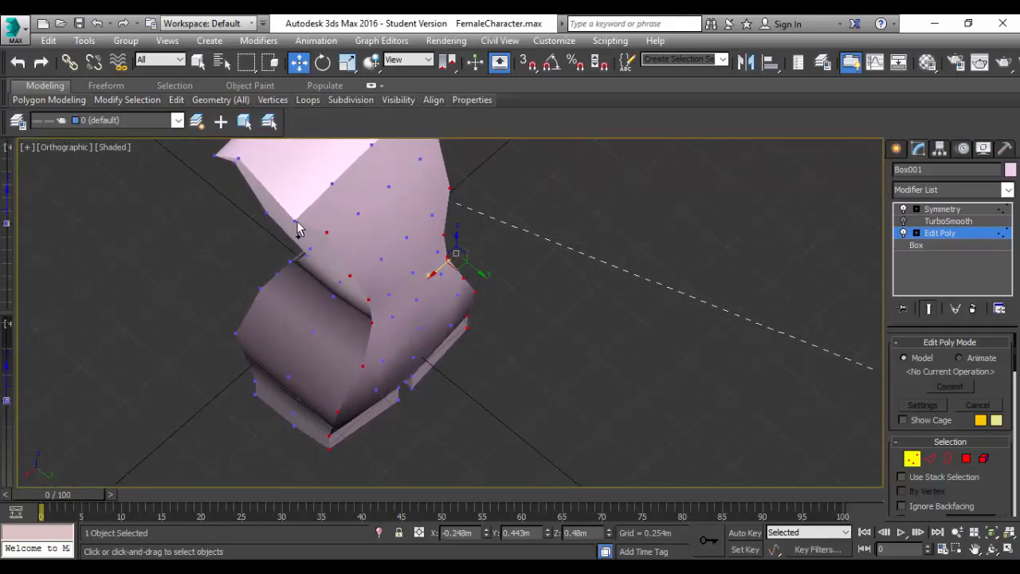
pyautogui.moveTo(439, 244); pyautogui.dragTo(339, 196, button='middle')
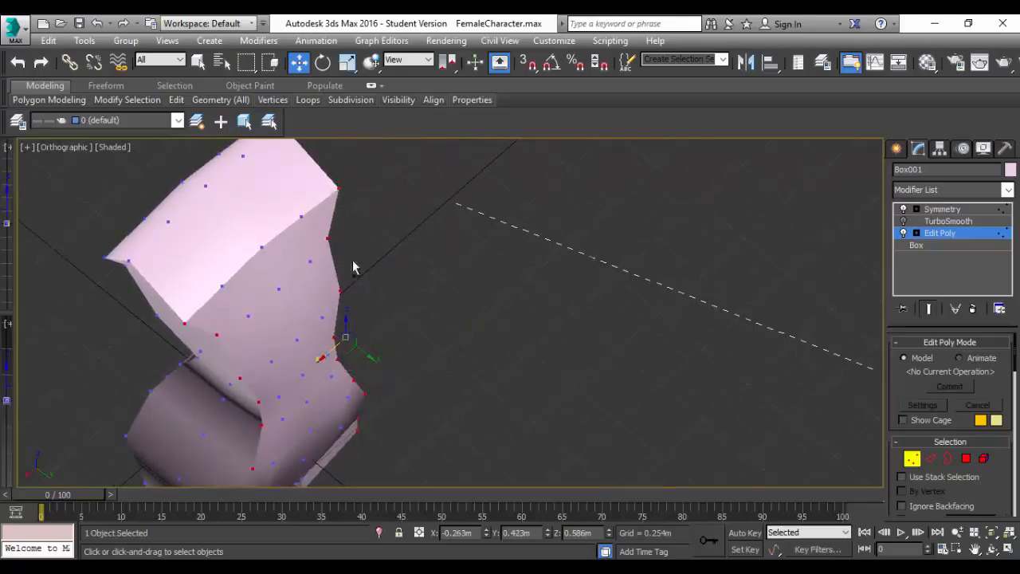
pyautogui.moveTo(319, 361); pyautogui.dragTo(355, 357)
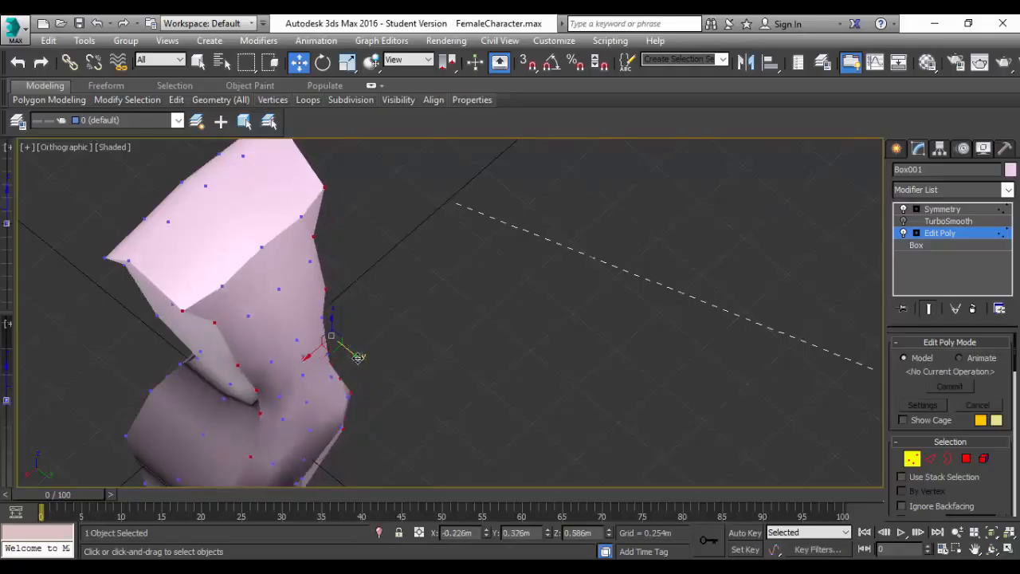
# Select the corner vertices along the torso's front side edges, from the chest down to the hip base, and pull them inward to about Y 0.029 m.
pyautogui.keyDown('alt'); pyautogui.moveTo(341, 390); pyautogui.dragTo(496, 349, button='middle'); pyautogui.keyUp('alt')
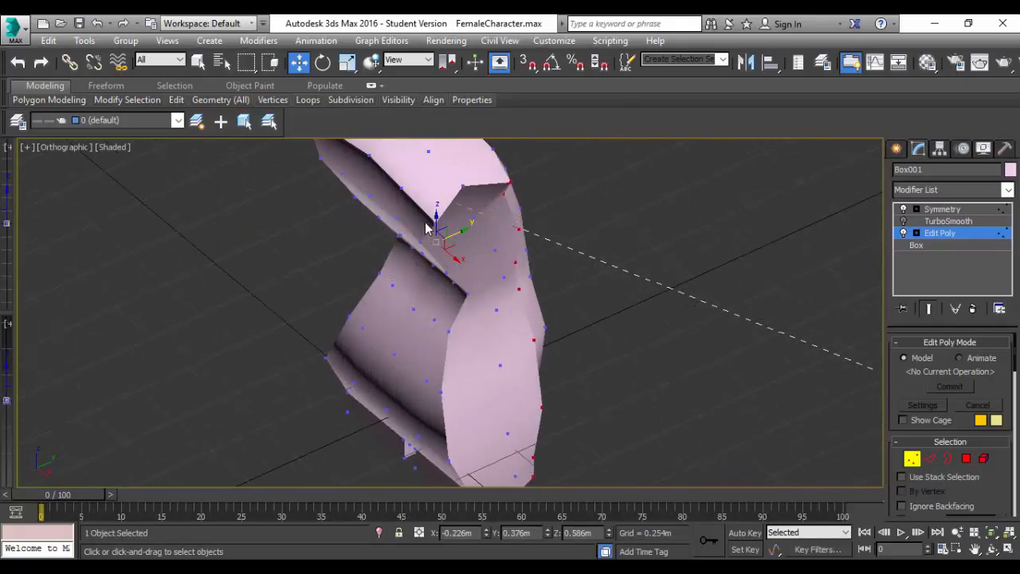
pyautogui.keyDown('alt'); pyautogui.moveTo(456, 282); pyautogui.dragTo(564, 284, button='middle'); pyautogui.keyUp('alt')
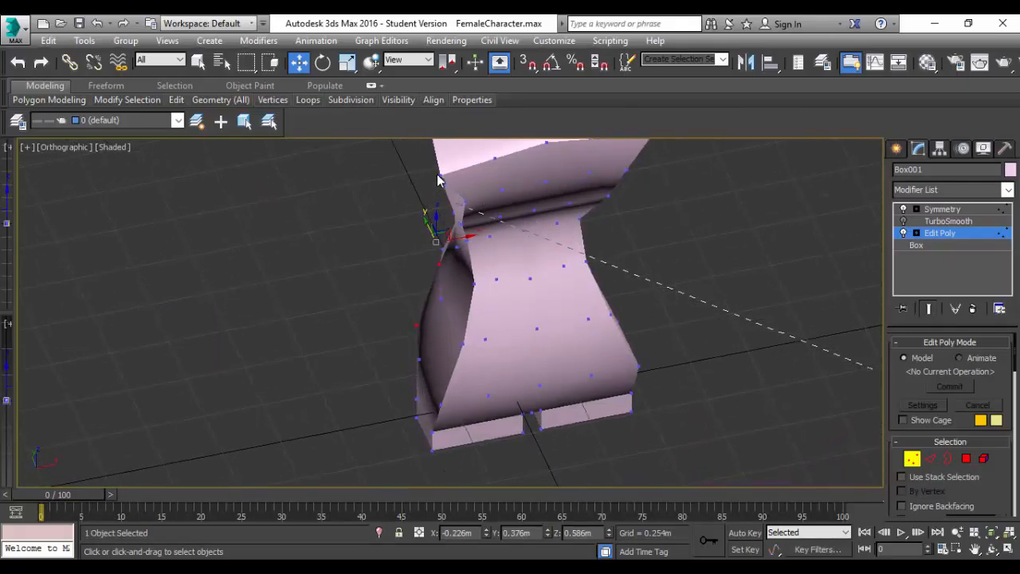
pyautogui.click(437, 173)
pyautogui.keyDown('ctrl'); pyautogui.click(464, 201); pyautogui.keyUp('ctrl')
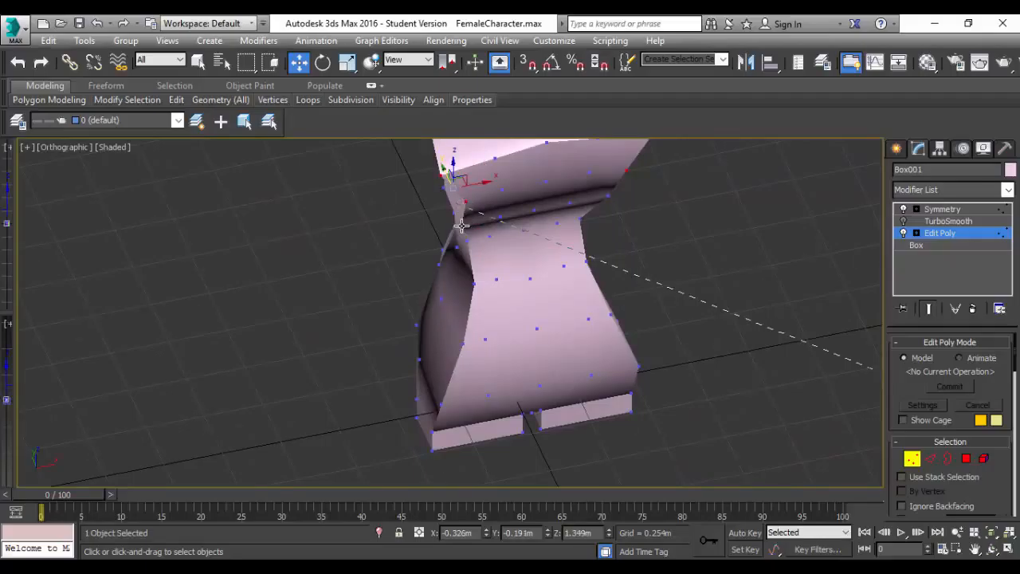
pyautogui.keyDown('ctrl'); pyautogui.click(462, 225); pyautogui.keyUp('ctrl')
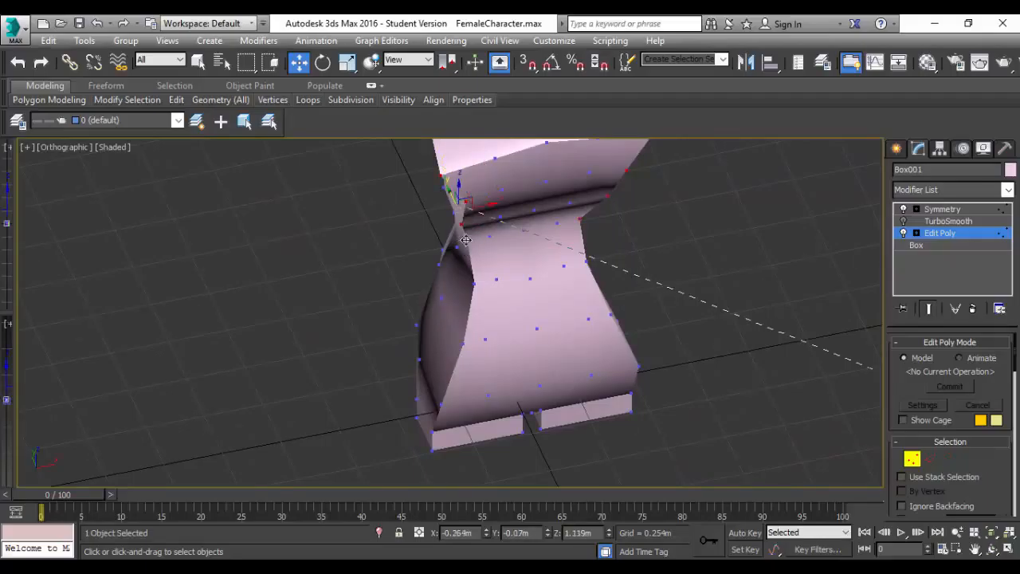
pyautogui.keyDown('ctrl'); pyautogui.click(468, 240); pyautogui.keyUp('ctrl')
pyautogui.keyDown('ctrl'); pyautogui.click(473, 281); pyautogui.keyUp('ctrl')
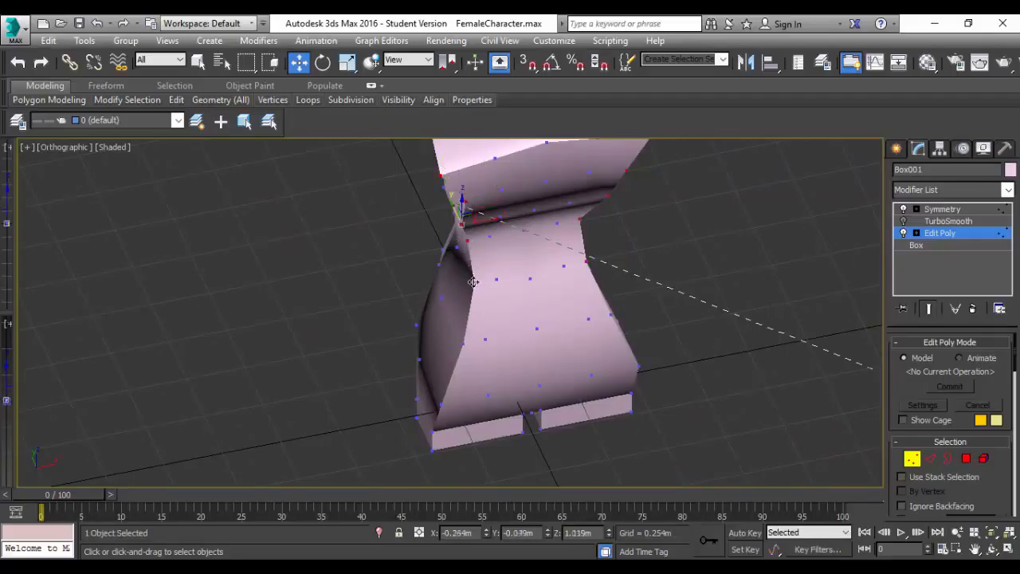
pyautogui.keyDown('ctrl'); pyautogui.click(463, 345); pyautogui.keyUp('ctrl')
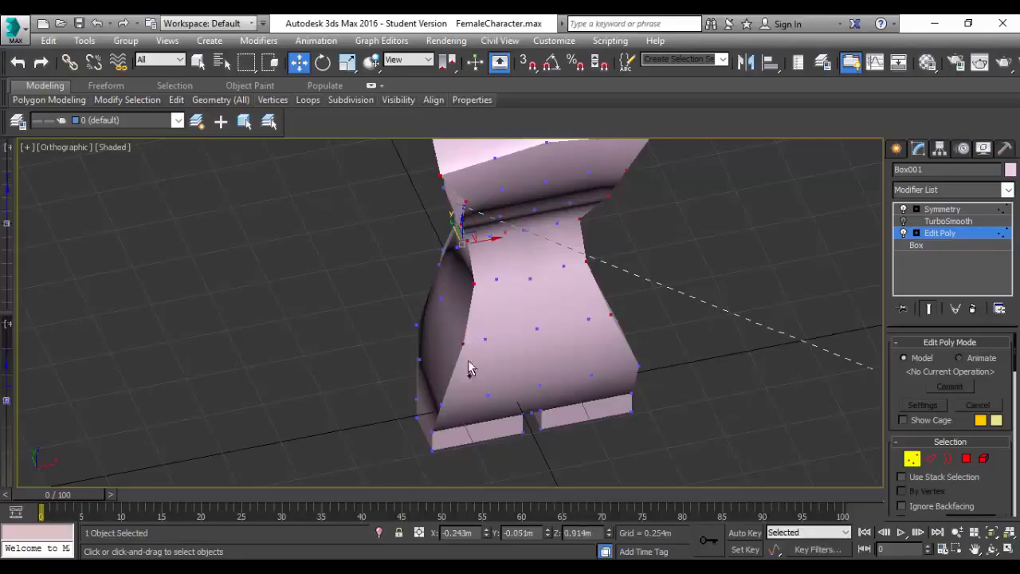
pyautogui.keyDown('ctrl'); pyautogui.click(439, 401); pyautogui.keyUp('ctrl')
pyautogui.keyDown('ctrl'); pyautogui.click(432, 432); pyautogui.keyUp('ctrl')
pyautogui.keyDown('ctrl'); pyautogui.click(430, 448); pyautogui.keyUp('ctrl')
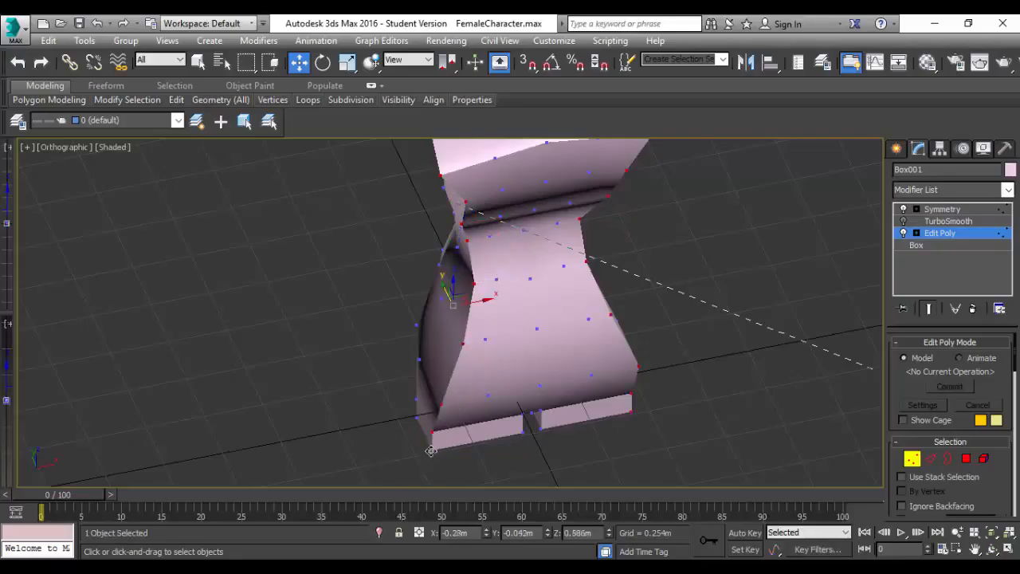
pyautogui.moveTo(485, 306); pyautogui.dragTo(454, 272)
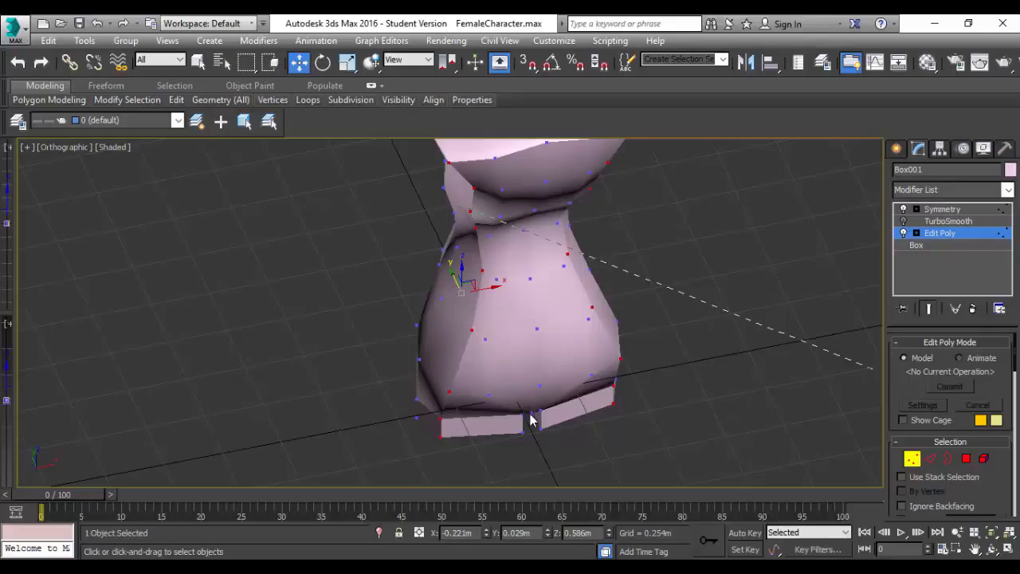
# Move the middle crotch vertex on the front inward to about Y 0.077 m and up to about Z -0.089 m.
pyautogui.click(533, 413)
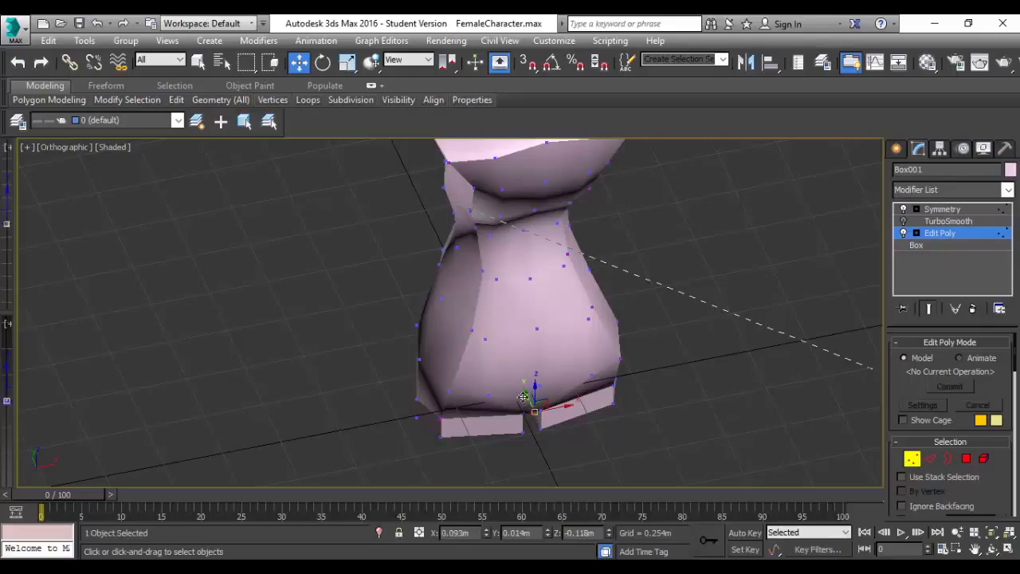
pyautogui.moveTo(529, 396); pyautogui.dragTo(547, 418)
pyautogui.scroll(8, 547, 358)
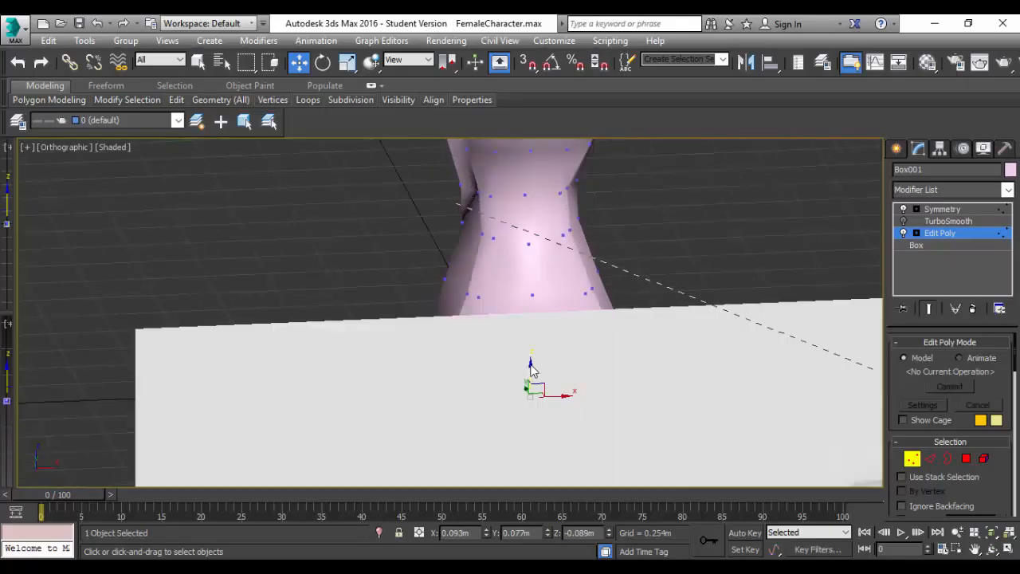
pyautogui.scroll(-6, 547, 358)
# Select the upper and lower inner corner vertices of the leg gap on the back and move them inward to about Y 0.434 m.
pyautogui.keyDown('alt'); pyautogui.moveTo(557, 364); pyautogui.dragTo(269, 371, button='middle'); pyautogui.keyUp('alt')
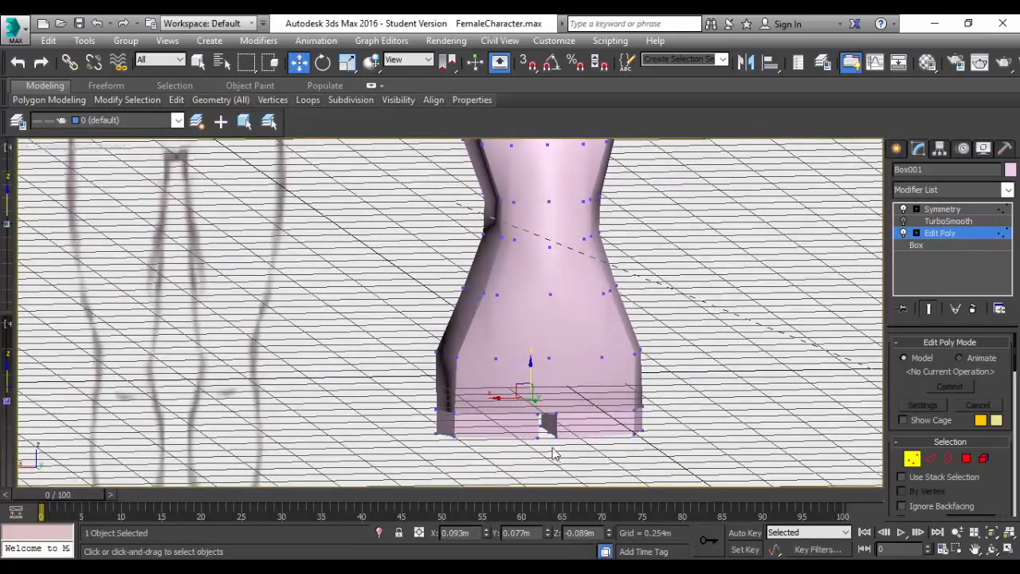
pyautogui.scroll(3, 554, 454)
pyautogui.click(534, 395)
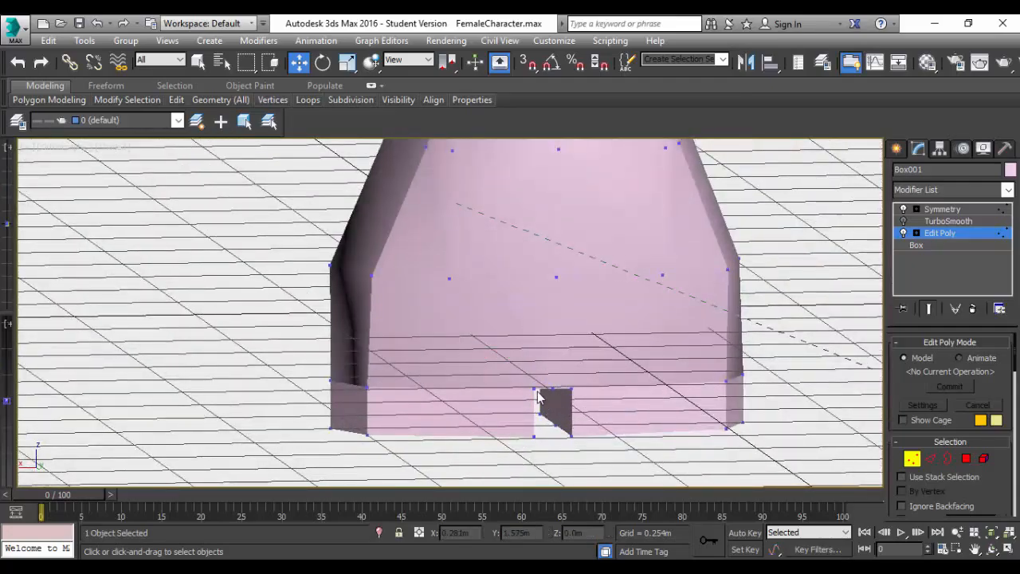
pyautogui.click(574, 389)
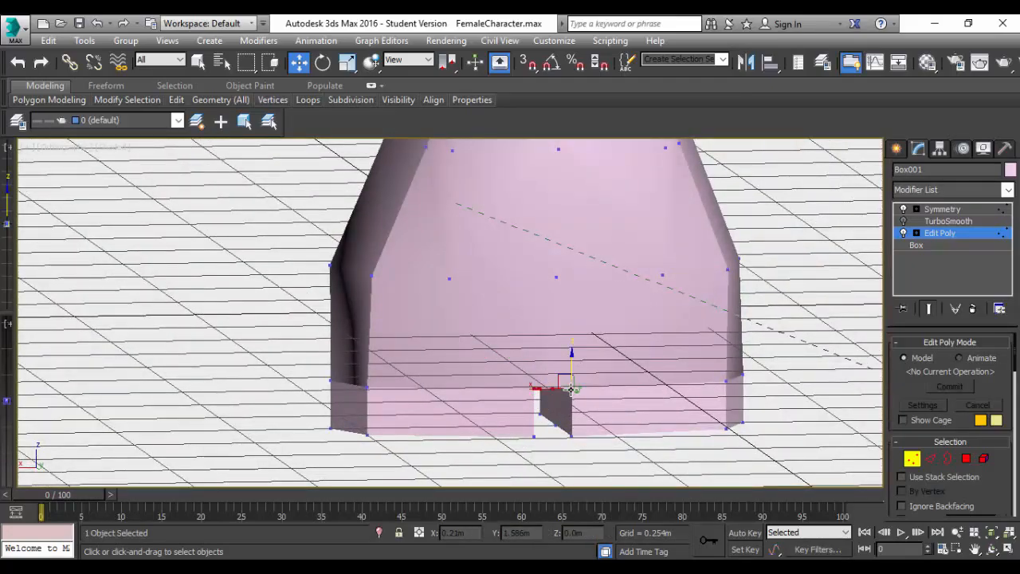
pyautogui.keyDown('ctrl'); pyautogui.click(571, 436); pyautogui.keyUp('ctrl')
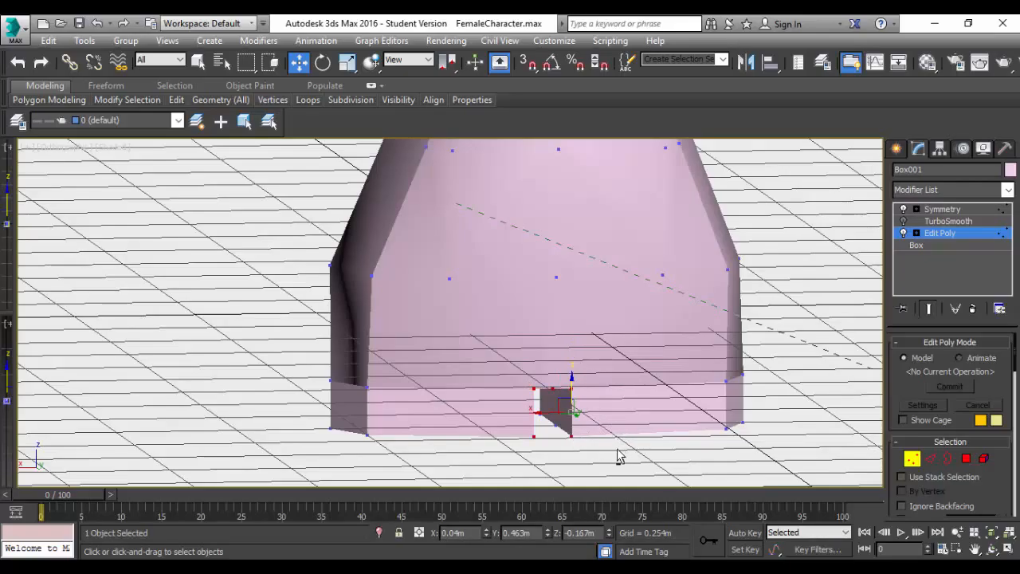
pyautogui.keyDown('alt'); pyautogui.moveTo(620, 456); pyautogui.dragTo(642, 455, button='middle'); pyautogui.keyUp('alt')
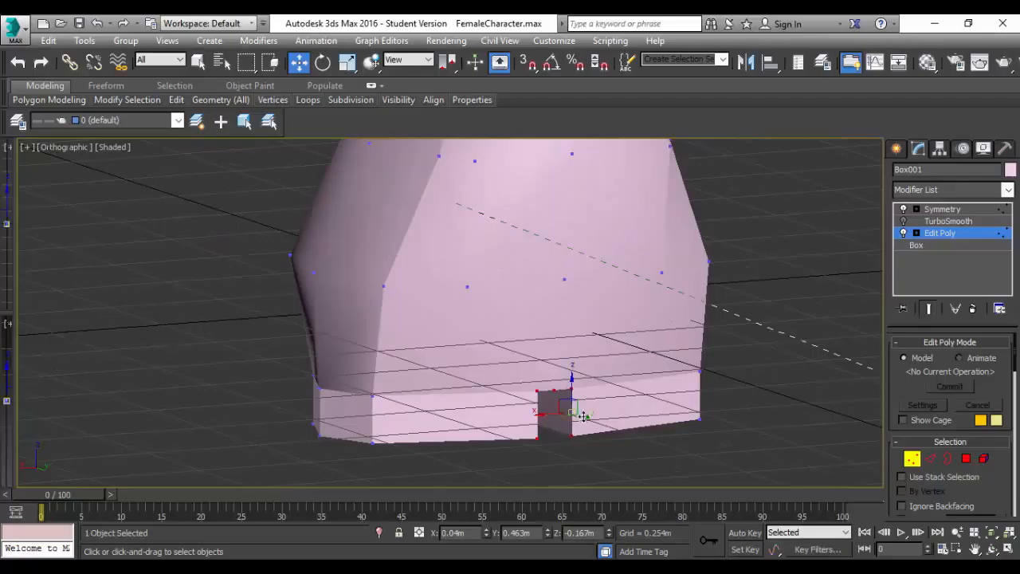
pyautogui.moveTo(587, 420); pyautogui.dragTo(581, 417)
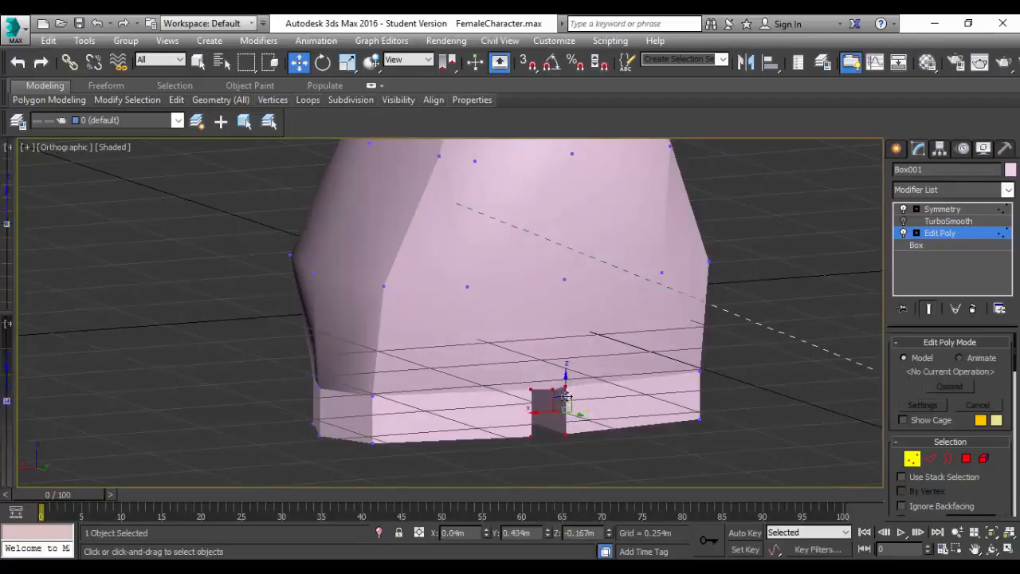
# Widen the back leg gap by moving its corner vertices outward to about X 0.018 m and raise them to about Z -0.148 m.
pyautogui.scroll(2, 567, 423)
pyautogui.scroll(2, 568, 429)
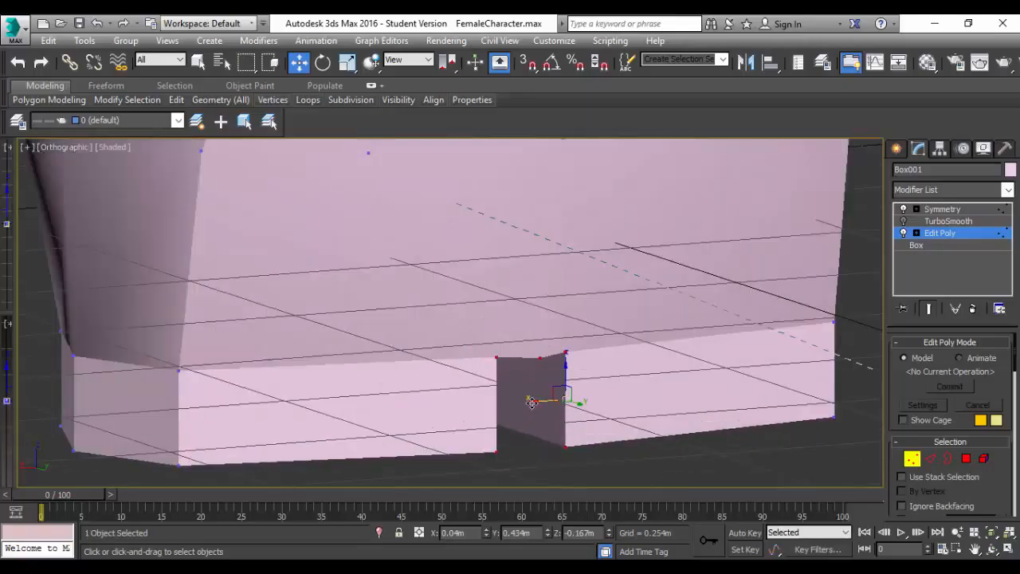
pyautogui.moveTo(563, 400); pyautogui.dragTo(552, 398)
pyautogui.moveTo(583, 365); pyautogui.dragTo(587, 346)
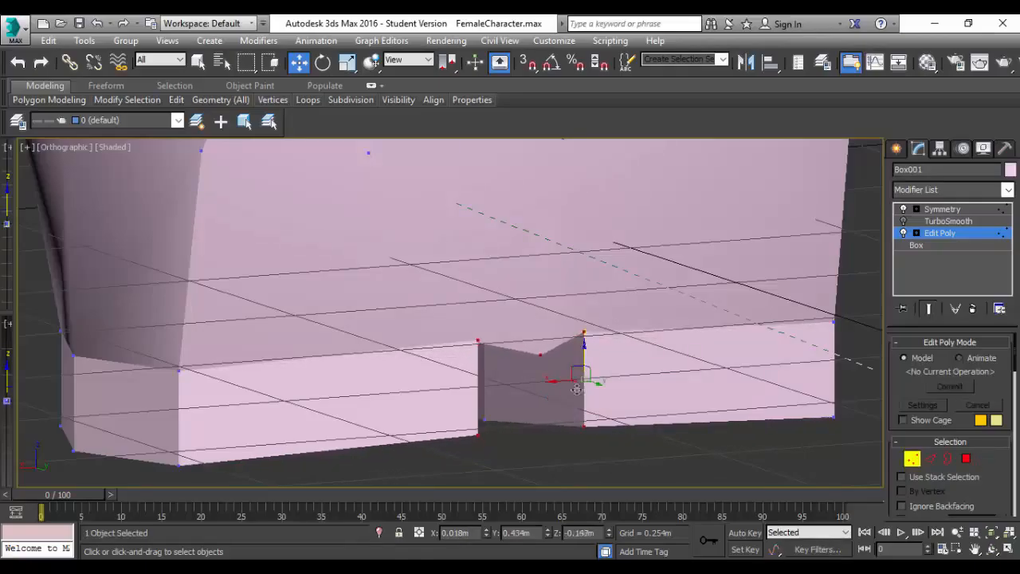
# Raise the middle crotch vertex on the back to about Z -0.109 m and move it inward to about Y 0.436 m.
pyautogui.scroll(-5, 580, 413)
pyautogui.scroll(2, 576, 399)
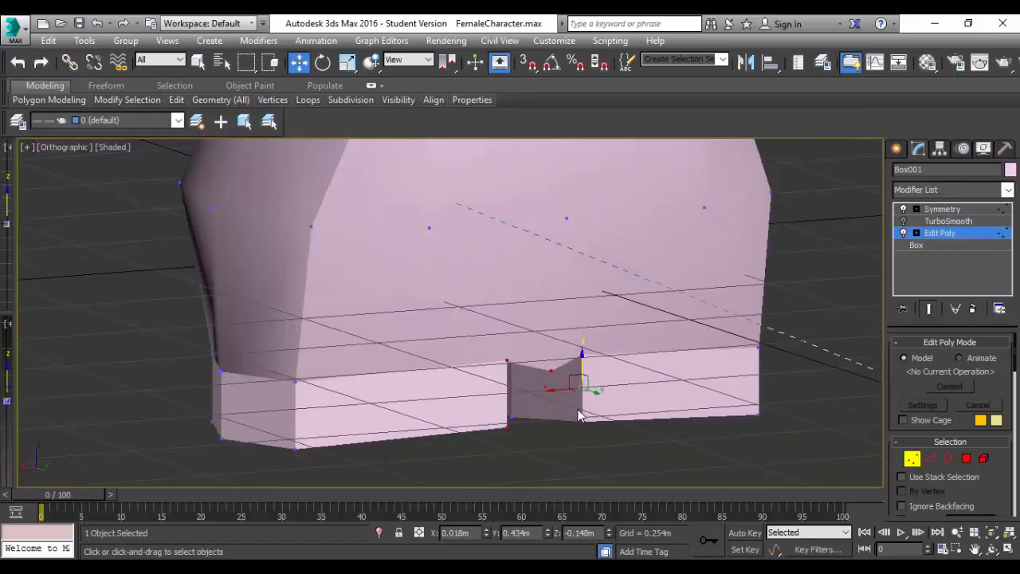
pyautogui.scroll(-2, 574, 395)
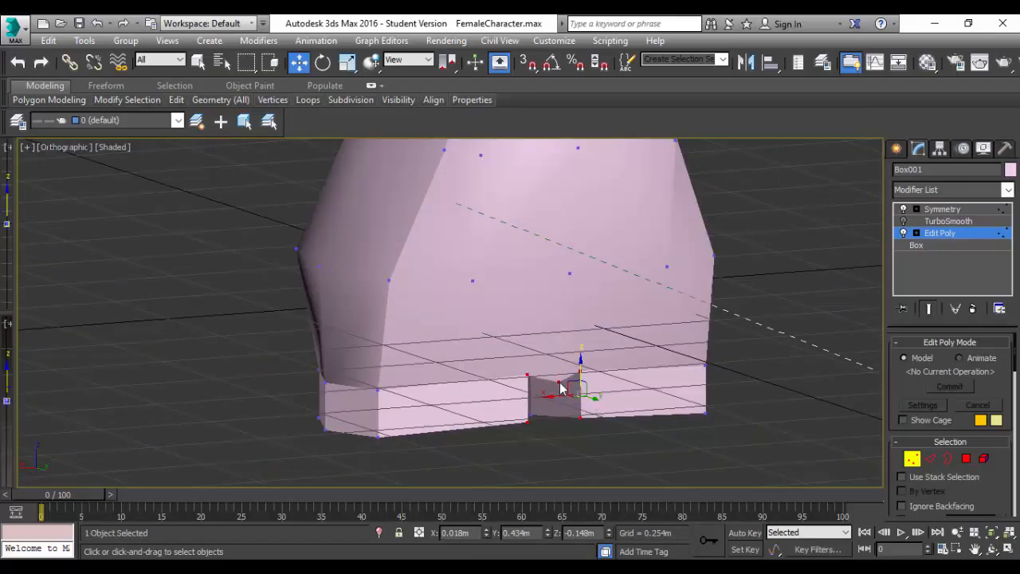
pyautogui.click(560, 387)
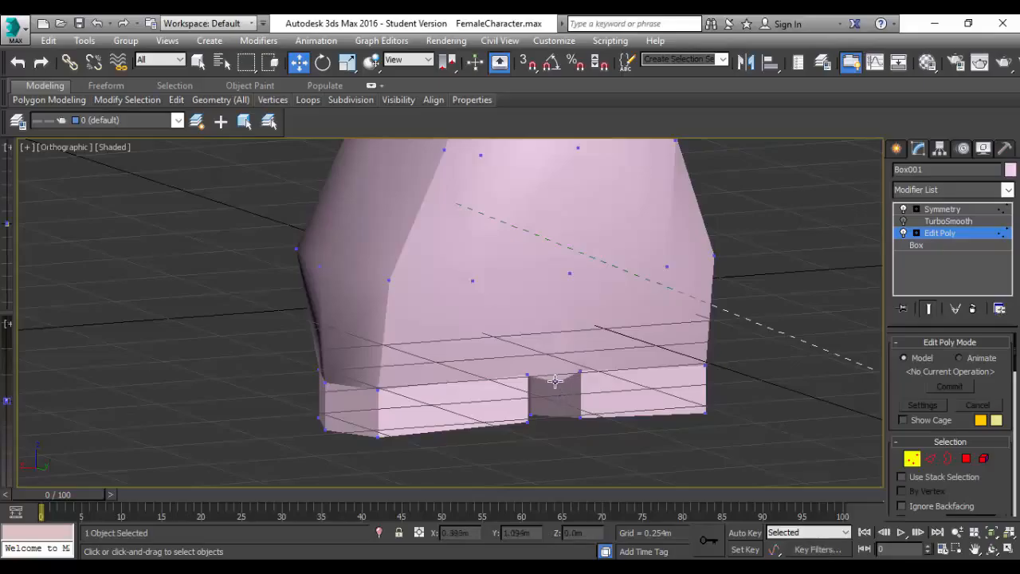
pyautogui.click(556, 381)
pyautogui.scroll(3, 567, 387)
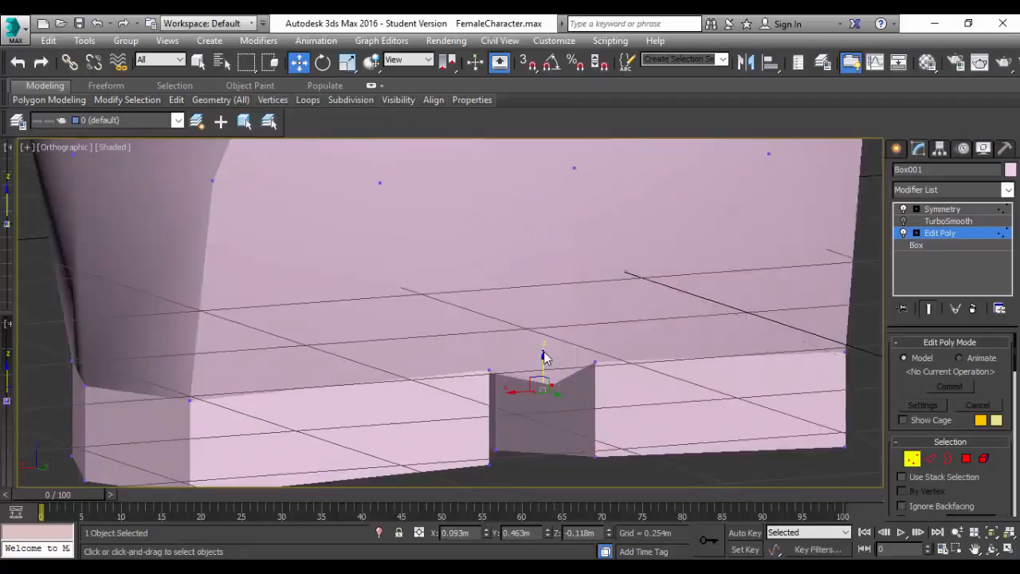
pyautogui.click(556, 385)
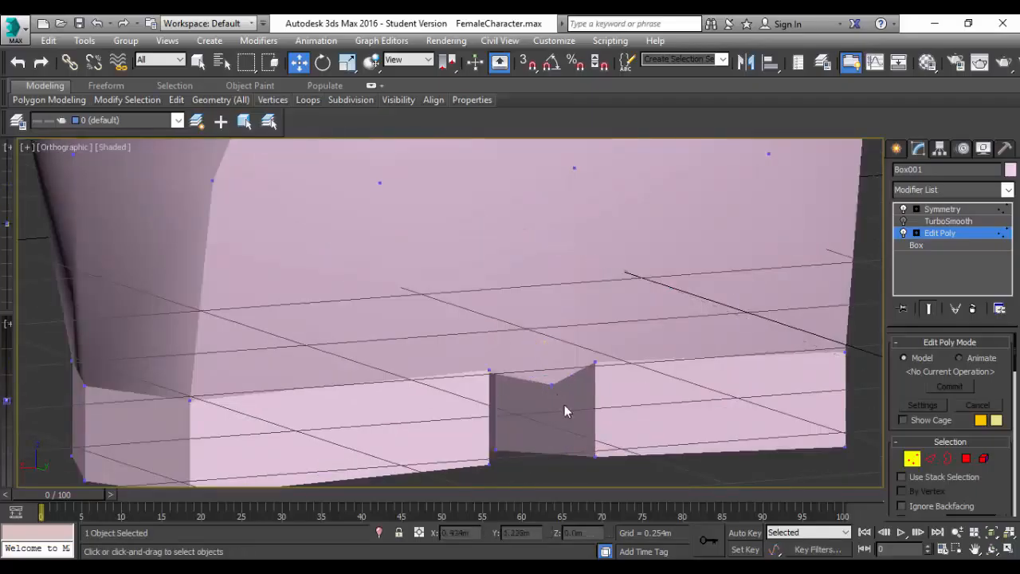
pyautogui.click(550, 378)
pyautogui.moveTo(542, 360); pyautogui.dragTo(542, 351)
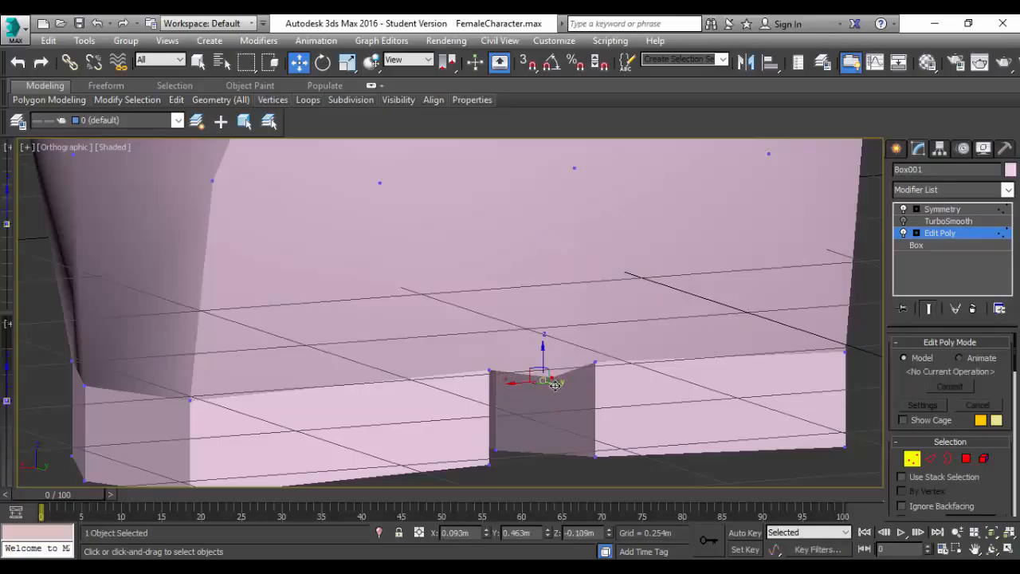
pyautogui.moveTo(556, 385); pyautogui.dragTo(545, 381)
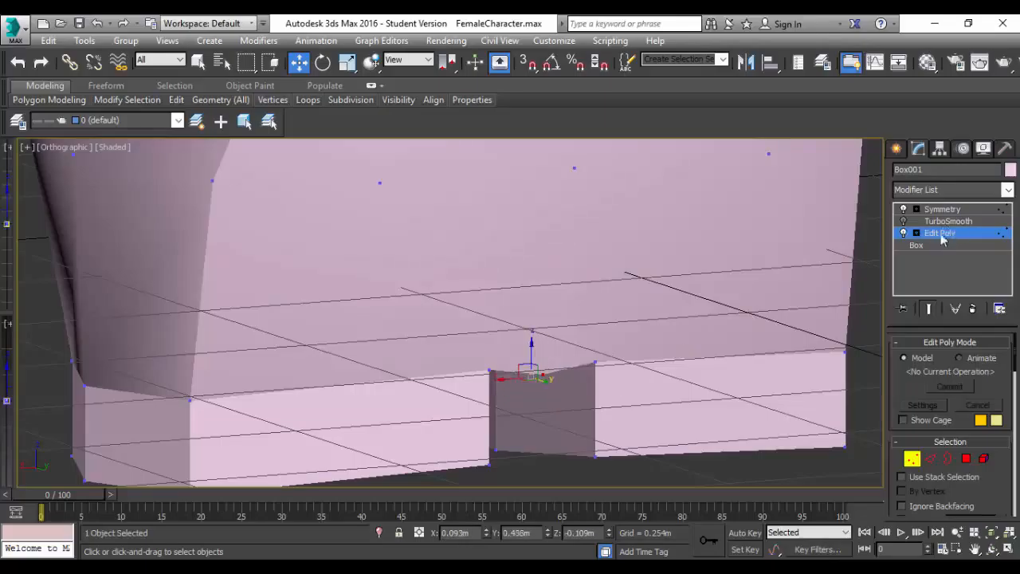
# Turn on the TurboSmooth effect and inspect the smoothed hips and upper torso from several angles.
pyautogui.scroll(-5, 596, 330)
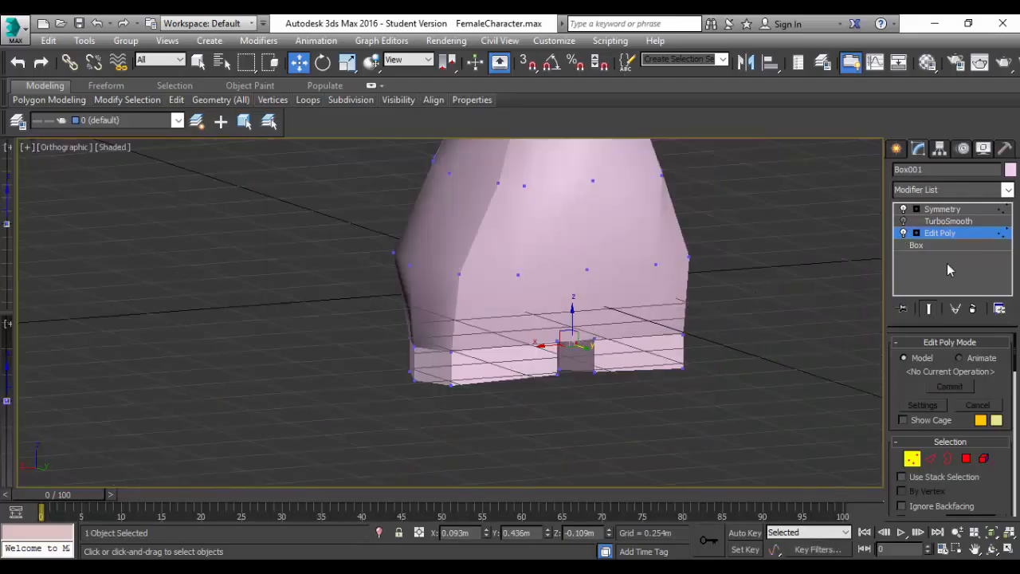
pyautogui.click(904, 223)
pyautogui.moveTo(668, 280)
pyautogui.keyDown('alt'); pyautogui.mouseDown(button='middle')
pyautogui.moveTo(550, 343)
pyautogui.moveTo(508, 345)
pyautogui.moveTo(585, 355)
pyautogui.moveTo(592, 275)
pyautogui.moveTo(524, 256)
pyautogui.moveTo(455, 212)
pyautogui.moveTo(469, 235)
pyautogui.moveTo(483, 226)
pyautogui.moveTo(455, 208)
pyautogui.moveTo(444, 248)
pyautogui.moveTo(400, 248)
pyautogui.moveTo(422, 340)
pyautogui.moveTo(622, 267)
pyautogui.mouseUp(button='middle'); pyautogui.keyUp('alt')
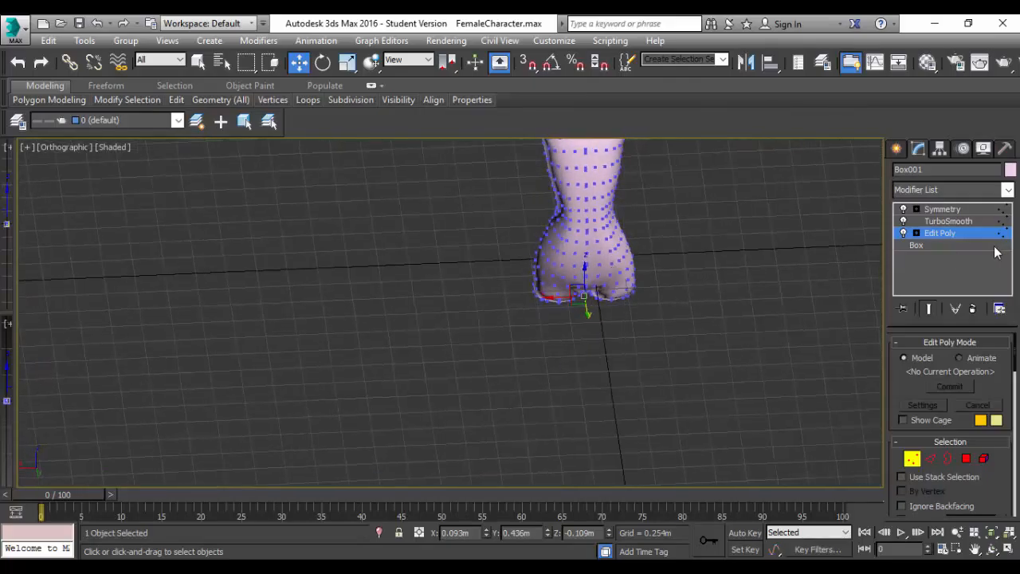
pyautogui.scroll(6, 672, 261)
pyautogui.scroll(-2, 643, 266)
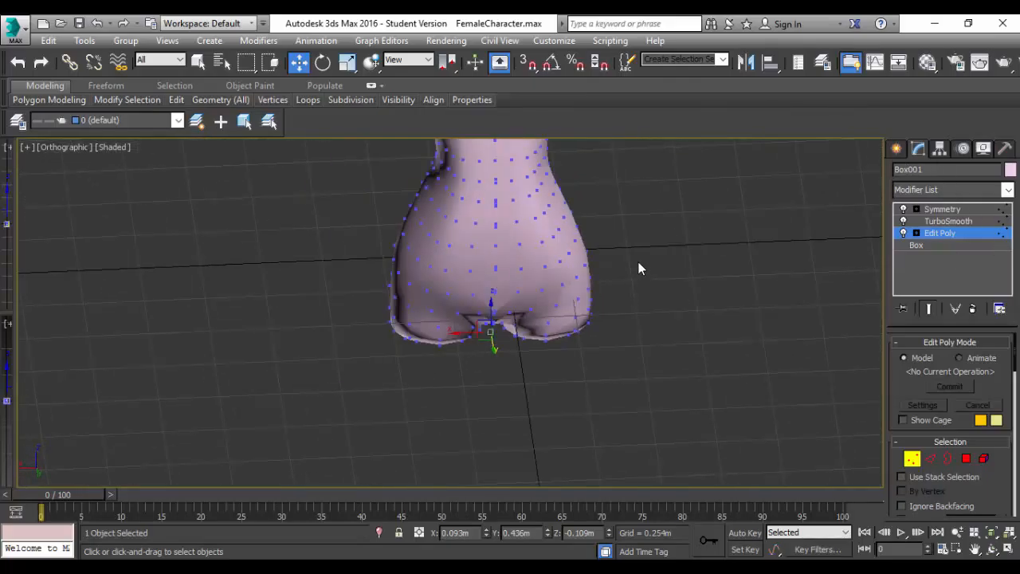
pyautogui.moveTo(640, 268); pyautogui.dragTo(693, 492, button='middle')
pyautogui.keyDown('alt'); pyautogui.moveTo(696, 377); pyautogui.dragTo(579, 346, button='middle'); pyautogui.keyUp('alt')
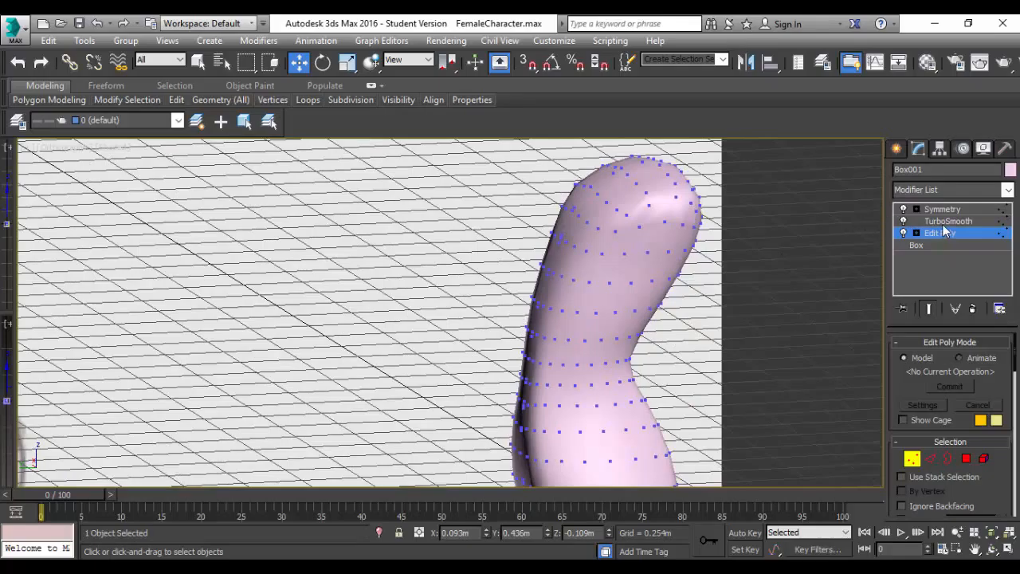
# Turn off the TurboSmooth effect and bring the torso's upper back into view.
pyautogui.click(903, 222)
pyautogui.keyDown('alt'); pyautogui.moveTo(631, 240); pyautogui.dragTo(610, 244, button='middle'); pyautogui.keyUp('alt')
pyautogui.scroll(4, 610, 244)
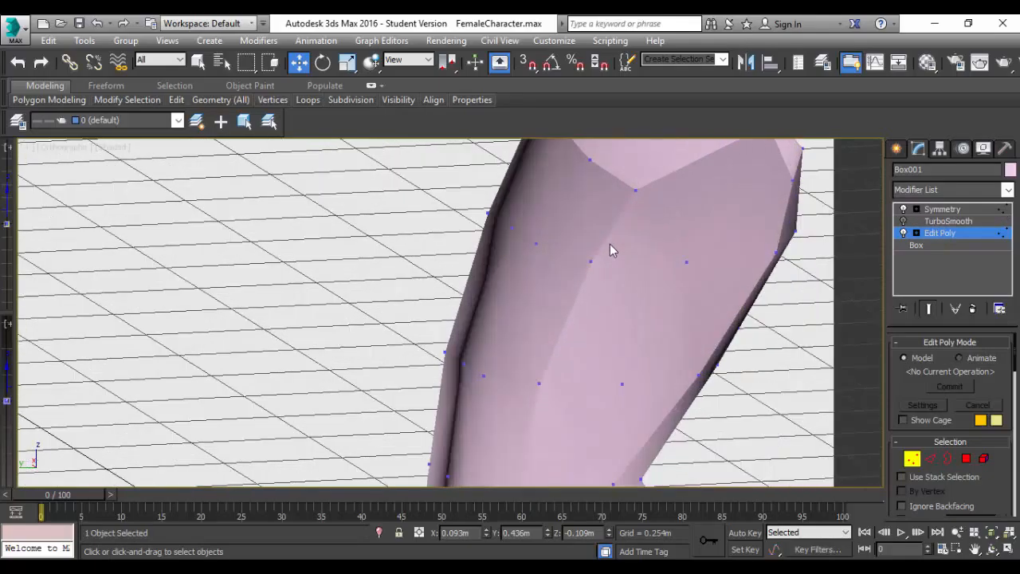
pyautogui.scroll(-2, 608, 246)
pyautogui.keyDown('alt'); pyautogui.moveTo(634, 324); pyautogui.dragTo(721, 337, button='middle'); pyautogui.keyUp('alt')
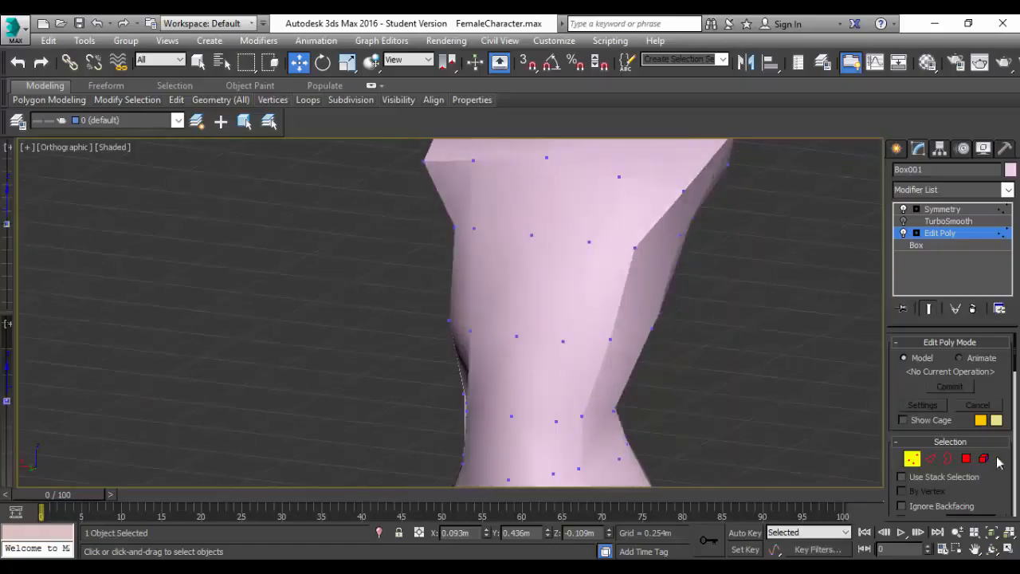
# Switch to polygon editing and select the two adjacent polygons across the upper back below the shoulder area.
pyautogui.click(966, 459)
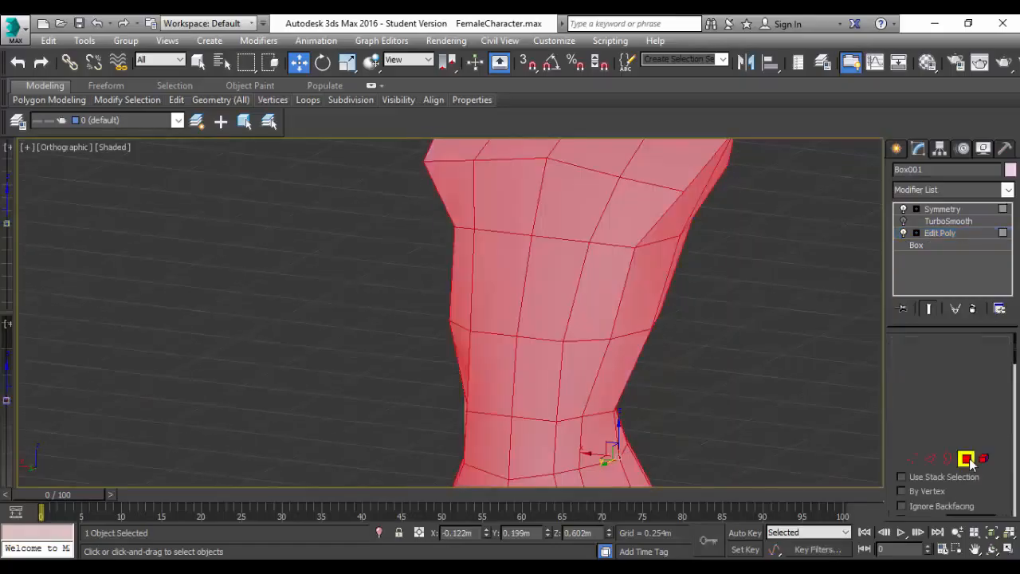
pyautogui.click(560, 280)
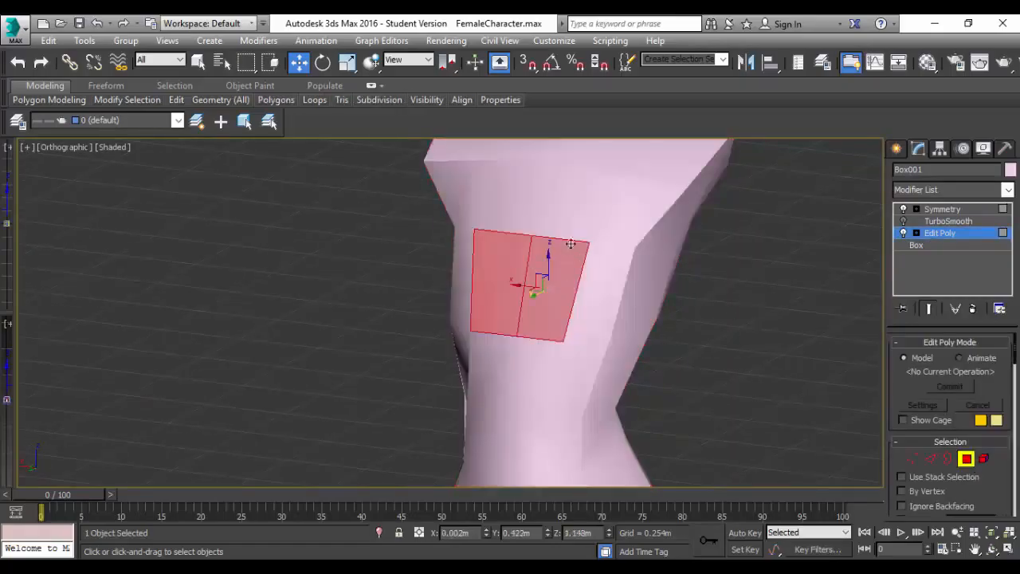
pyautogui.keyDown('shift'); pyautogui.click(608, 285); pyautogui.keyUp('shift')
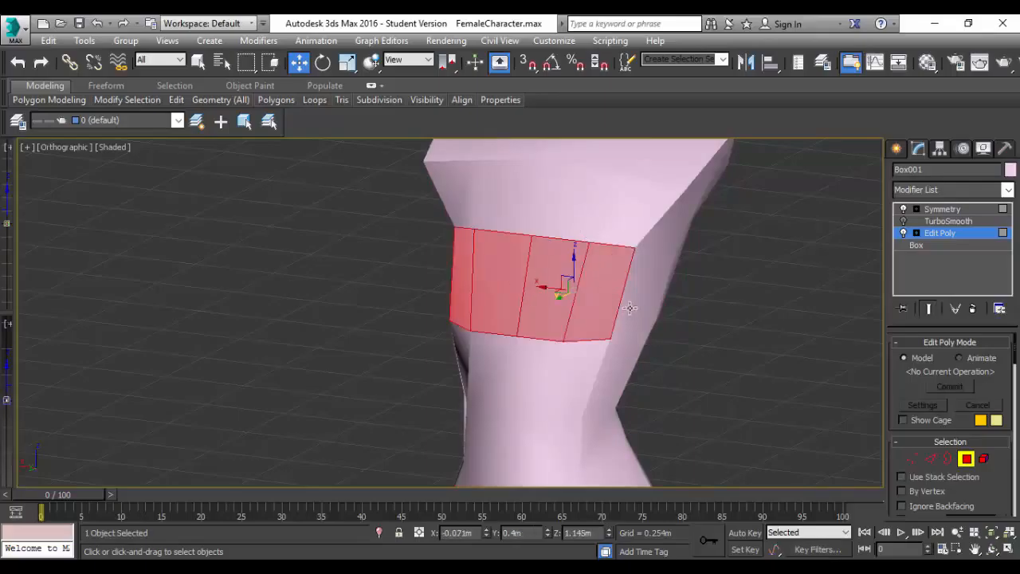
pyautogui.scroll(-10, 982, 489)
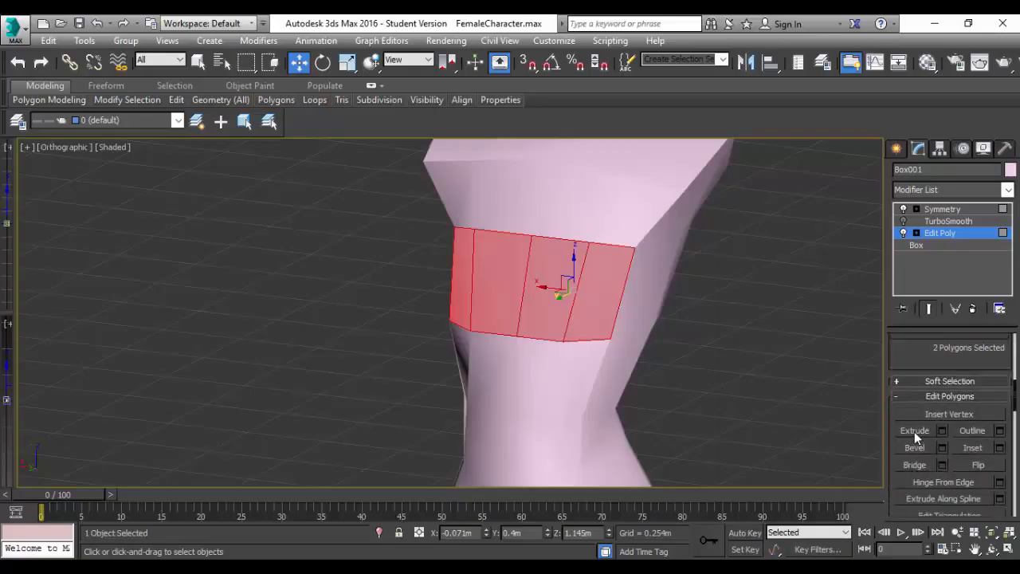
# Extrude the two selected polygons across the chest by 0.025 m.
pyautogui.click(942, 431)
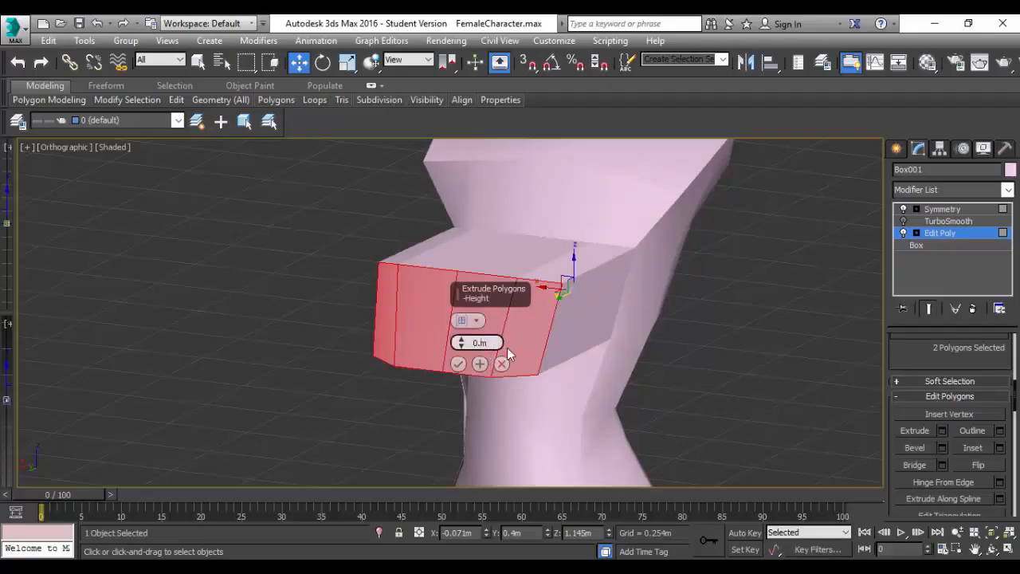
pyautogui.write('5')
pyautogui.press('Return')
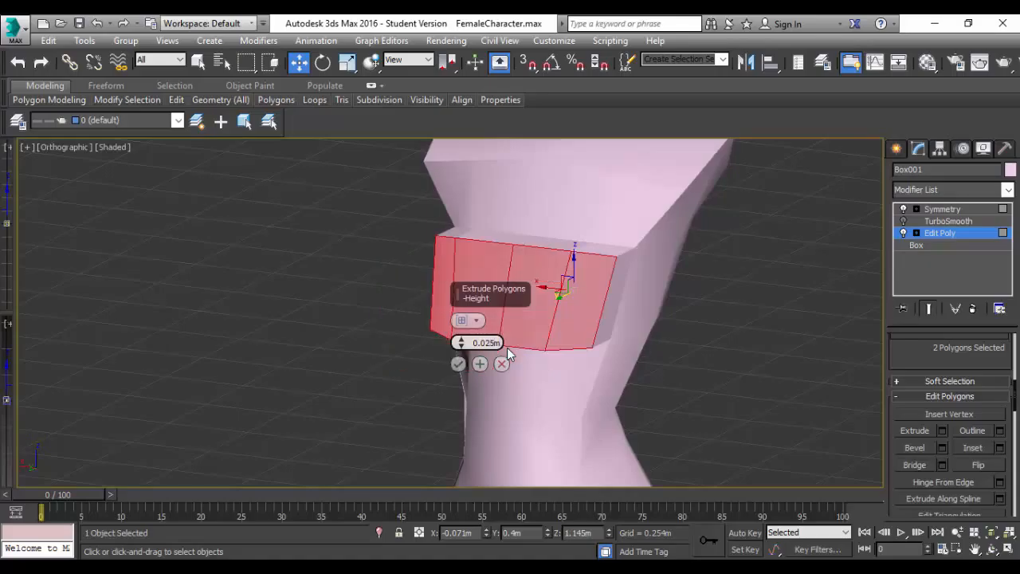
pyautogui.keyDown('alt'); pyautogui.moveTo(613, 361); pyautogui.dragTo(588, 359, button='middle'); pyautogui.keyUp('alt')
pyautogui.click(459, 364)
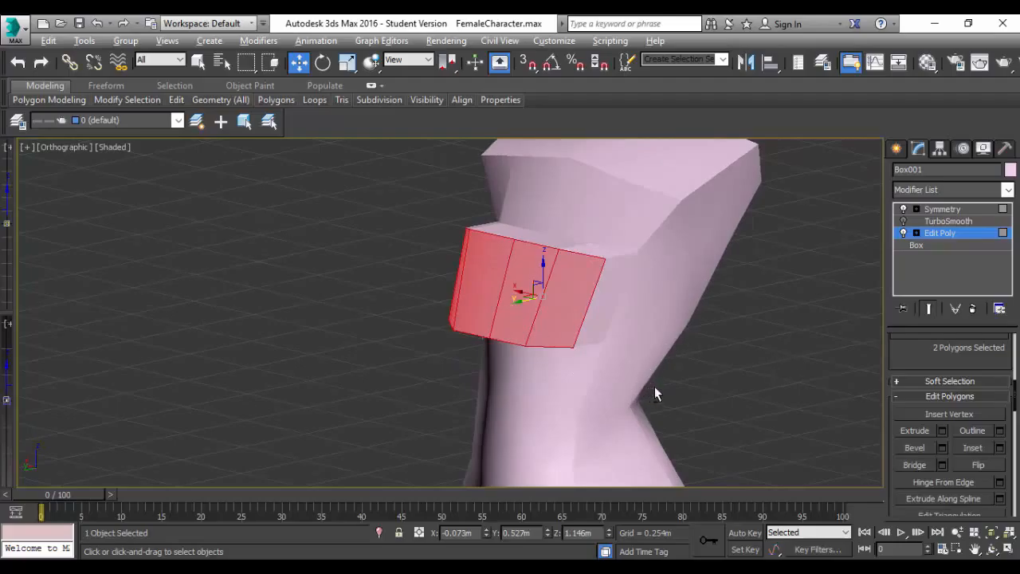
pyautogui.moveTo(654, 391)
pyautogui.keyDown('alt'); pyautogui.mouseDown(button='middle')
pyautogui.moveTo(767, 383)
pyautogui.moveTo(789, 349)
pyautogui.moveTo(672, 391)
pyautogui.moveTo(726, 375)
pyautogui.moveTo(817, 389)
pyautogui.moveTo(660, 387)
pyautogui.mouseUp(button='middle'); pyautogui.keyUp('alt')
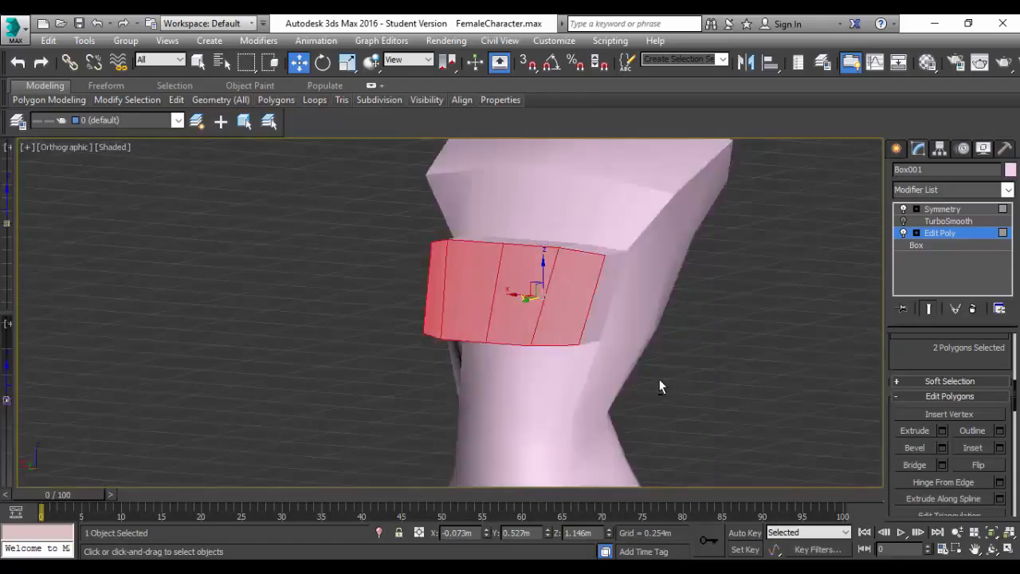
# Turn on the TurboSmooth effect and move the extruded chest polygons sideways to about X -0.143 m.
pyautogui.click(904, 222)
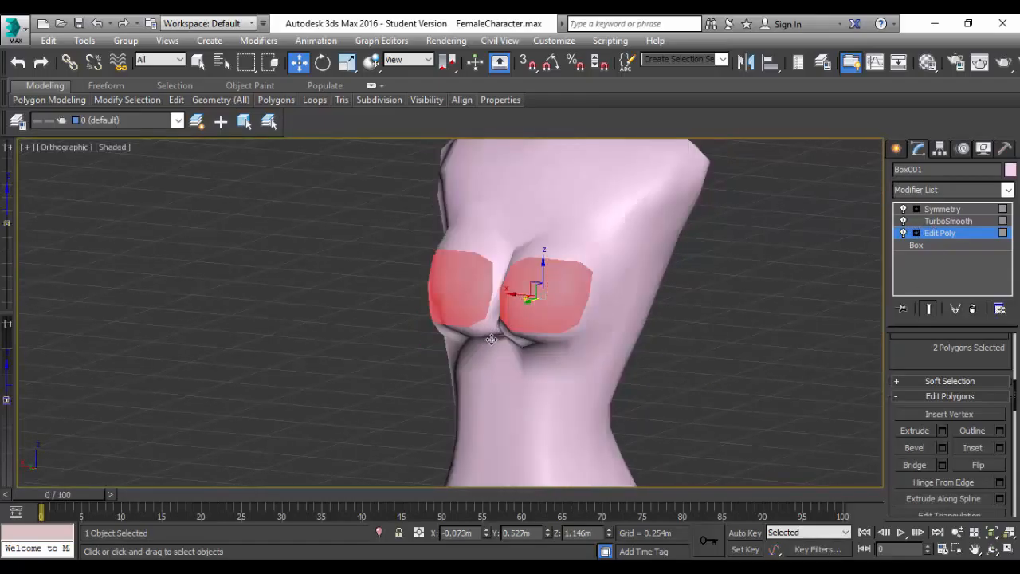
pyautogui.keyDown('alt'); pyautogui.moveTo(491, 340); pyautogui.dragTo(562, 337, button='middle'); pyautogui.keyUp('alt')
pyautogui.moveTo(508, 296); pyautogui.dragTo(526, 308)
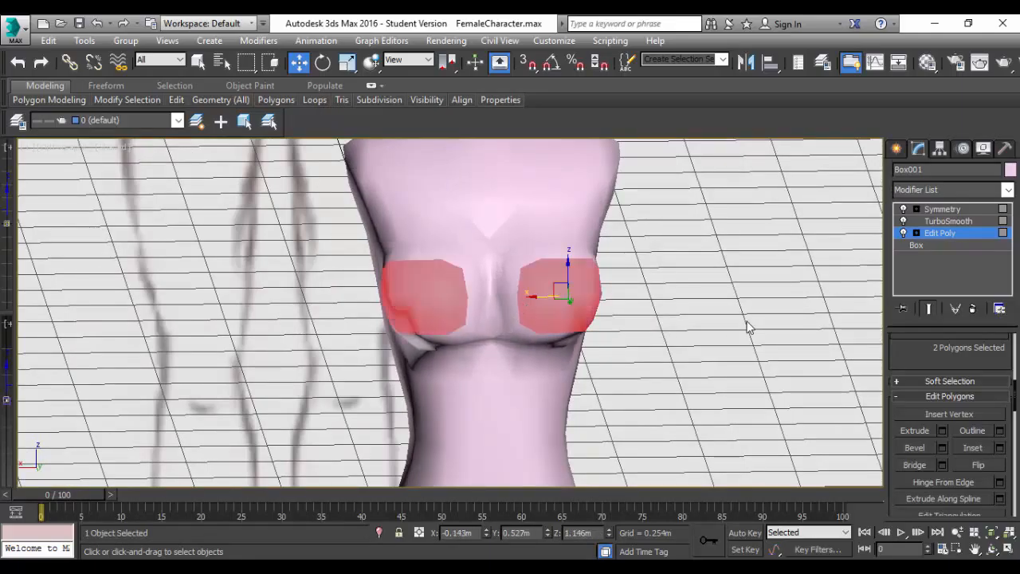
# Try to pull the extruded chest polygons forward along Y and scale them, and undo both changes.
pyautogui.keyDown('alt'); pyautogui.moveTo(592, 364); pyautogui.dragTo(481, 358, button='middle'); pyautogui.keyUp('alt')
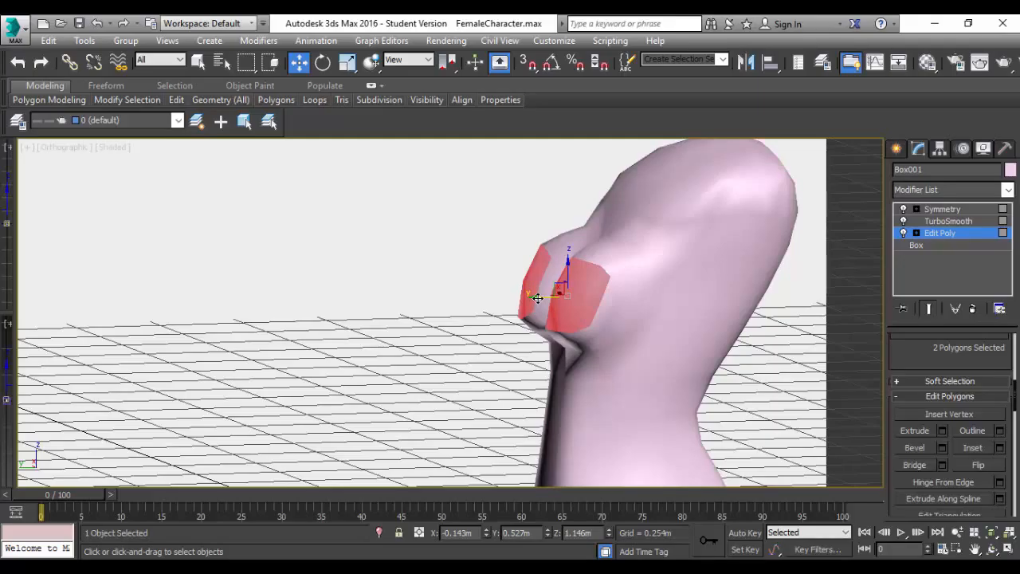
pyautogui.moveTo(538, 298); pyautogui.dragTo(555, 273)
pyautogui.press('r')
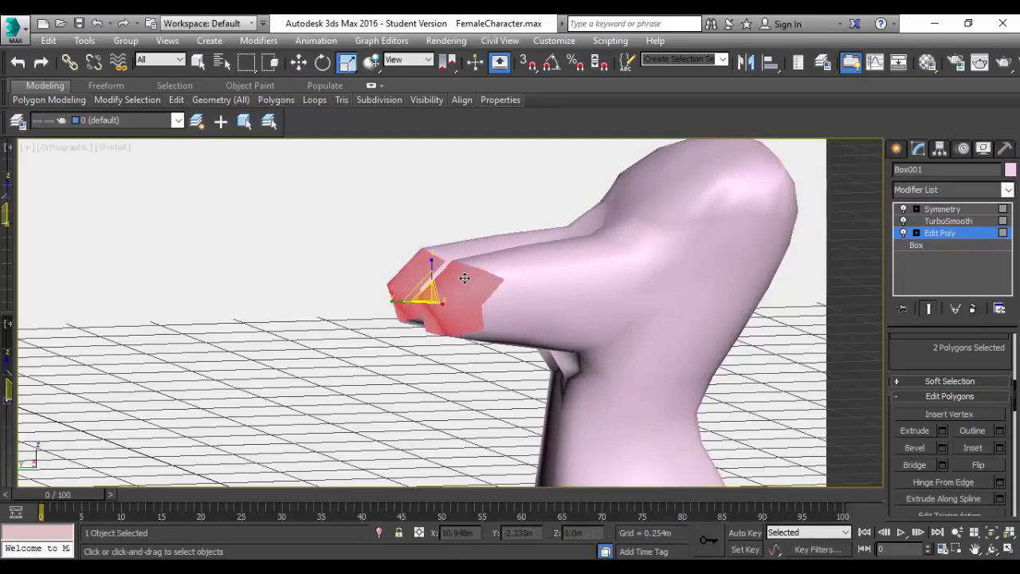
pyautogui.moveTo(423, 292); pyautogui.dragTo(449, 163)
pyautogui.keyDown('alt'); pyautogui.moveTo(535, 411); pyautogui.dragTo(561, 405, button='middle'); pyautogui.keyUp('alt')
pyautogui.hotkey('ctrl', 'z')
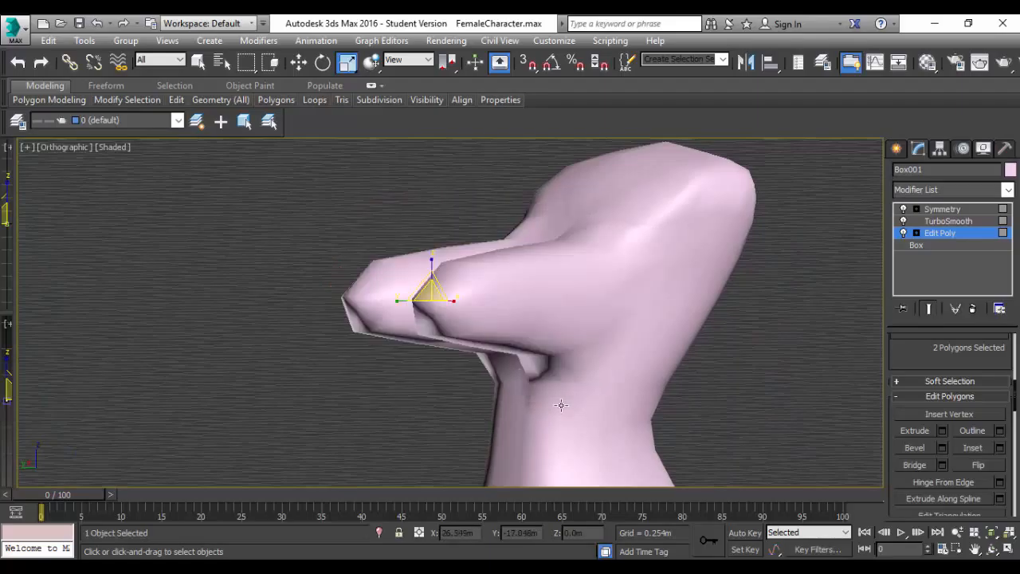
pyautogui.hotkey('ctrl', 'z')
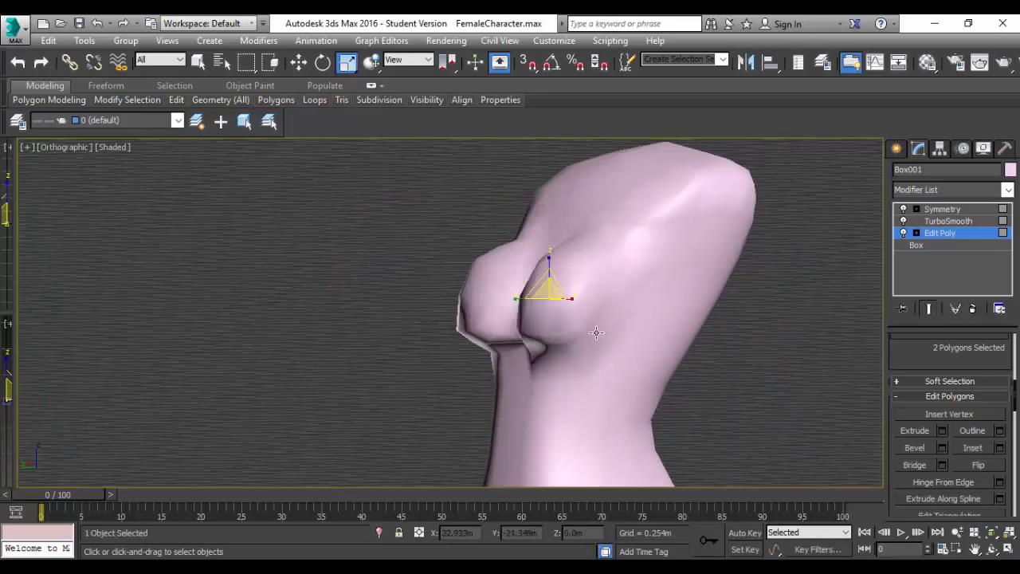
pyautogui.press('w')
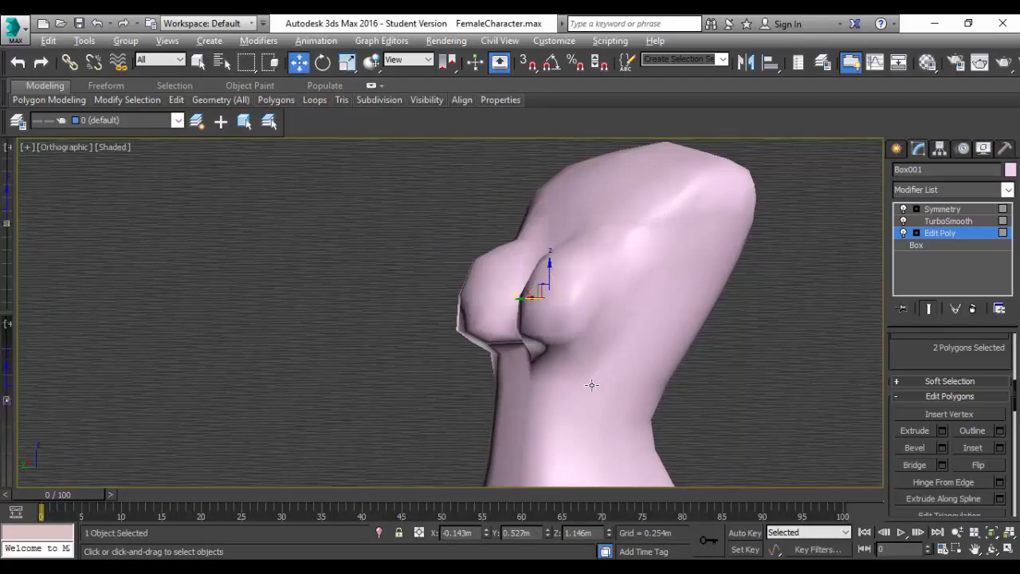
# Inspect the smoothed chest and turn off the TurboSmooth effect.
pyautogui.moveTo(591, 385)
pyautogui.keyDown('alt'); pyautogui.mouseDown(button='middle')
pyautogui.moveTo(674, 401)
pyautogui.moveTo(713, 391)
pyautogui.moveTo(722, 346)
pyautogui.moveTo(574, 390)
pyautogui.moveTo(651, 410)
pyautogui.moveTo(696, 406)
pyautogui.moveTo(646, 389)
pyautogui.moveTo(642, 374)
pyautogui.moveTo(608, 392)
pyautogui.mouseUp(button='middle'); pyautogui.keyUp('alt')
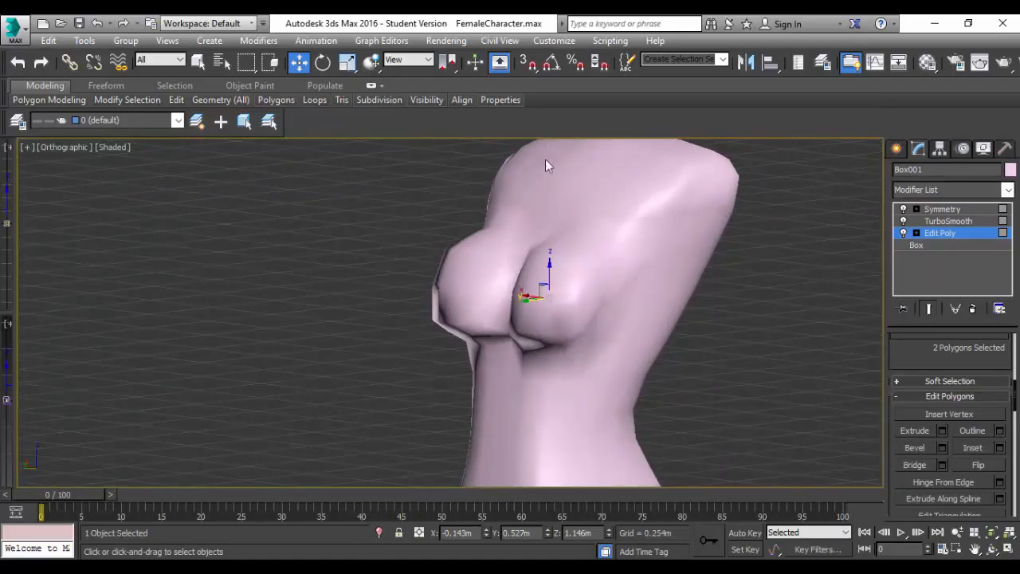
pyautogui.moveTo(657, 191); pyautogui.dragTo(690, 308, button='middle')
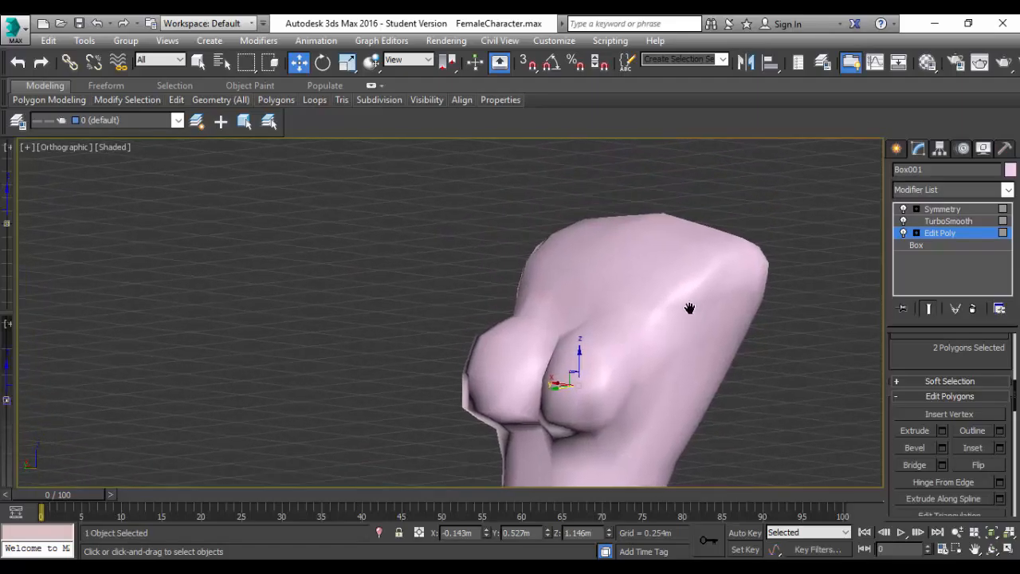
pyautogui.click(904, 223)
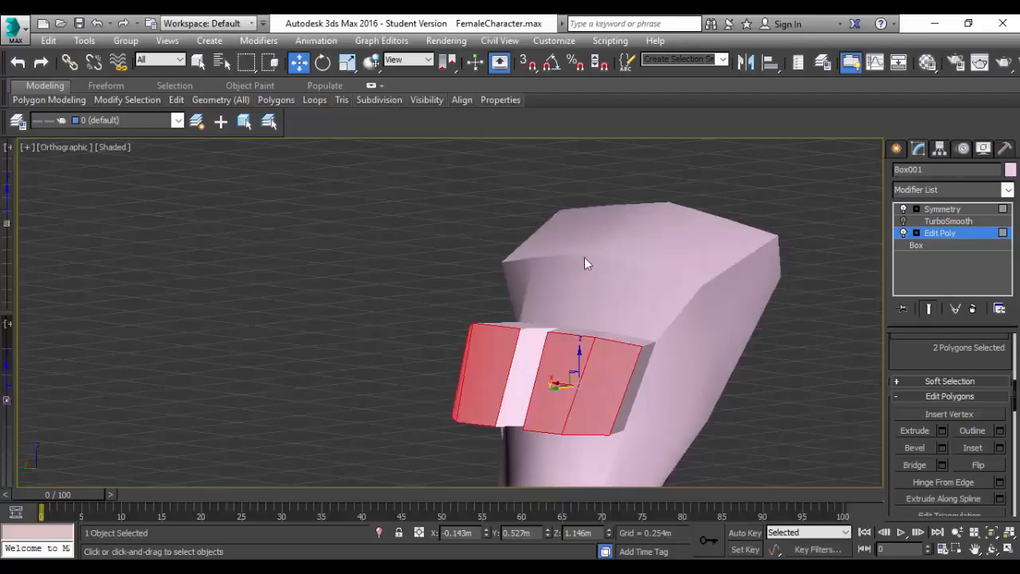
pyautogui.scroll(5, 578, 263)
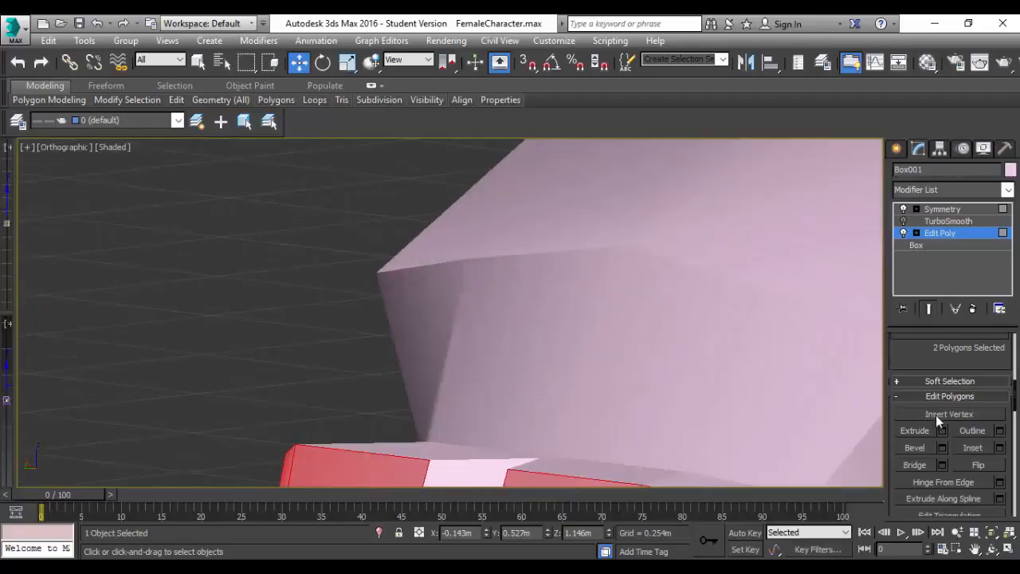
pyautogui.scroll(5, 936, 414)
# Switch to edge editing and select the centre and outer edges of the upper chest above the extrusion.
pyautogui.click(912, 436)
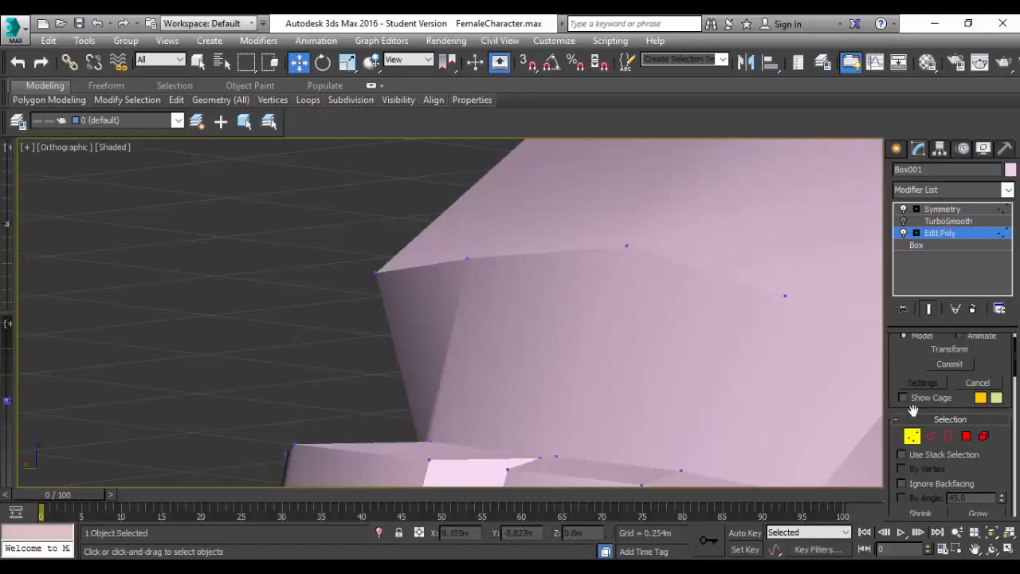
pyautogui.click(937, 436)
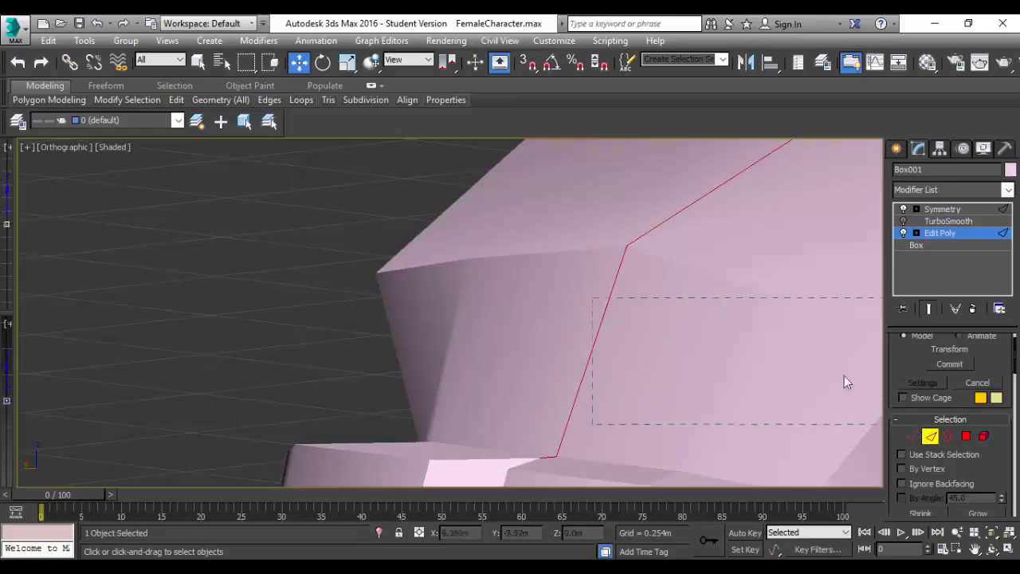
pyautogui.click(616, 338)
pyautogui.scroll(-3, 760, 394)
pyautogui.scroll(2, 760, 393)
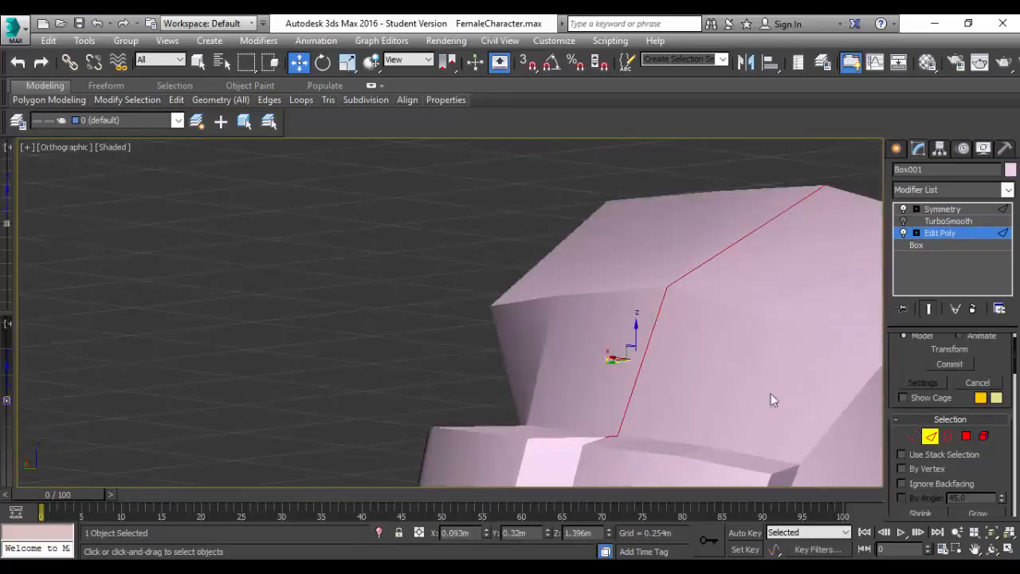
pyautogui.click(840, 411)
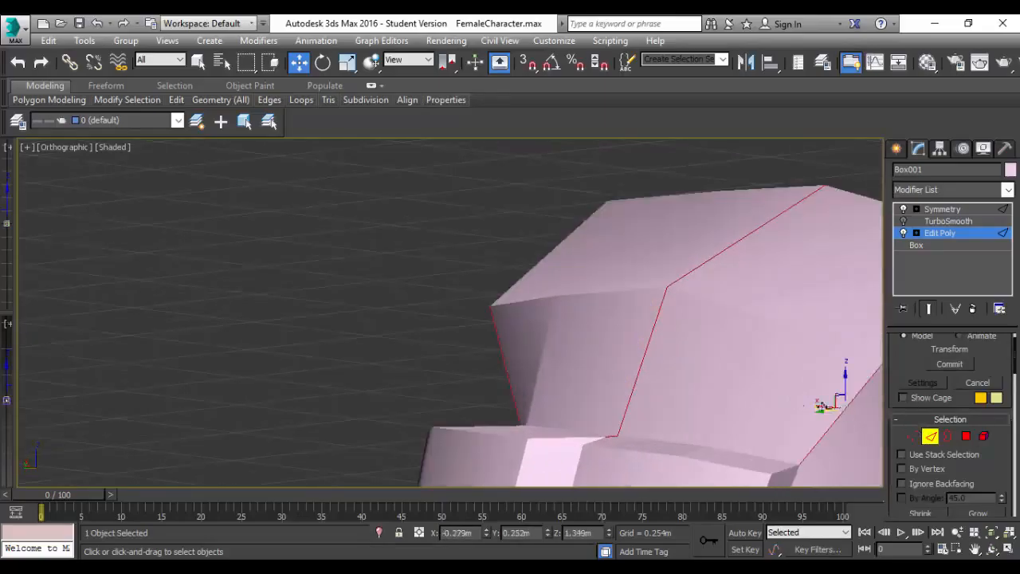
pyautogui.click(642, 342)
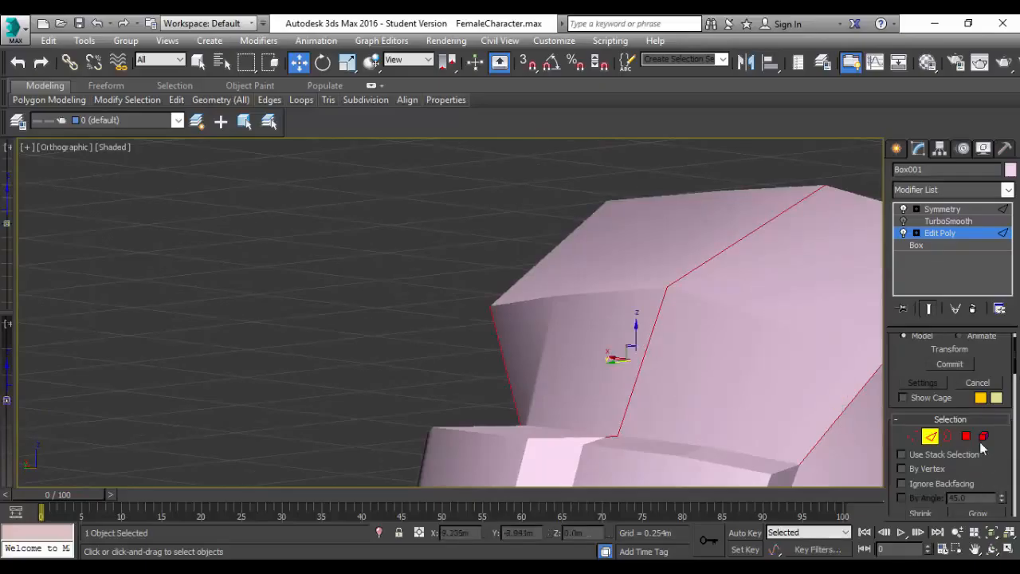
pyautogui.scroll(-6, 982, 447)
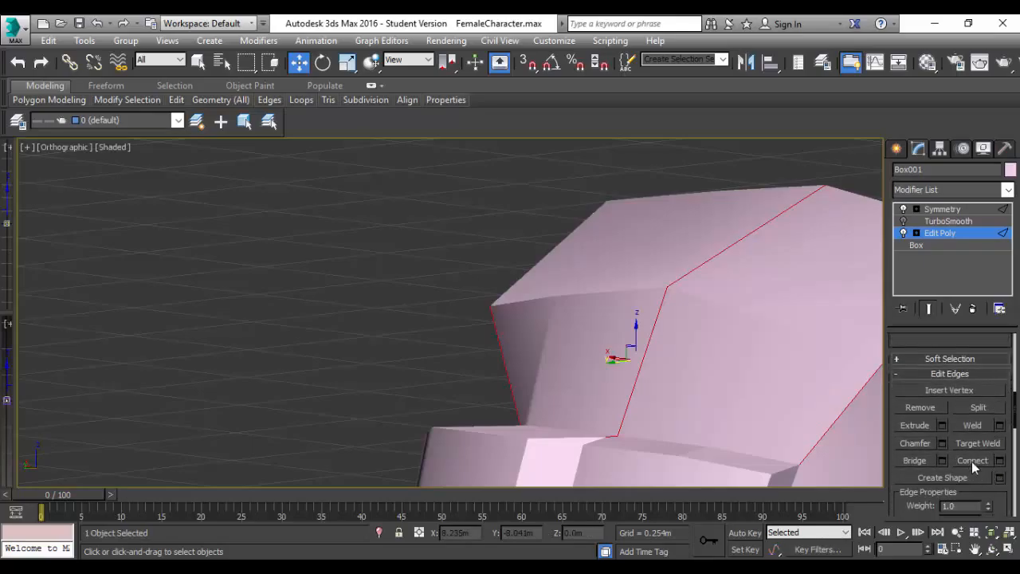
pyautogui.scroll(-3, 844, 371)
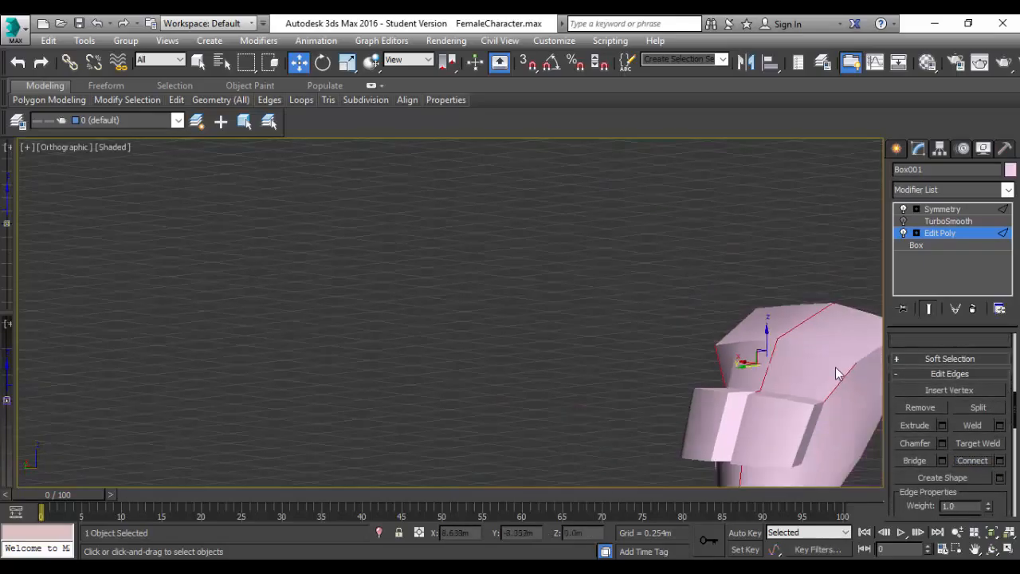
# Examine the upper chest and shoulder mesh around the selected edges from several angles.
pyautogui.scroll(2, 834, 374)
pyautogui.scroll(-4, 835, 376)
pyautogui.scroll(1, 834, 376)
pyautogui.moveTo(834, 371)
pyautogui.keyDown('alt'); pyautogui.mouseDown(button='middle')
pyautogui.moveTo(645, 373)
pyautogui.moveTo(733, 400)
pyautogui.moveTo(897, 403)
pyautogui.moveTo(953, 392)
pyautogui.moveTo(903, 391)
pyautogui.moveTo(991, 392)
pyautogui.moveTo(942, 389)
pyautogui.moveTo(863, 414)
pyautogui.mouseUp(button='middle'); pyautogui.keyUp('alt')
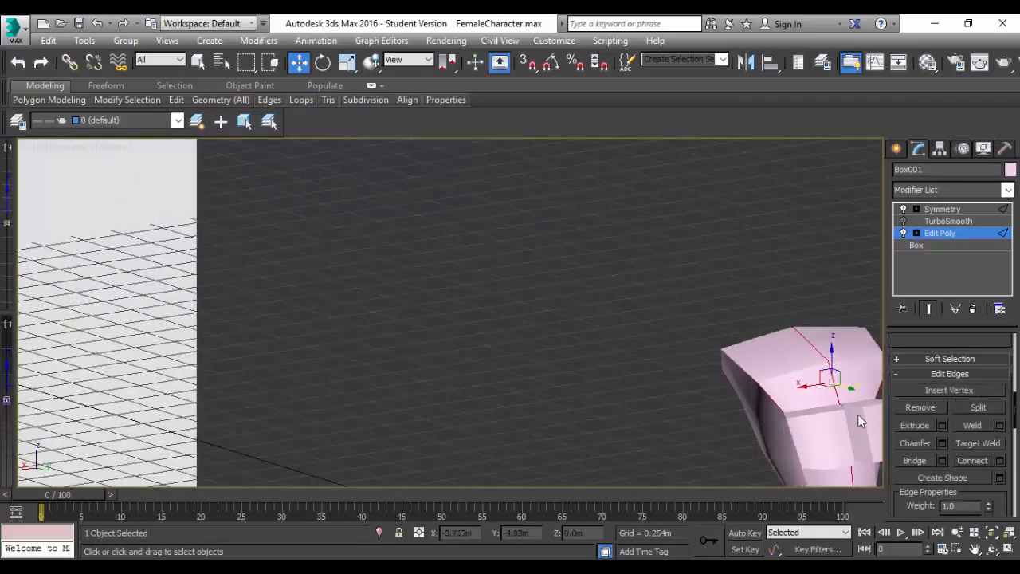
pyautogui.scroll(4, 861, 408)
pyautogui.scroll(-1, 844, 401)
pyautogui.keyDown('ctrl'); pyautogui.click(634, 397); pyautogui.keyUp('ctrl')
pyautogui.keyDown('alt'); pyautogui.moveTo(634, 397); pyautogui.dragTo(720, 386, button='middle'); pyautogui.keyUp('alt')
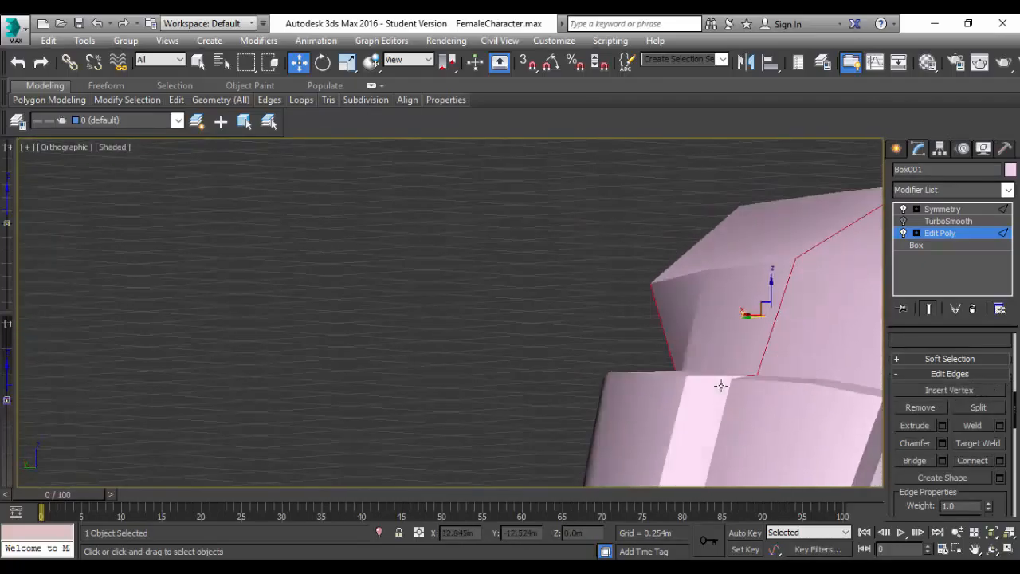
# Select the three middle vertices along the upper chest ridge, raise them to about Z 1.501 m and shift them to about X -0.006 m.
pyautogui.scroll(6, 928, 419)
pyautogui.click(912, 414)
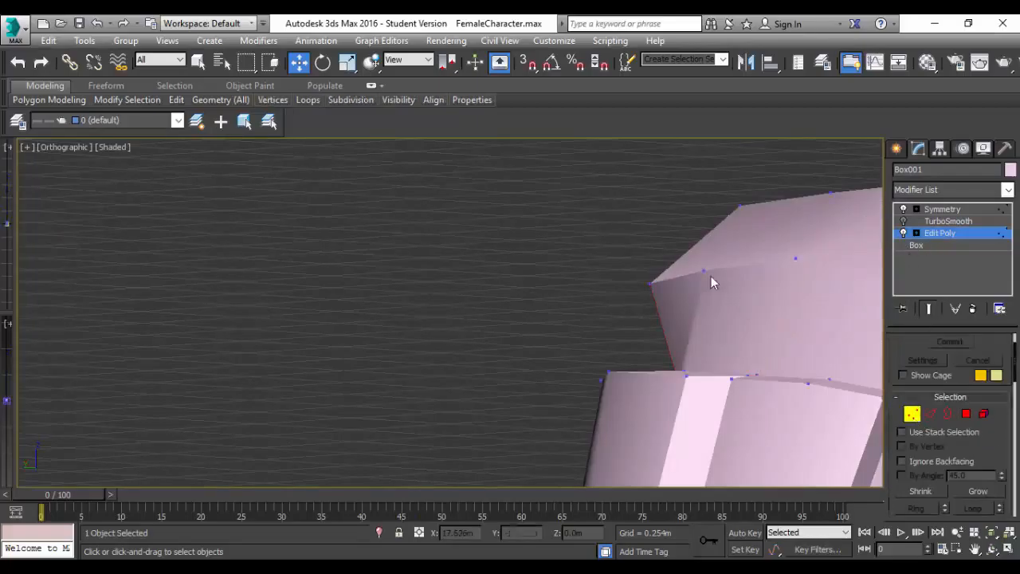
pyautogui.click(795, 258)
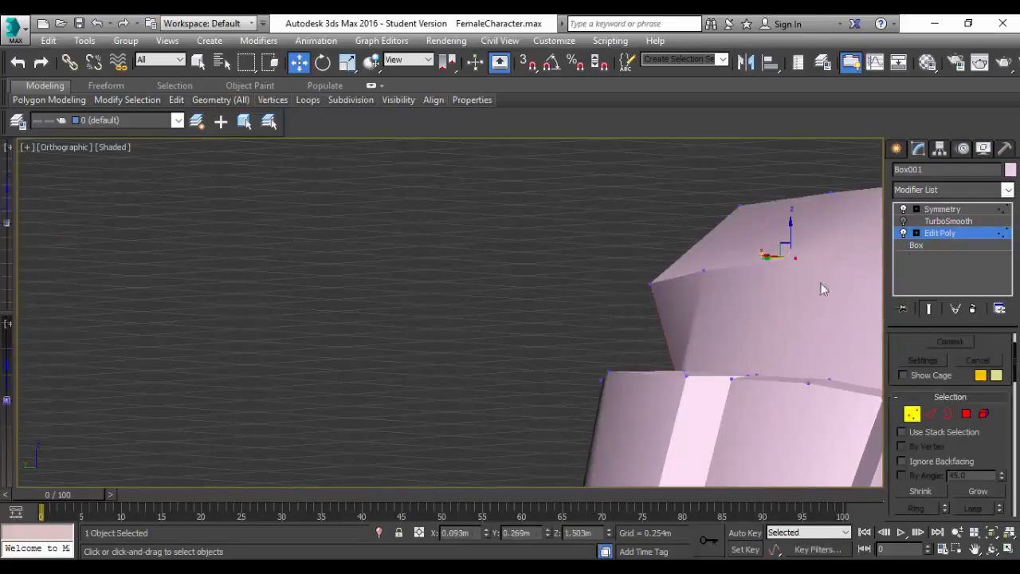
pyautogui.moveTo(835, 307); pyautogui.dragTo(675, 300, button='middle')
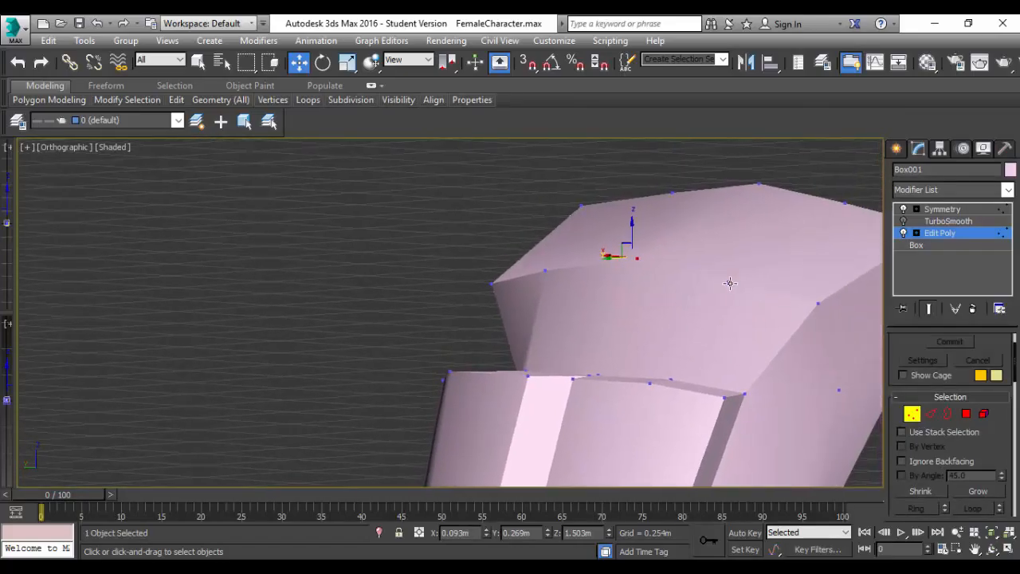
pyautogui.keyDown('ctrl'); pyautogui.click(730, 283); pyautogui.keyUp('ctrl')
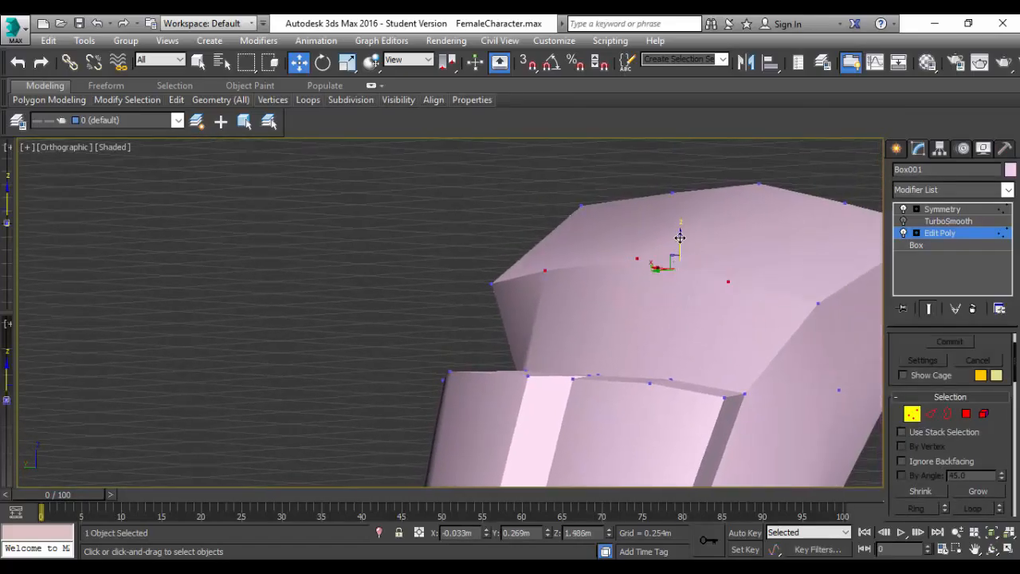
pyautogui.moveTo(677, 231); pyautogui.dragTo(676, 223)
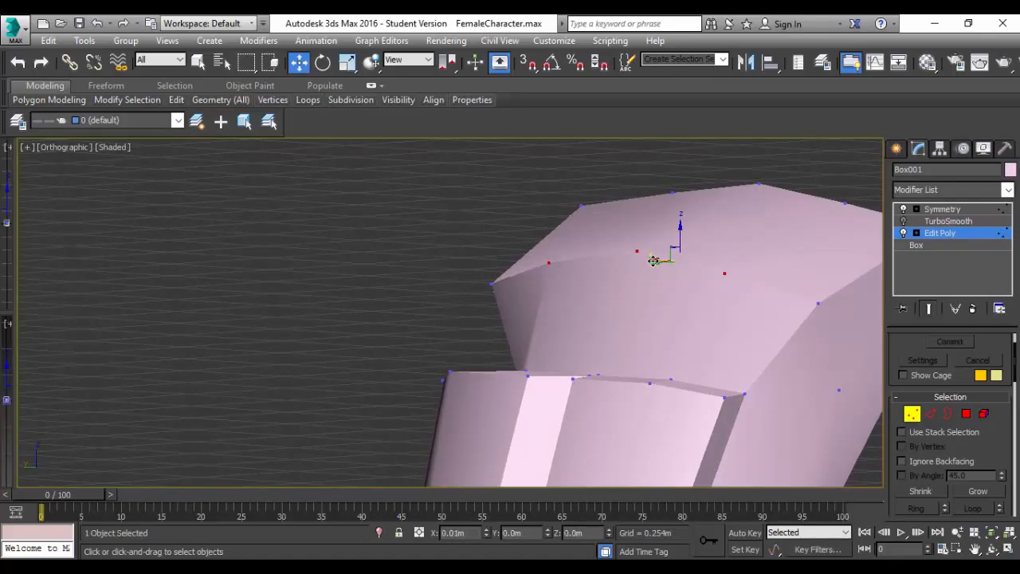
pyautogui.moveTo(655, 260)
pyautogui.mouseDown()
pyautogui.moveTo(666, 264)
pyautogui.moveTo(653, 263)
pyautogui.mouseUp()
# Switch to edge editing, select the two edges running across the shoulder top and connect them with 1 segment.
pyautogui.scroll(5, 670, 280)
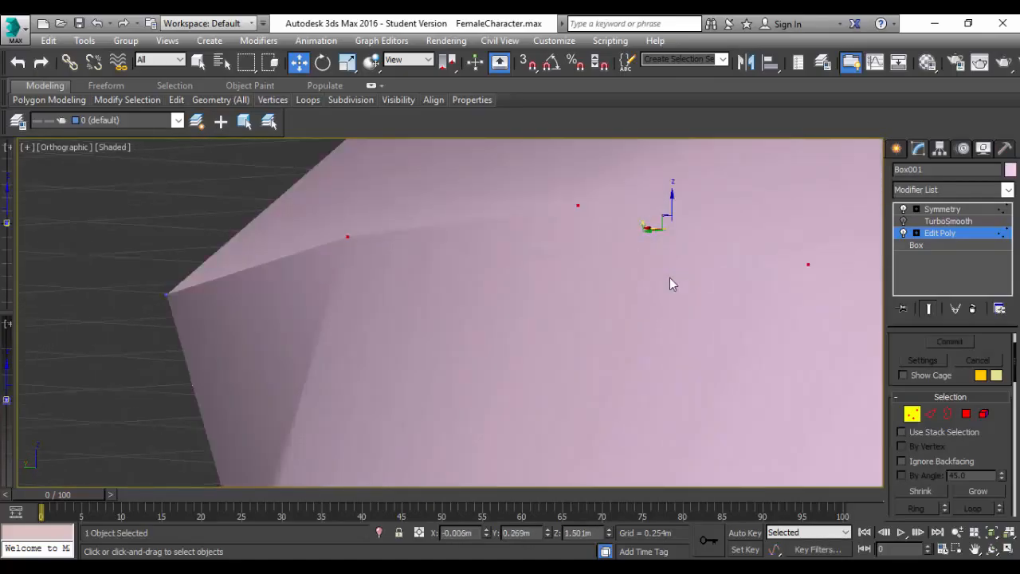
pyautogui.keyDown('alt'); pyautogui.moveTo(670, 278); pyautogui.dragTo(648, 287, button='middle'); pyautogui.keyUp('alt')
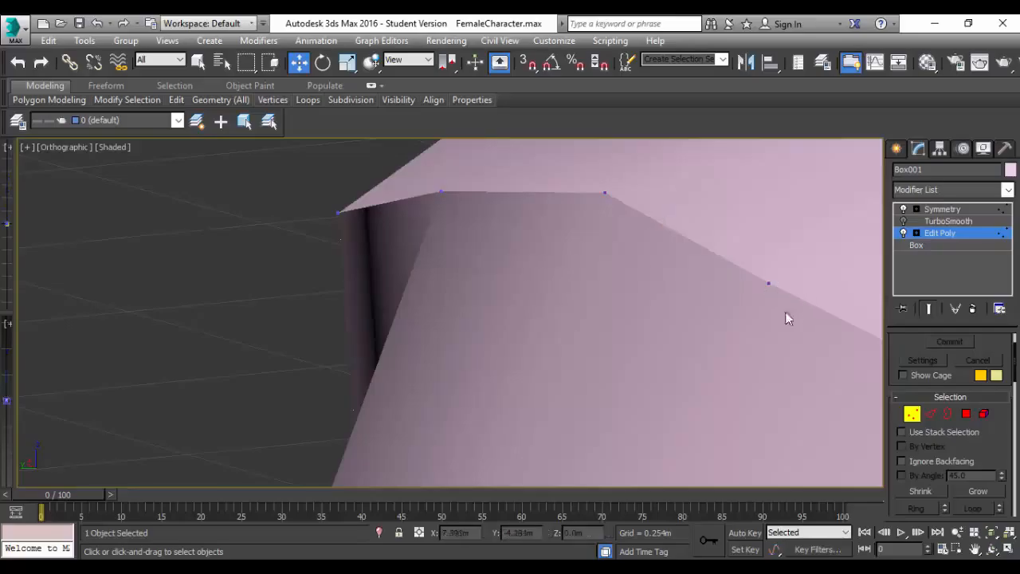
pyautogui.keyDown('alt'); pyautogui.moveTo(639, 236); pyautogui.dragTo(825, 273, button='middle'); pyautogui.keyUp('alt')
pyautogui.click(930, 412)
pyautogui.doubleClick(693, 189)
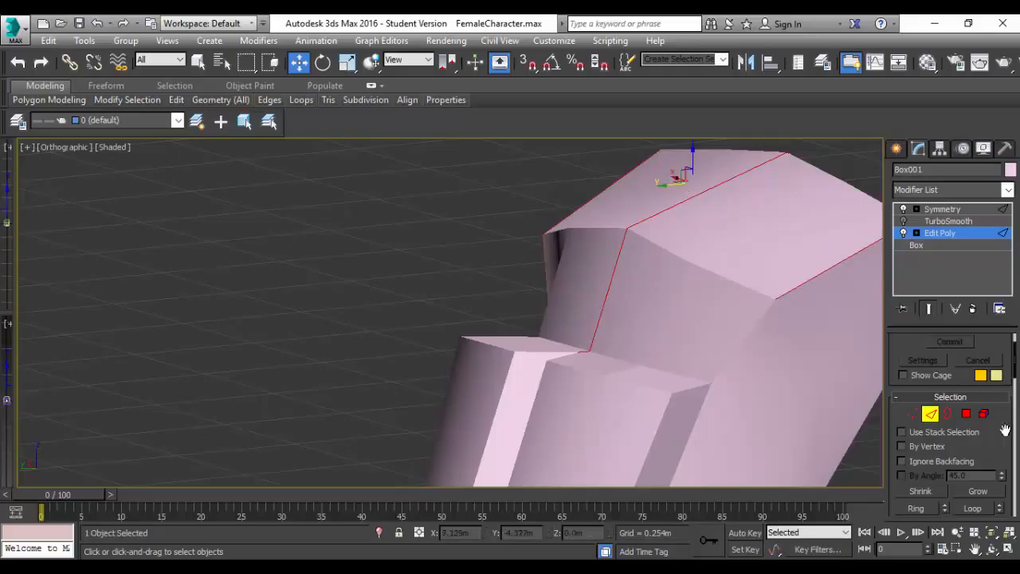
pyautogui.scroll(-3, 961, 421)
pyautogui.scroll(-3, 962, 422)
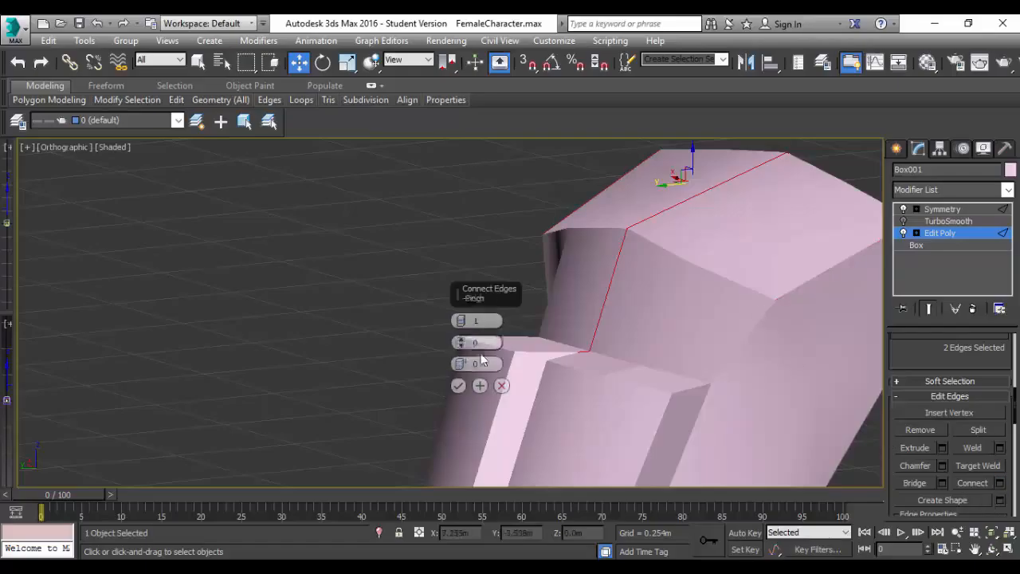
pyautogui.moveTo(465, 349)
pyautogui.mouseDown()
pyautogui.moveTo(462, 340)
pyautogui.moveTo(461, 358)
pyautogui.mouseUp()
pyautogui.click(460, 386)
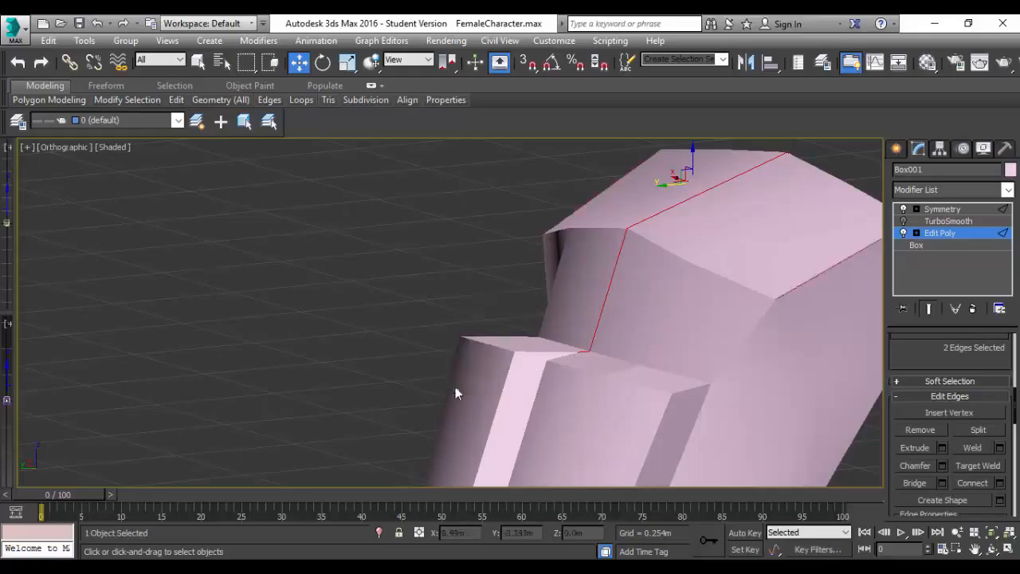
# Select the new edge between the centre line and the outer shoulder and raise it to about Z 1.561 m.
pyautogui.click(837, 179)
pyautogui.moveTo(776, 167); pyautogui.dragTo(715, 218)
pyautogui.click(684, 257)
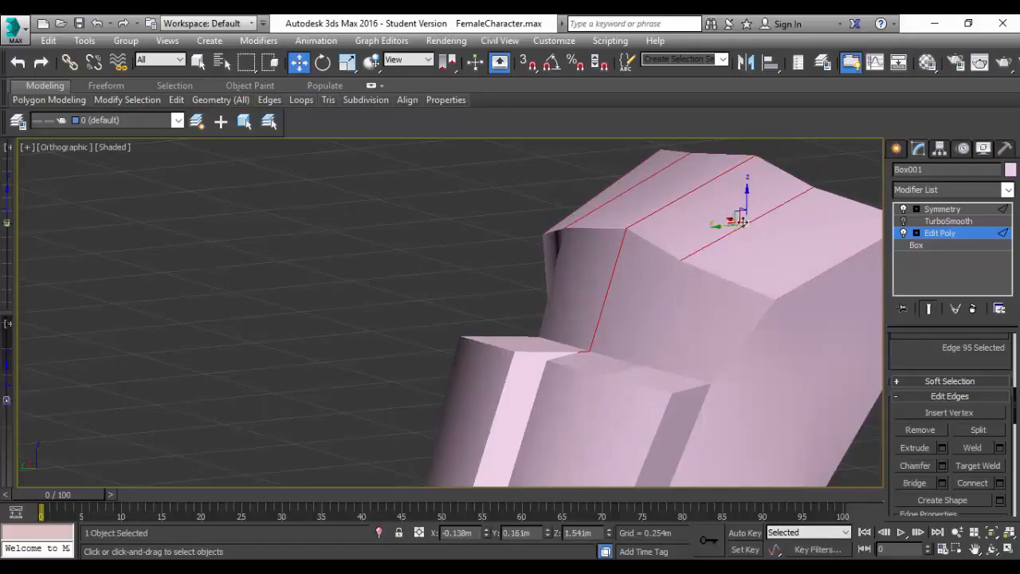
pyautogui.moveTo(749, 196); pyautogui.dragTo(747, 177)
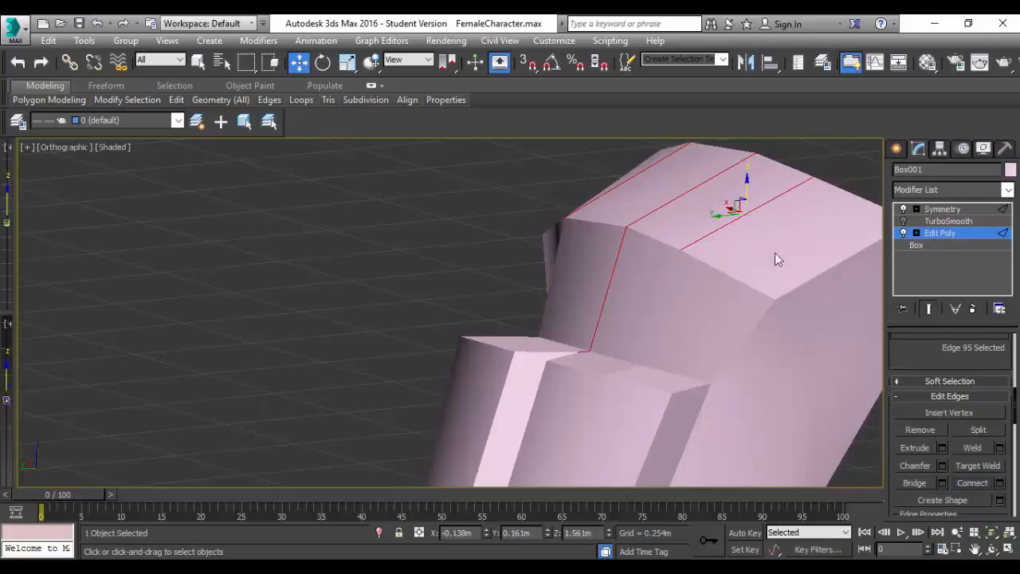
# Select the outermost edge of the shoulder top and switch the viewport to the Back view.
pyautogui.keyDown('alt'); pyautogui.moveTo(808, 285); pyautogui.dragTo(788, 274, button='middle'); pyautogui.keyUp('alt')
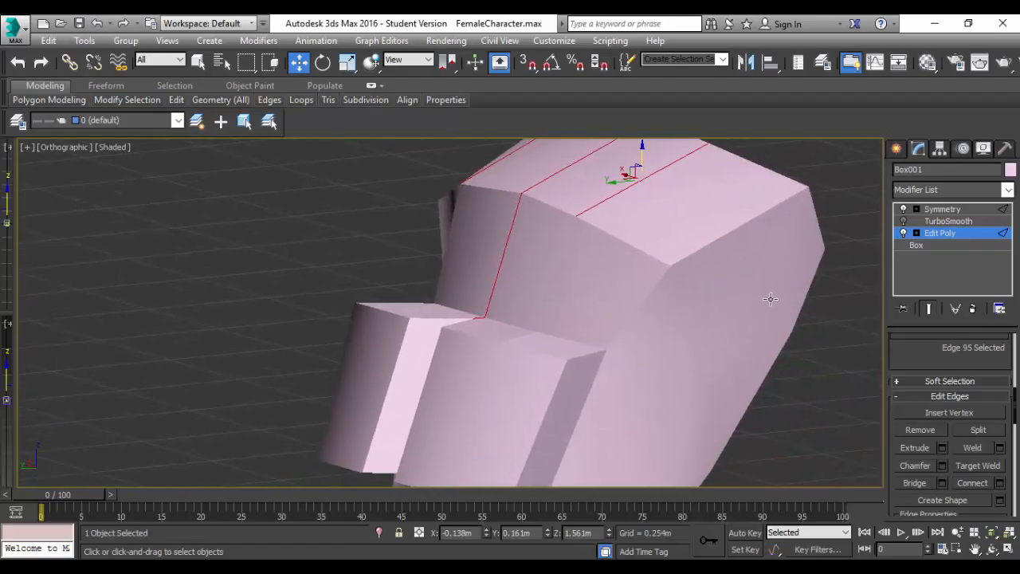
pyautogui.scroll(2, 795, 311)
pyautogui.keyDown('alt'); pyautogui.moveTo(796, 311); pyautogui.dragTo(834, 306, button='middle'); pyautogui.keyUp('alt')
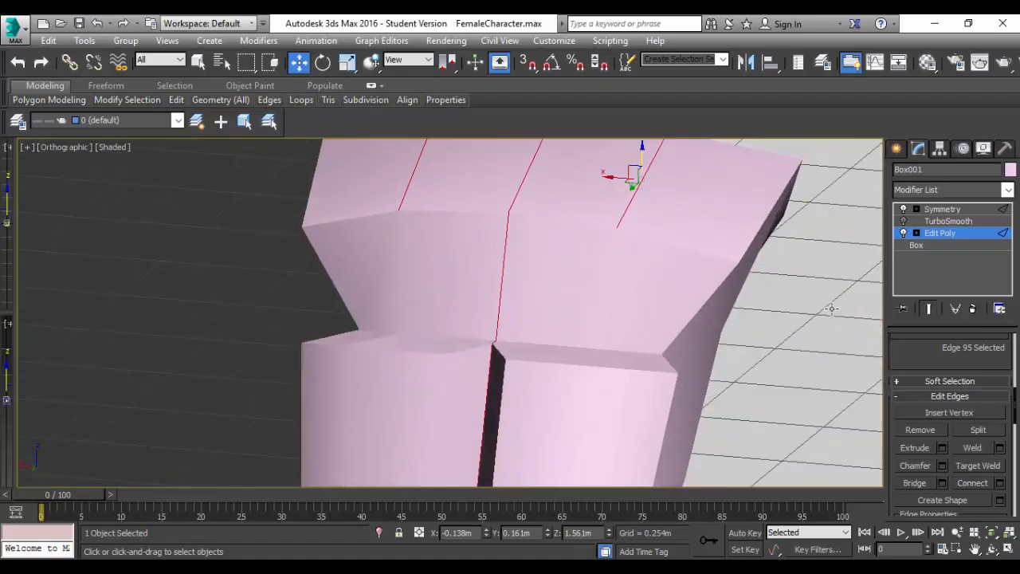
pyautogui.click(767, 215)
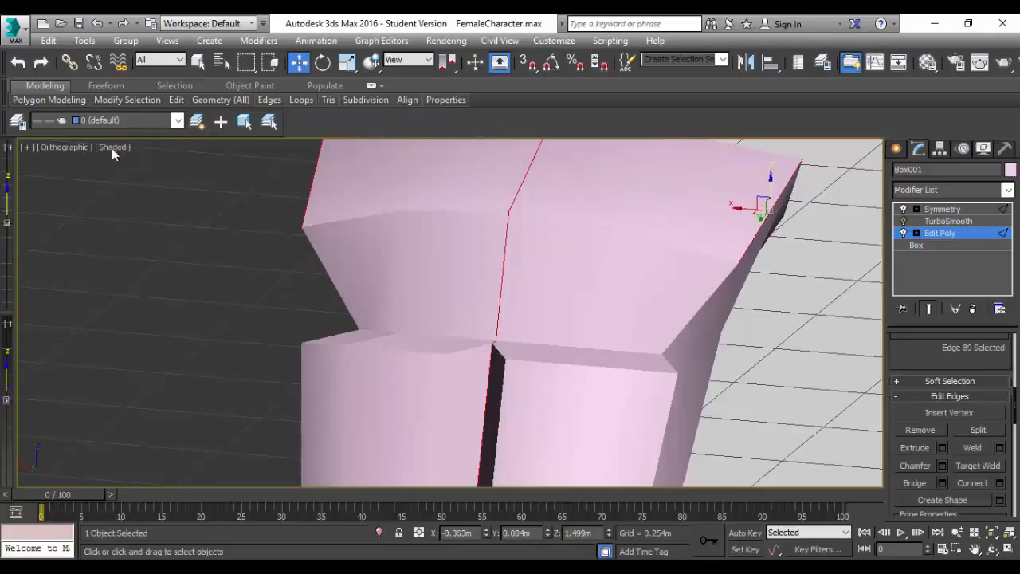
pyautogui.click(70, 148)
pyautogui.click(126, 269)
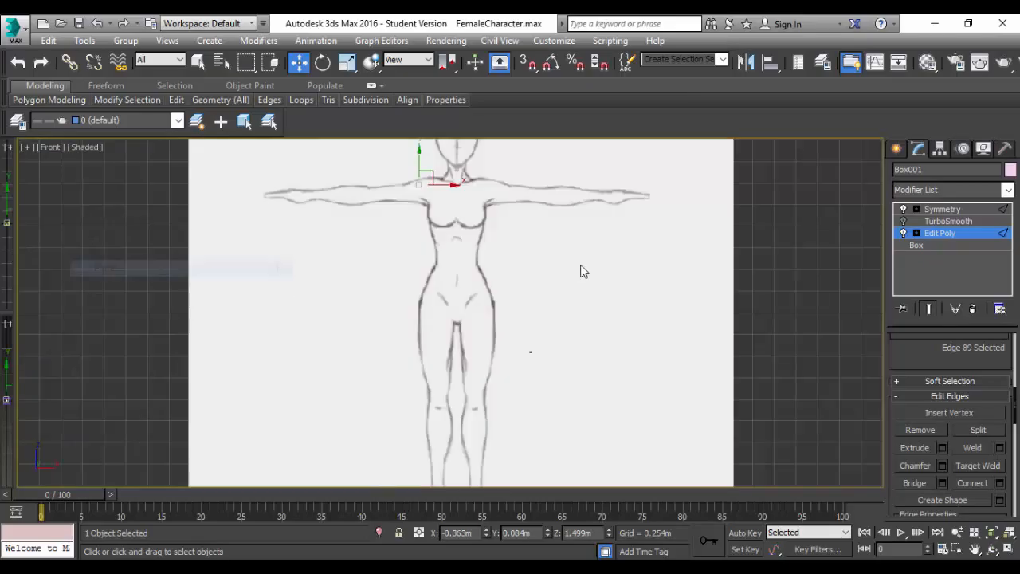
pyautogui.click(57, 146)
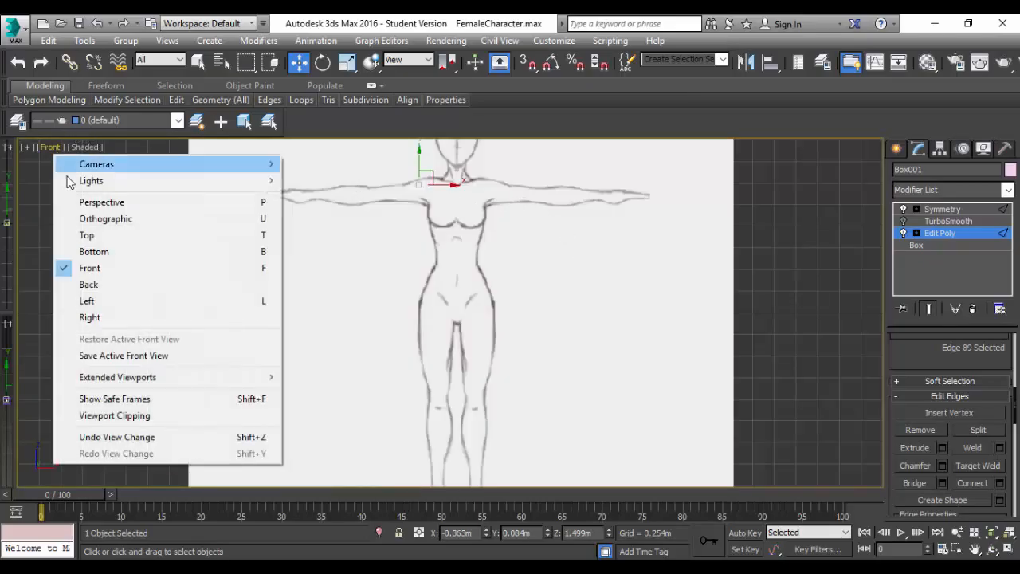
pyautogui.click(104, 287)
# Select the ring of edges across the outer shoulder section and connect them.
pyautogui.scroll(4, 448, 276)
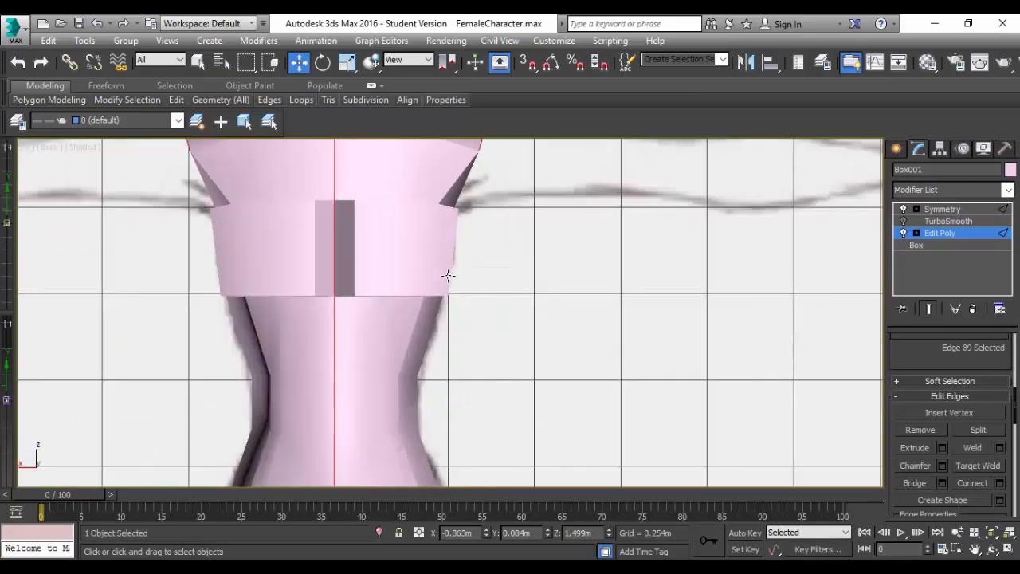
pyautogui.moveTo(526, 223); pyautogui.dragTo(535, 403, button='middle')
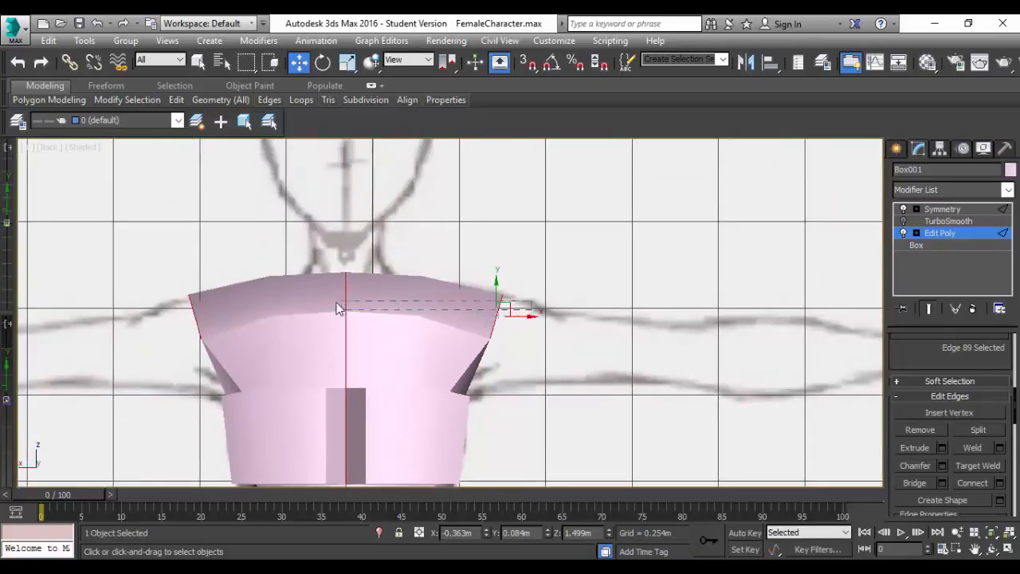
pyautogui.hotkey('alt', 'r')
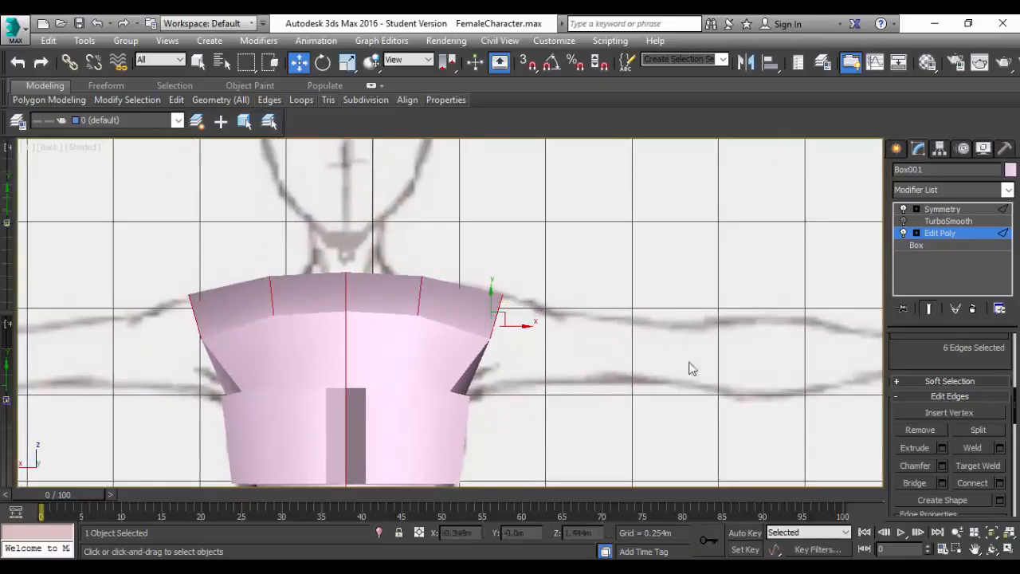
pyautogui.click(979, 488)
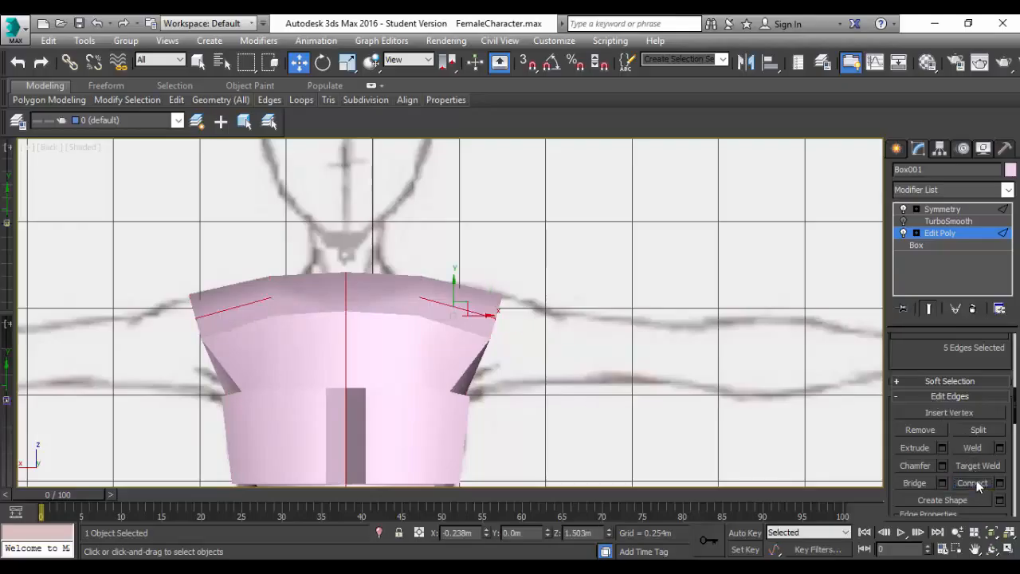
# Select the upper chest ridge edge beside the centre line, lower it to about Z 1.5 m and shift it to about Y 0.306 m.
pyautogui.scroll(3, 457, 297)
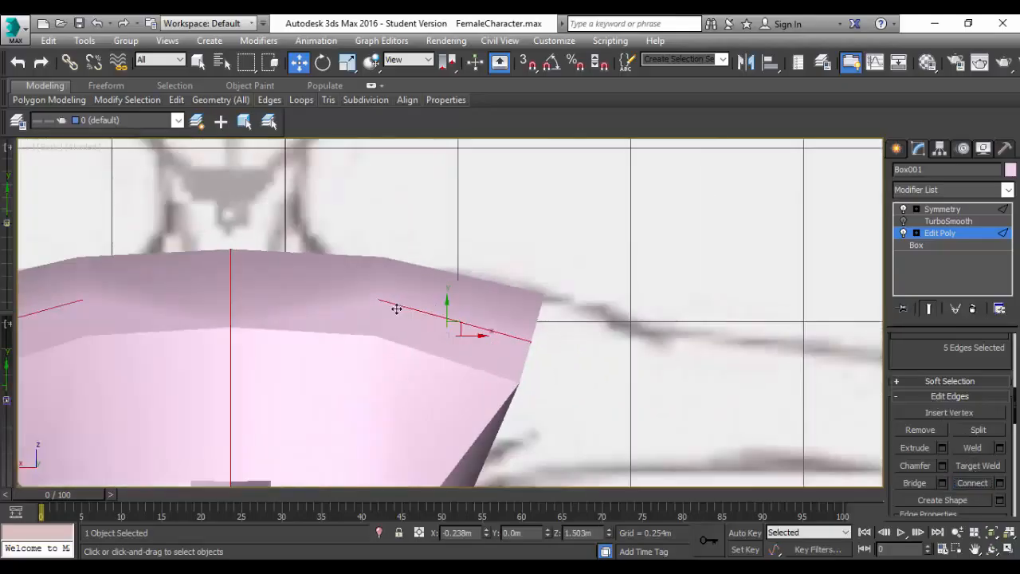
pyautogui.click(318, 332)
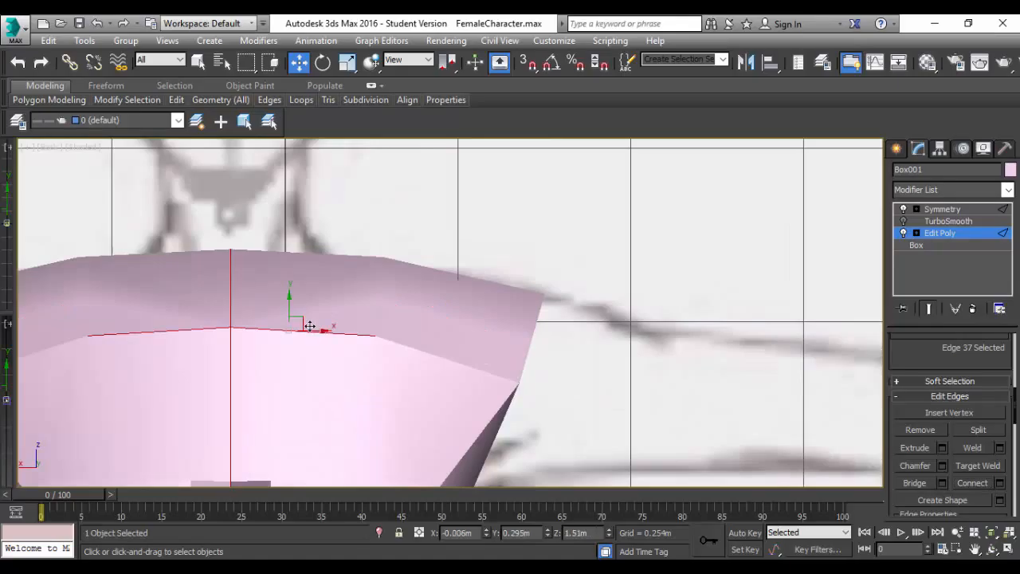
pyautogui.keyDown('alt'); pyautogui.moveTo(365, 388); pyautogui.dragTo(252, 337, button='middle'); pyautogui.keyUp('alt')
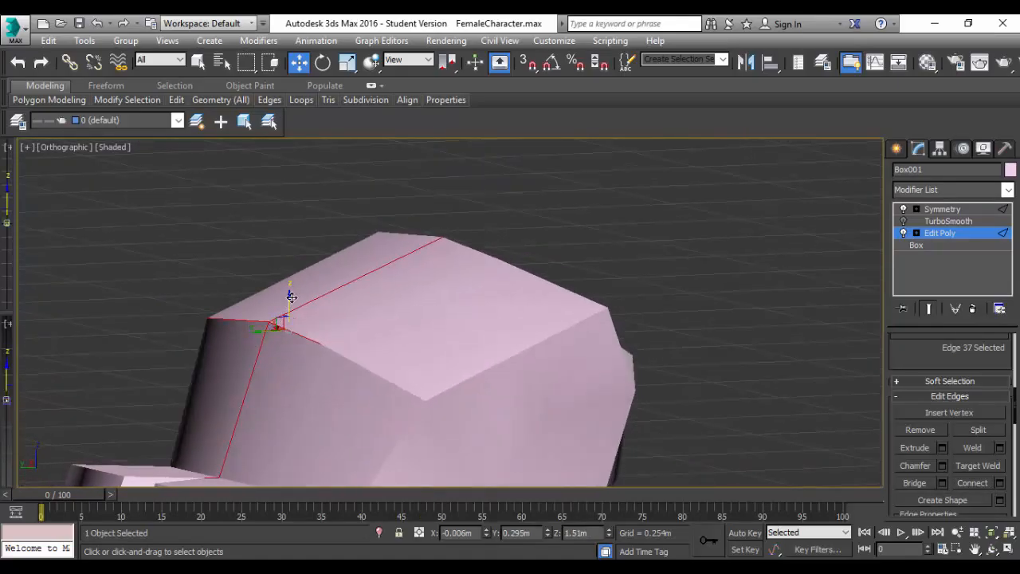
pyautogui.moveTo(290, 298); pyautogui.dragTo(291, 305)
pyautogui.moveTo(254, 334); pyautogui.dragTo(260, 340)
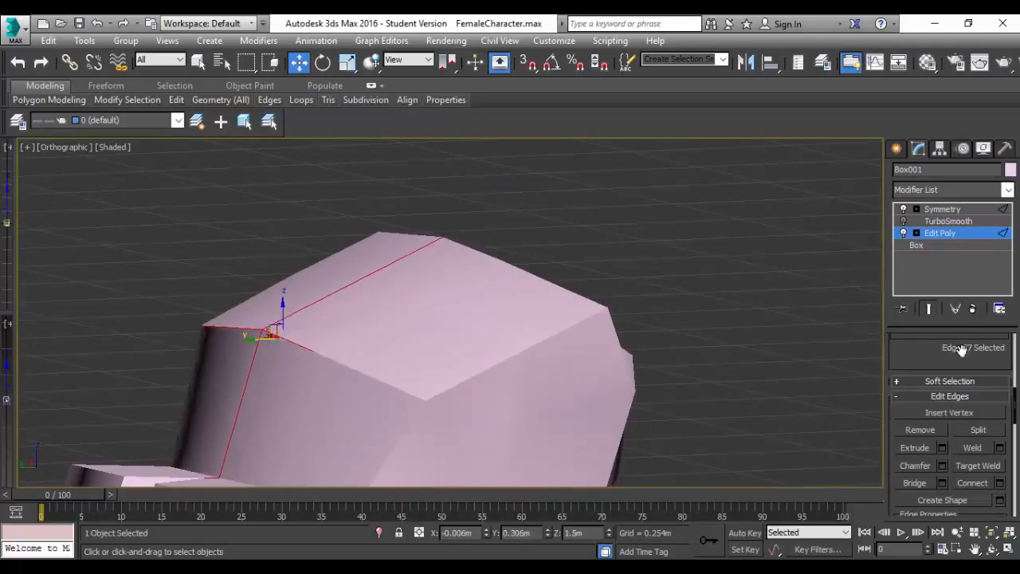
# Switch to vertex editing, select the ridge vertex beside the centre and move it to about Y 0.261 m and Z 1.492 m.
pyautogui.scroll(5, 961, 351)
pyautogui.click(911, 369)
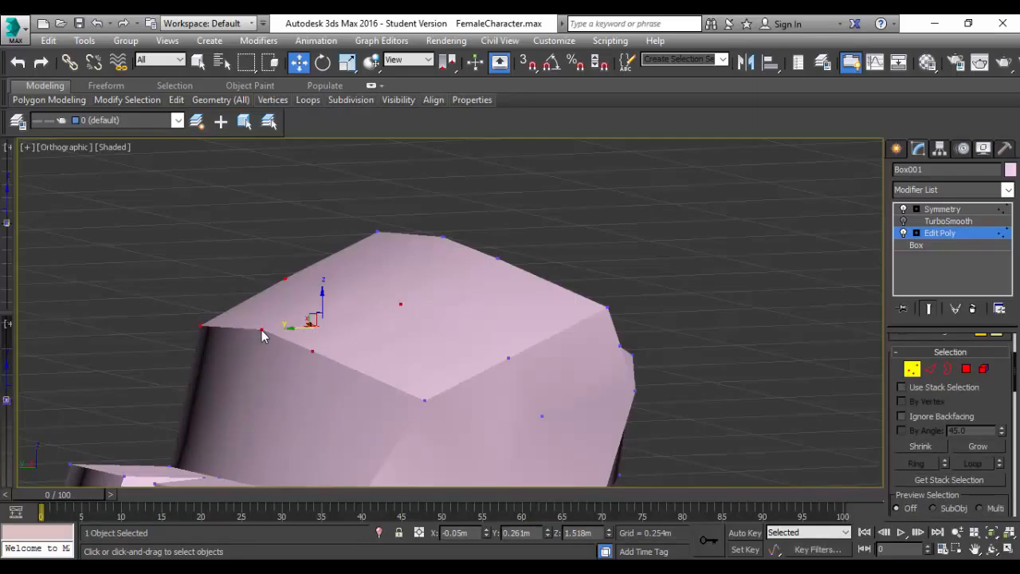
pyautogui.hotkey('ctrl', 'd')
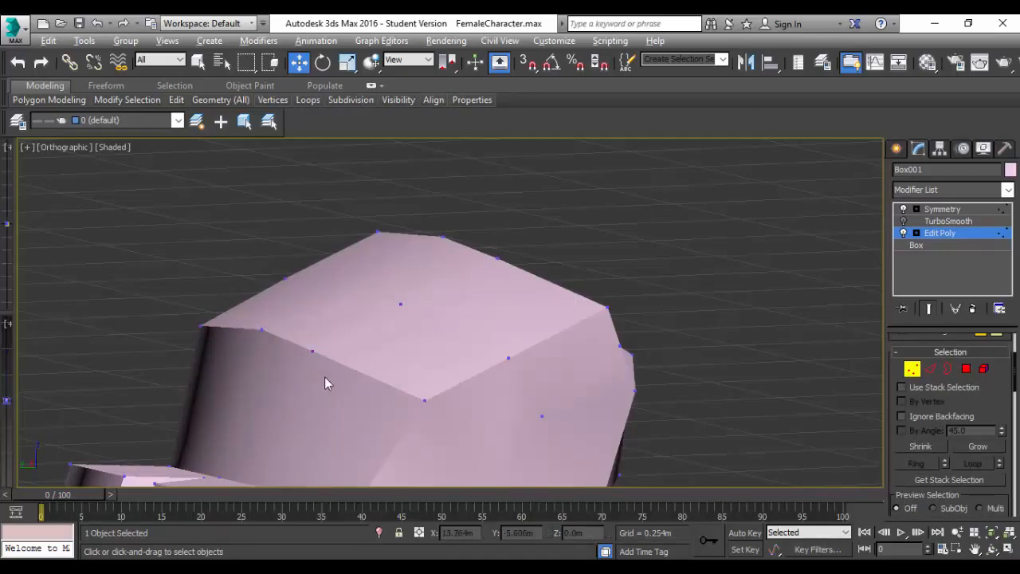
pyautogui.keyDown('alt'); pyautogui.moveTo(325, 378); pyautogui.dragTo(355, 384, button='middle'); pyautogui.keyUp('alt')
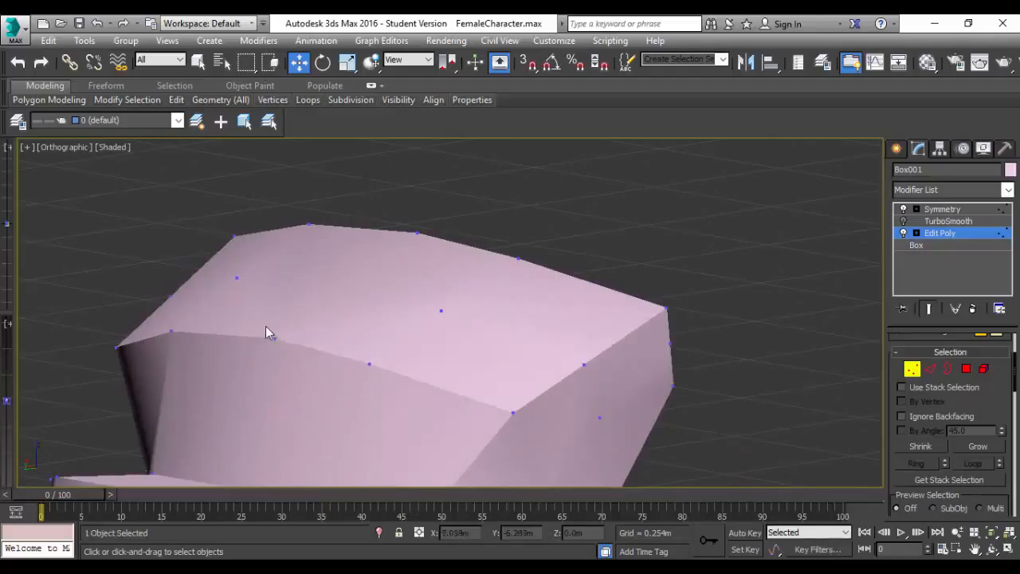
pyautogui.moveTo(301, 362); pyautogui.dragTo(301, 363)
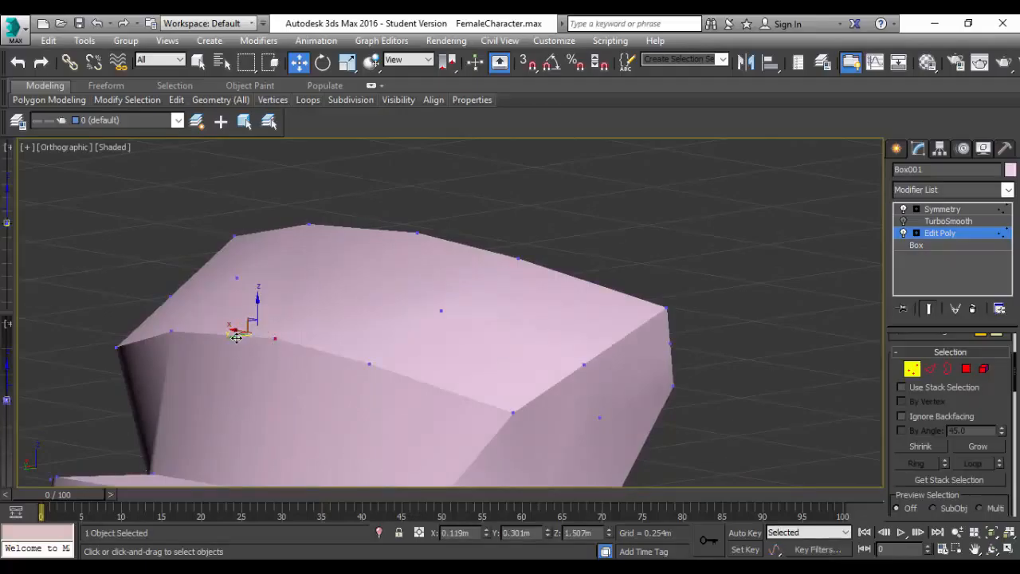
pyautogui.moveTo(236, 337); pyautogui.dragTo(251, 334)
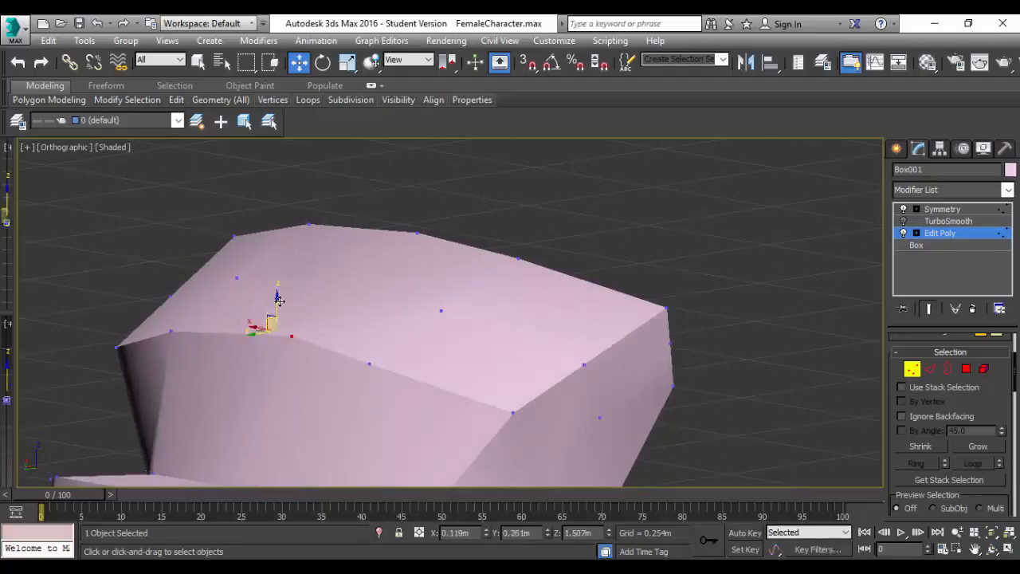
pyautogui.moveTo(275, 292); pyautogui.dragTo(276, 296)
# Turn on the TurboSmooth preview and examine the smoothed shoulders, chest and upper torso from several angles.
pyautogui.scroll(2, 469, 259)
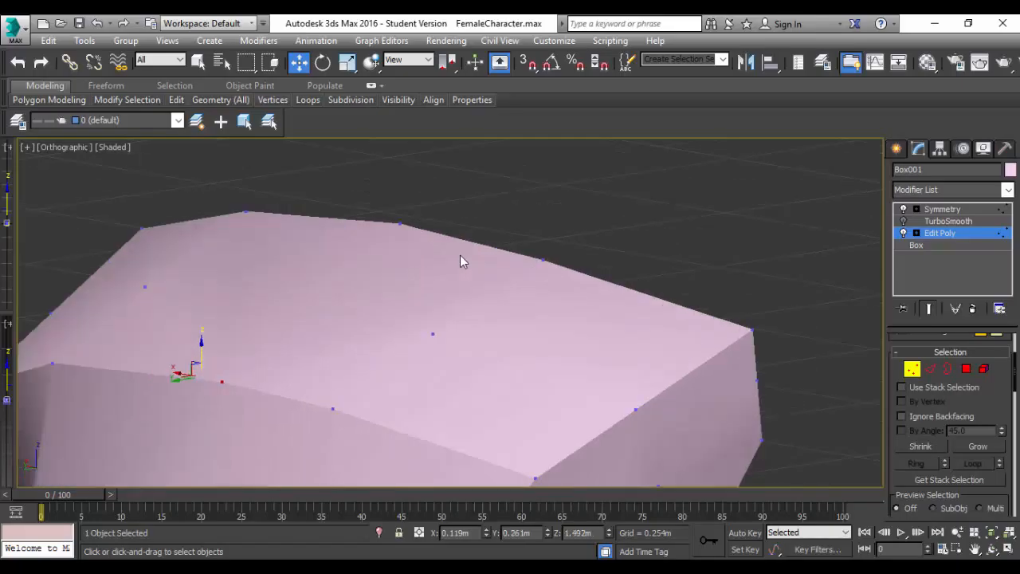
pyautogui.scroll(-2, 460, 262)
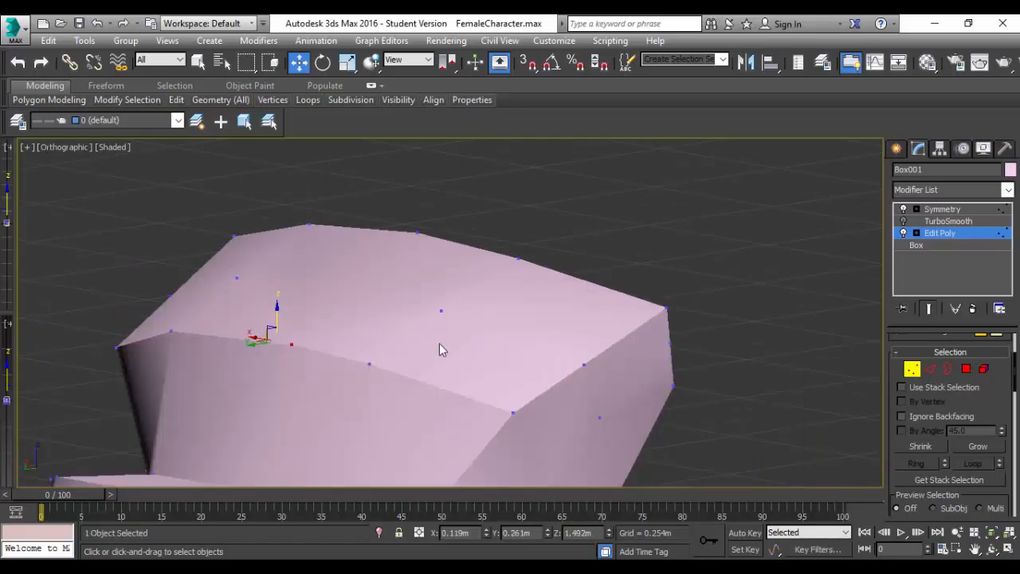
pyautogui.click(903, 221)
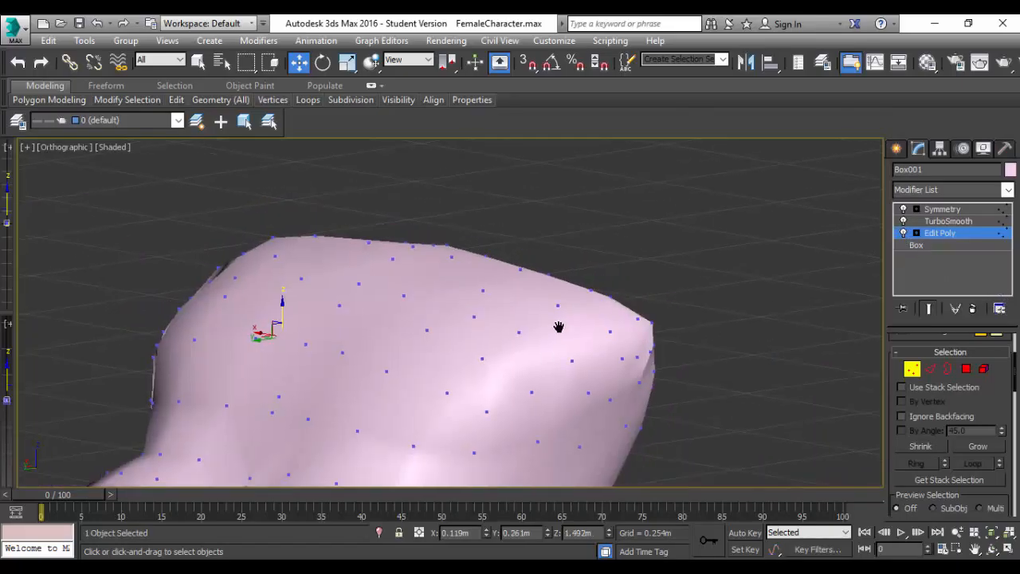
pyautogui.moveTo(559, 326); pyautogui.dragTo(725, 209, button='middle')
pyautogui.keyDown('alt'); pyautogui.moveTo(629, 308); pyautogui.dragTo(619, 330, button='middle'); pyautogui.keyUp('alt')
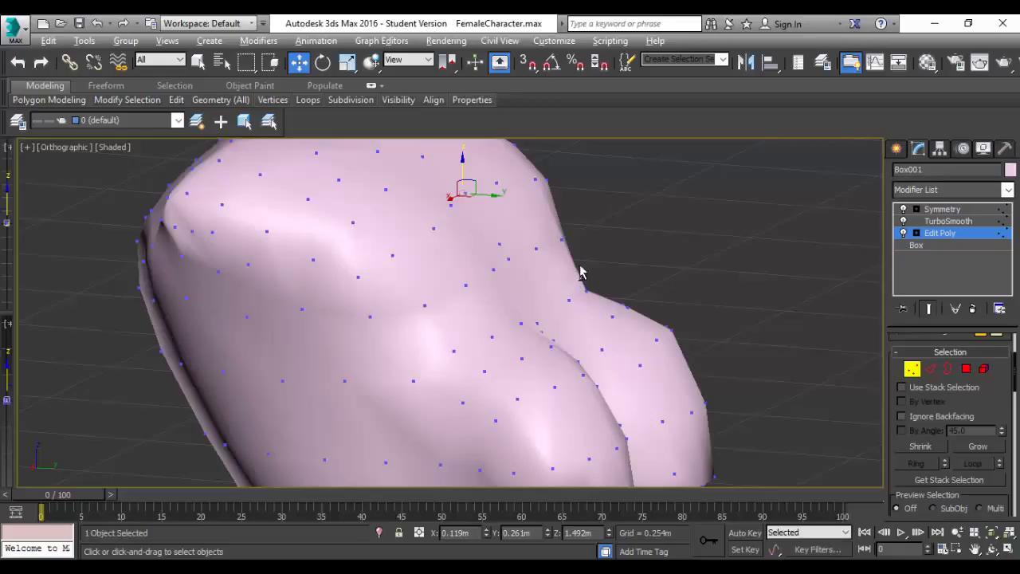
pyautogui.press('alt')
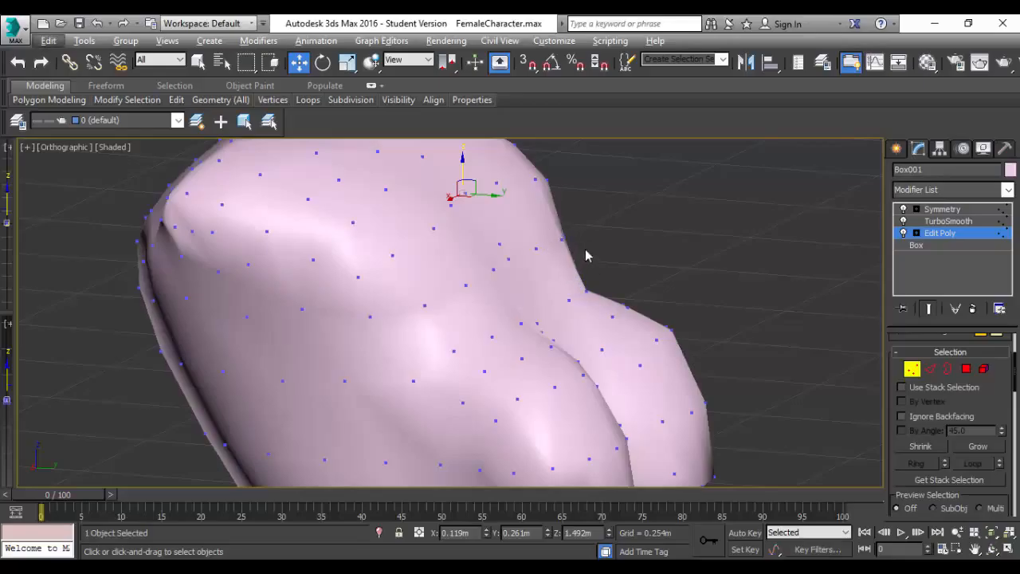
pyautogui.moveTo(588, 245); pyautogui.dragTo(555, 268)
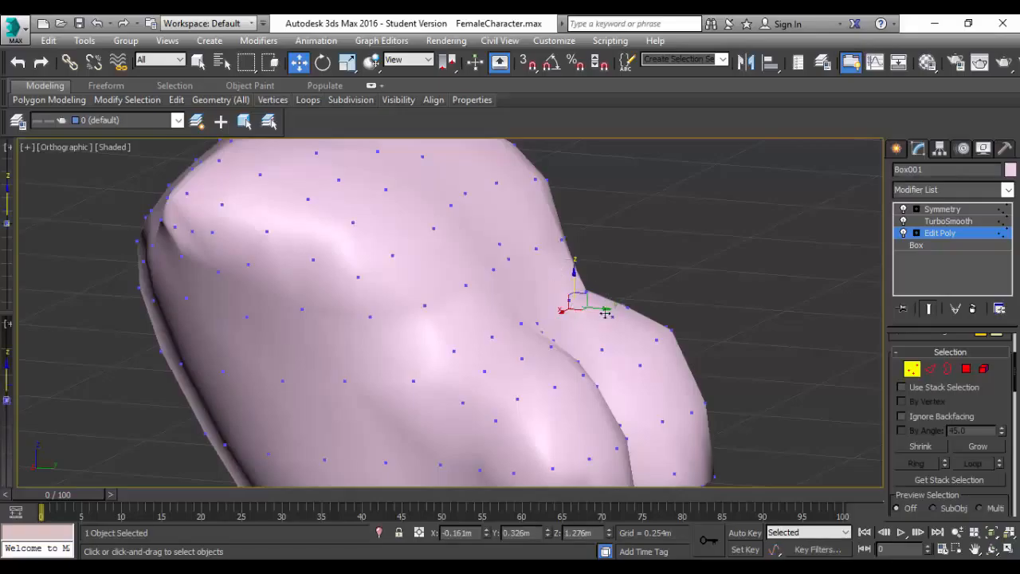
pyautogui.keyDown('alt'); pyautogui.moveTo(634, 316); pyautogui.dragTo(555, 329, button='middle'); pyautogui.keyUp('alt')
pyautogui.click(495, 308)
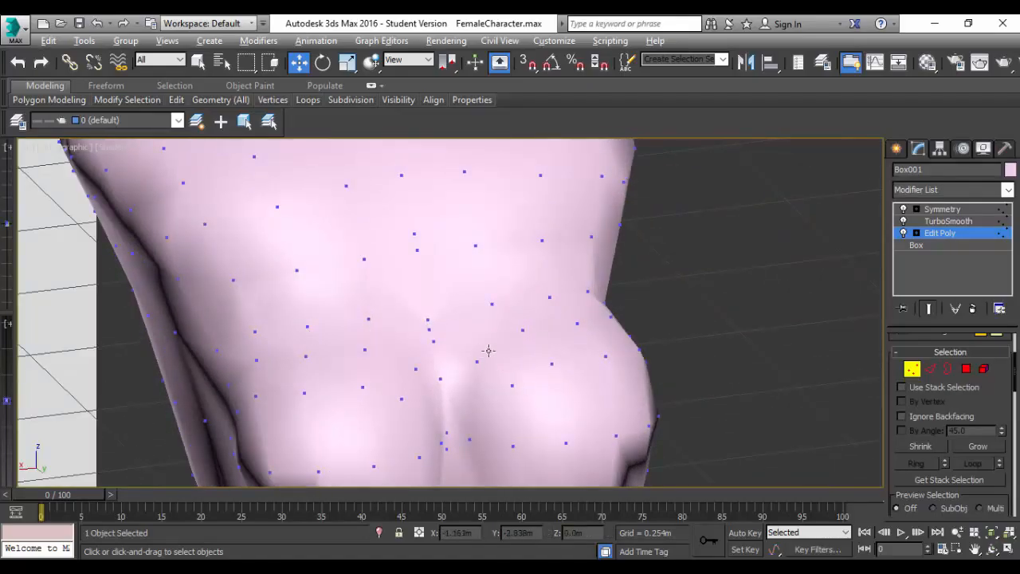
pyautogui.keyDown('alt'); pyautogui.moveTo(489, 350); pyautogui.dragTo(518, 295, button='middle'); pyautogui.keyUp('alt')
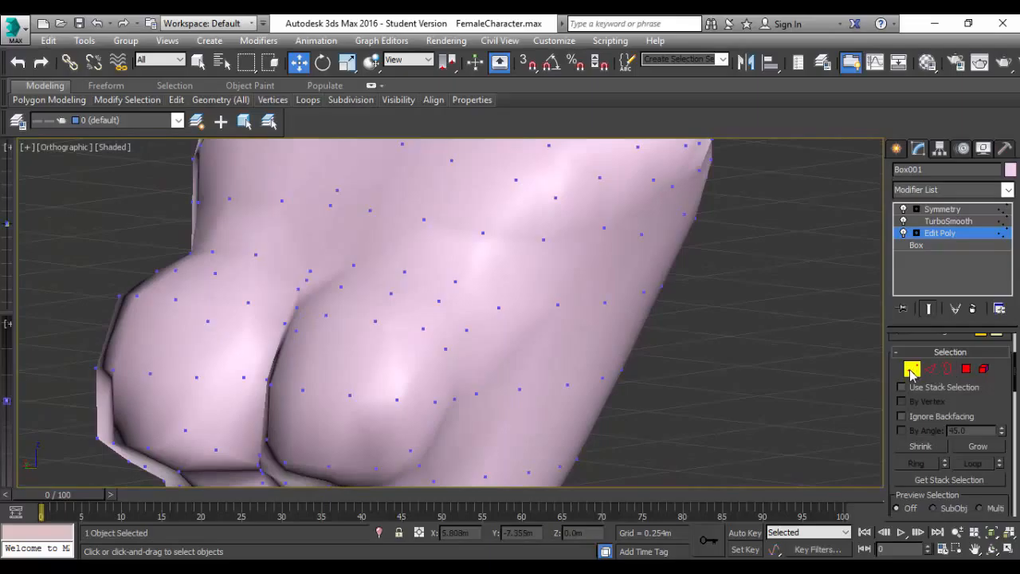
# Select the vertex on the side of the upper chest beside the breast and shift it to about X -0.153 m.
pyautogui.click(912, 368)
pyautogui.click(912, 369)
pyautogui.scroll(-5, 423, 322)
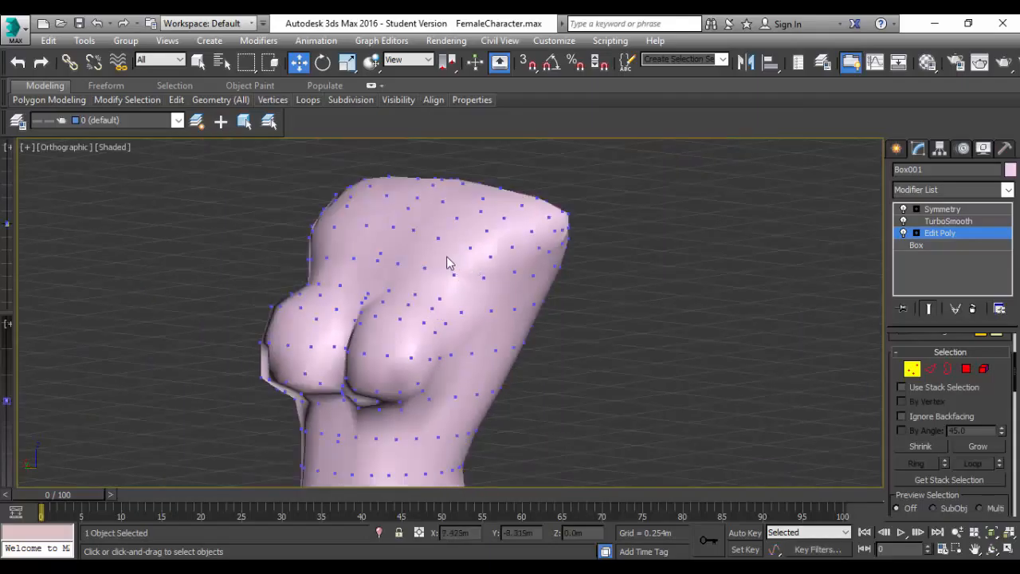
pyautogui.moveTo(441, 252); pyautogui.dragTo(480, 306)
pyautogui.moveTo(240, 215); pyautogui.dragTo(589, 411)
pyautogui.scroll(4, 498, 352)
pyautogui.scroll(-2, 481, 348)
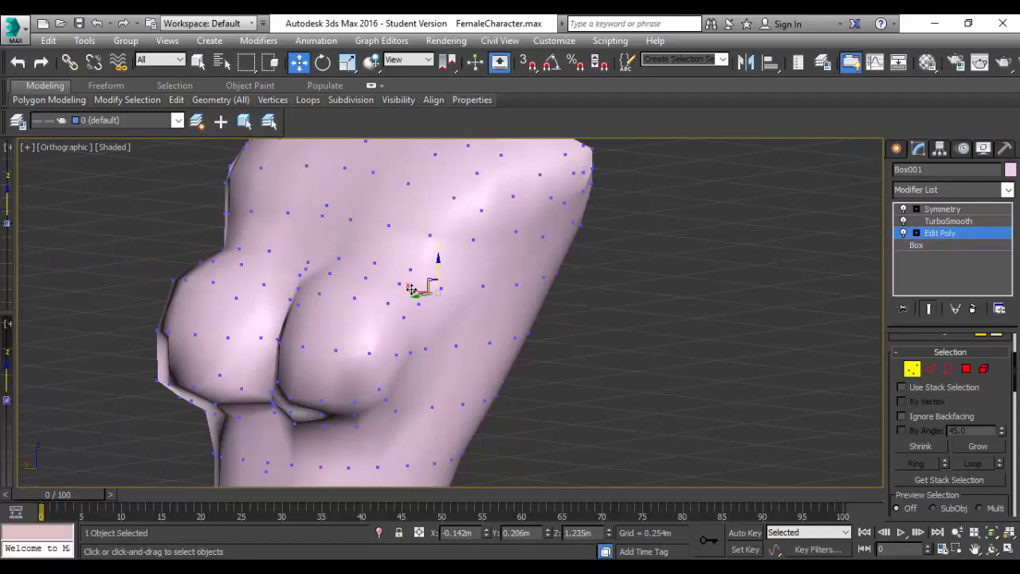
pyautogui.keyDown('alt'); pyautogui.moveTo(417, 289); pyautogui.dragTo(499, 403, button='middle'); pyautogui.keyUp('alt')
pyautogui.moveTo(412, 294); pyautogui.dragTo(411, 294)
pyautogui.keyDown('alt'); pyautogui.moveTo(375, 369); pyautogui.dragTo(319, 375, button='middle'); pyautogui.keyUp('alt')
pyautogui.scroll(5, 335, 362)
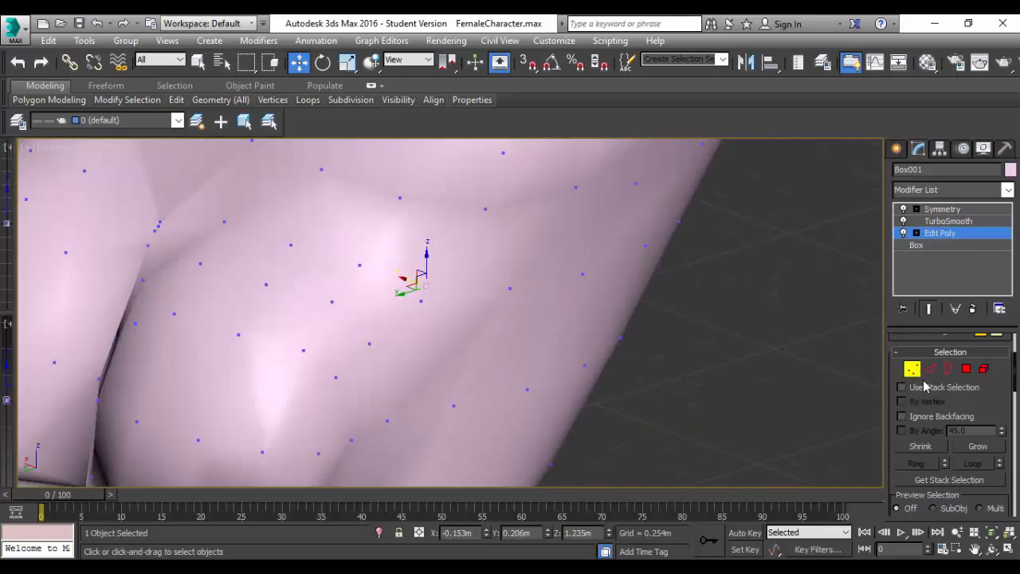
# Switch to polygon editing, turn off the TurboSmooth preview and select the shoulder-top polygon beside the centre line.
pyautogui.click(966, 369)
pyautogui.keyDown('alt'); pyautogui.moveTo(631, 294); pyautogui.dragTo(691, 348, button='middle'); pyautogui.keyUp('alt')
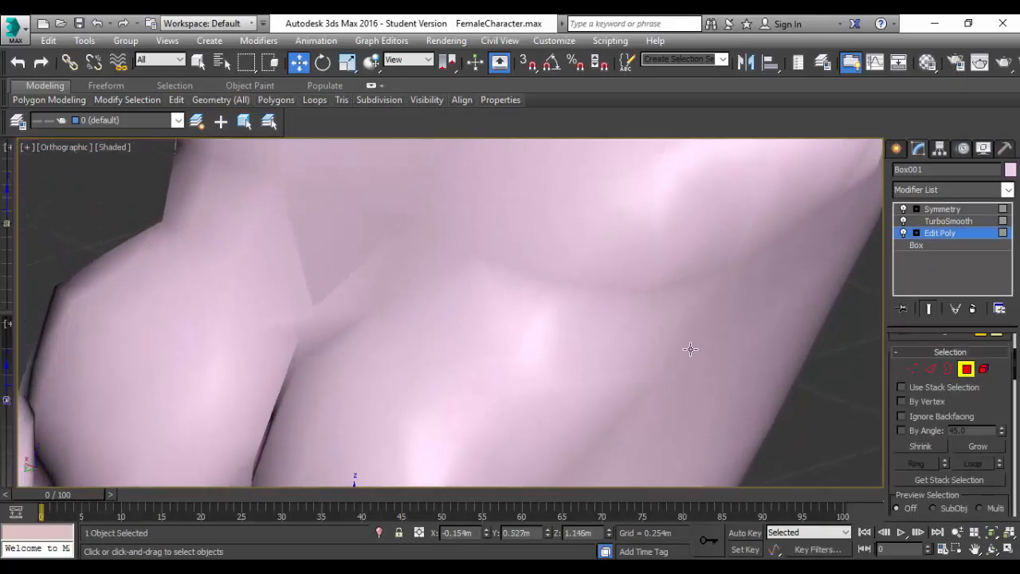
pyautogui.click(904, 221)
pyautogui.scroll(-3, 532, 362)
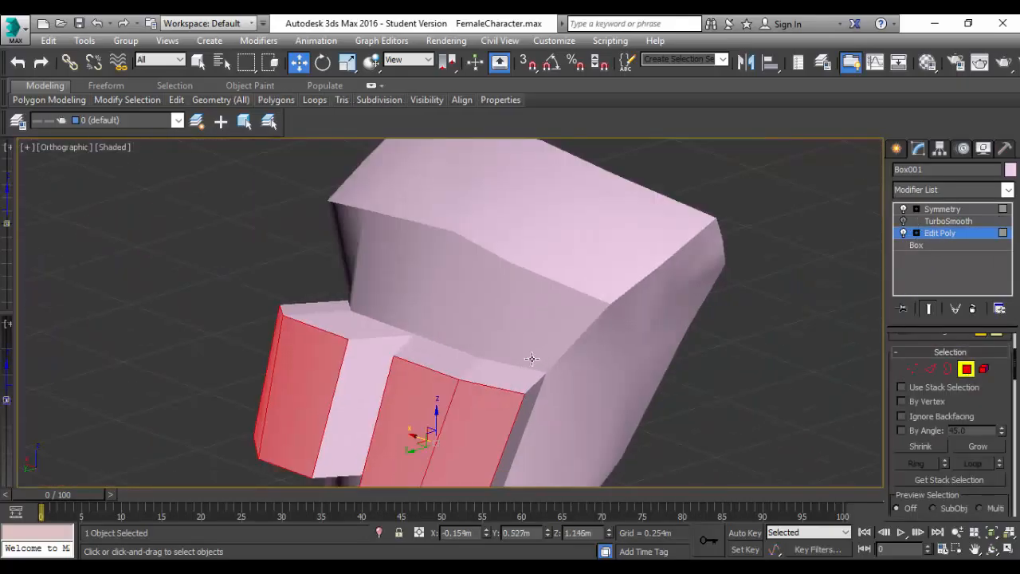
pyautogui.scroll(3, 543, 336)
pyautogui.scroll(-3, 542, 342)
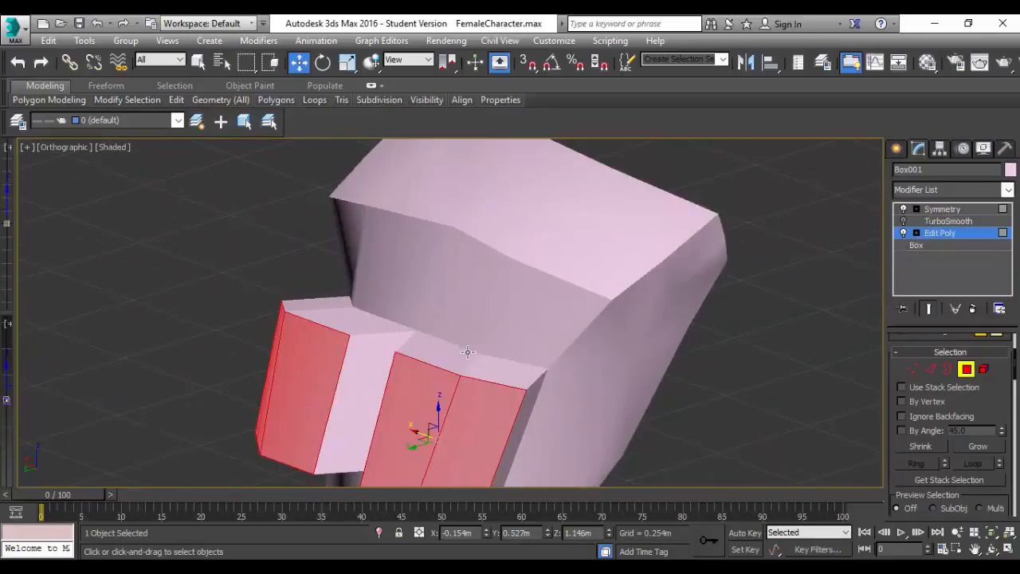
pyautogui.keyDown('alt'); pyautogui.moveTo(468, 389); pyautogui.dragTo(466, 310, button='middle'); pyautogui.keyUp('alt')
pyautogui.click(470, 243)
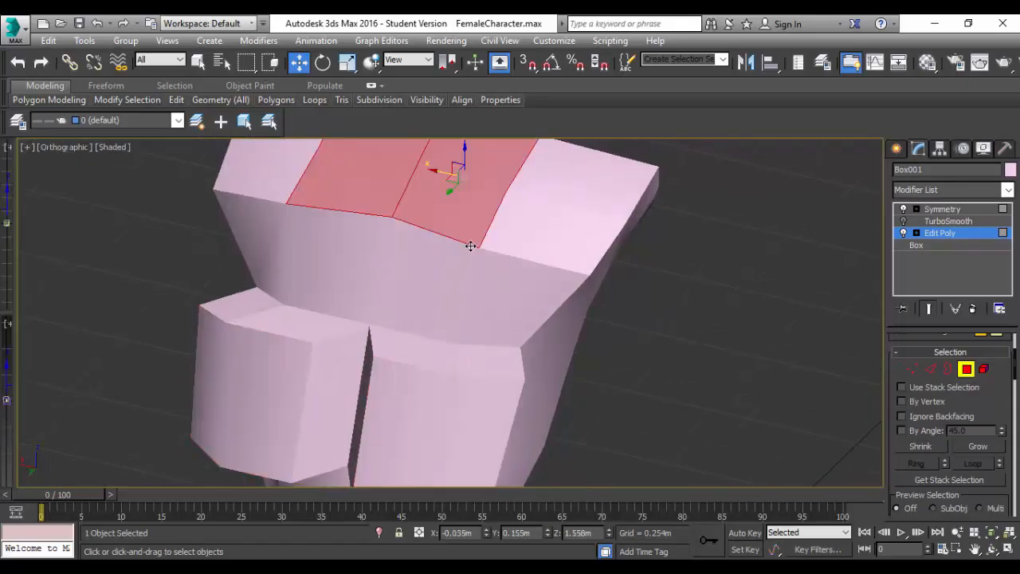
# Switch to vertex editing and raise the vertex at the back of the breast's top face.
pyautogui.click(912, 368)
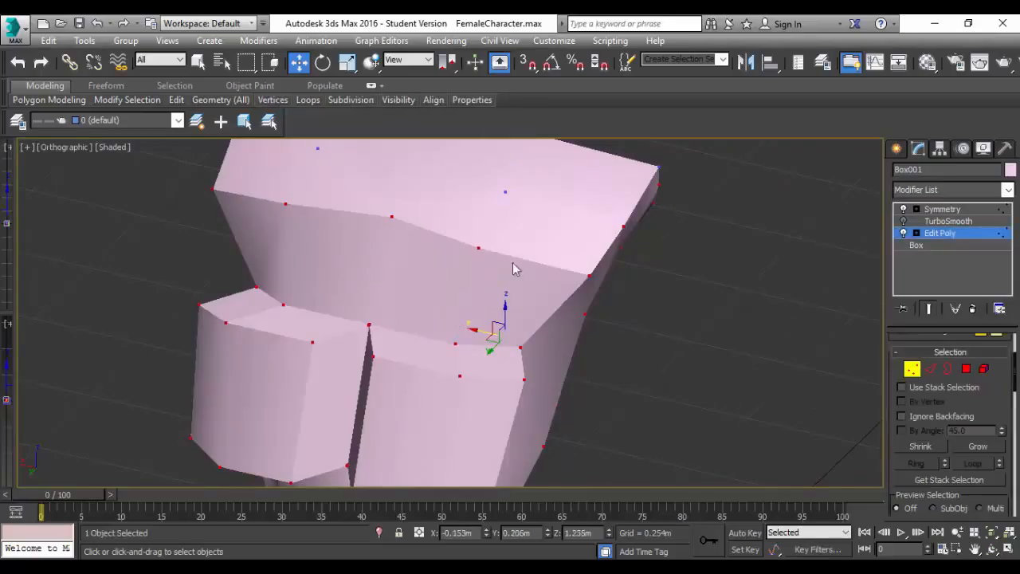
pyautogui.click(478, 247)
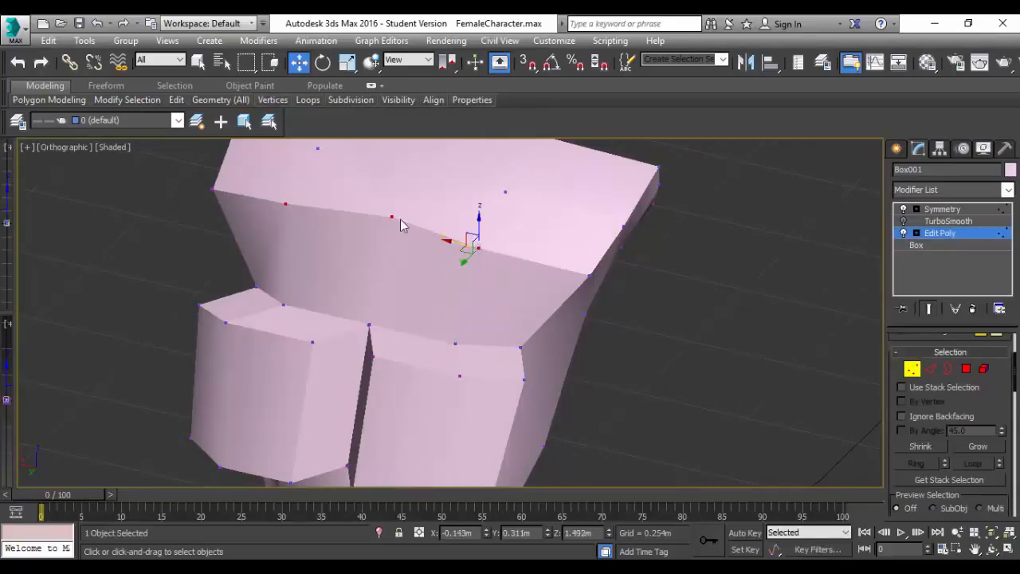
pyautogui.hotkey('ctrl', 'd')
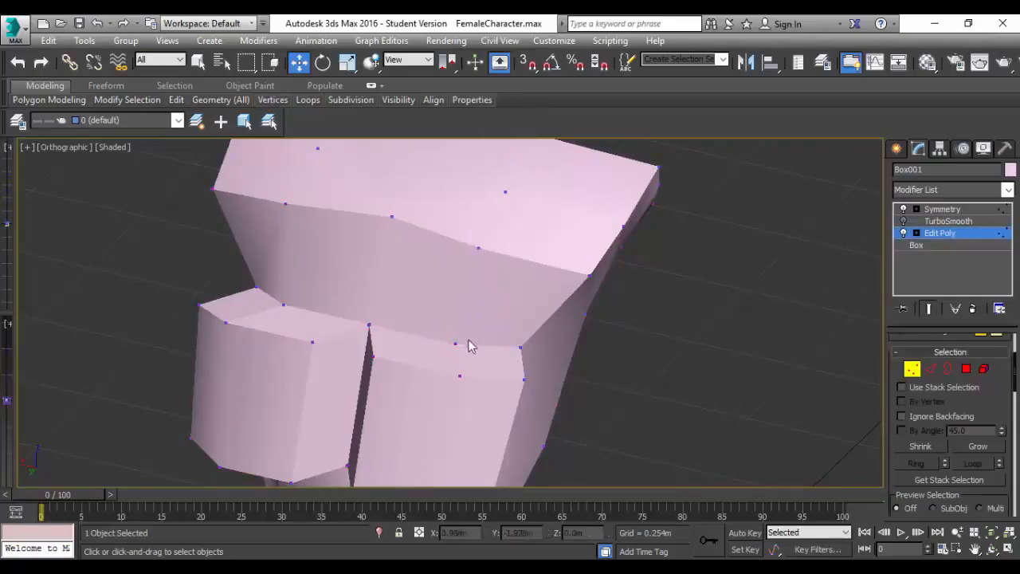
pyautogui.click(454, 343)
pyautogui.keyDown('ctrl'); pyautogui.click(283, 304); pyautogui.keyUp('ctrl')
pyautogui.moveTo(456, 322); pyautogui.dragTo(455, 288)
# Move the breast's outer top corner vertex inward and down to about Z 1.084 m, and lower the vertices beside the cleavage by about 0.045 m.
pyautogui.moveTo(164, 288); pyautogui.dragTo(211, 320)
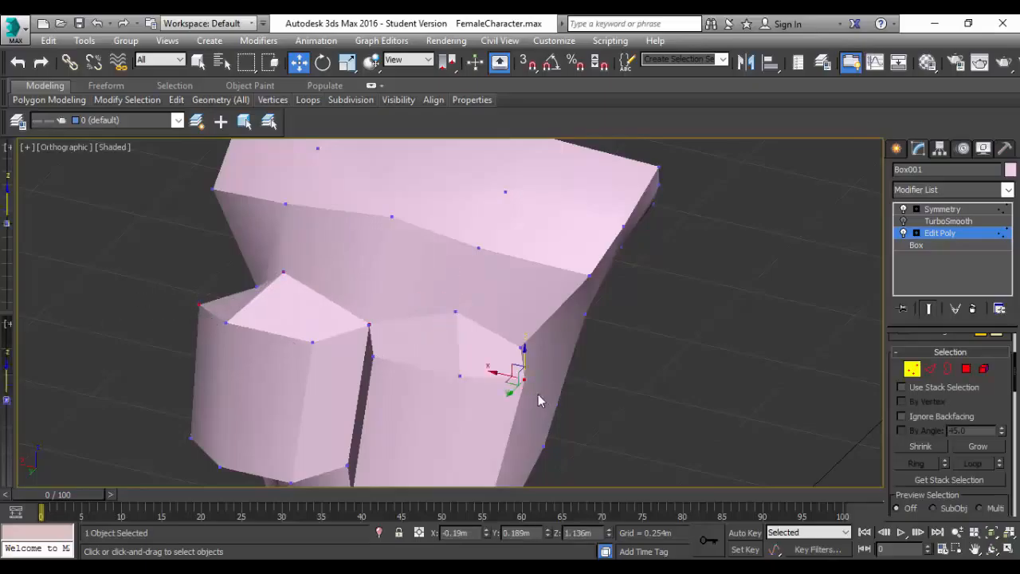
pyautogui.moveTo(495, 374)
pyautogui.mouseDown()
pyautogui.moveTo(476, 374)
pyautogui.moveTo(502, 365)
pyautogui.moveTo(506, 391)
pyautogui.mouseUp()
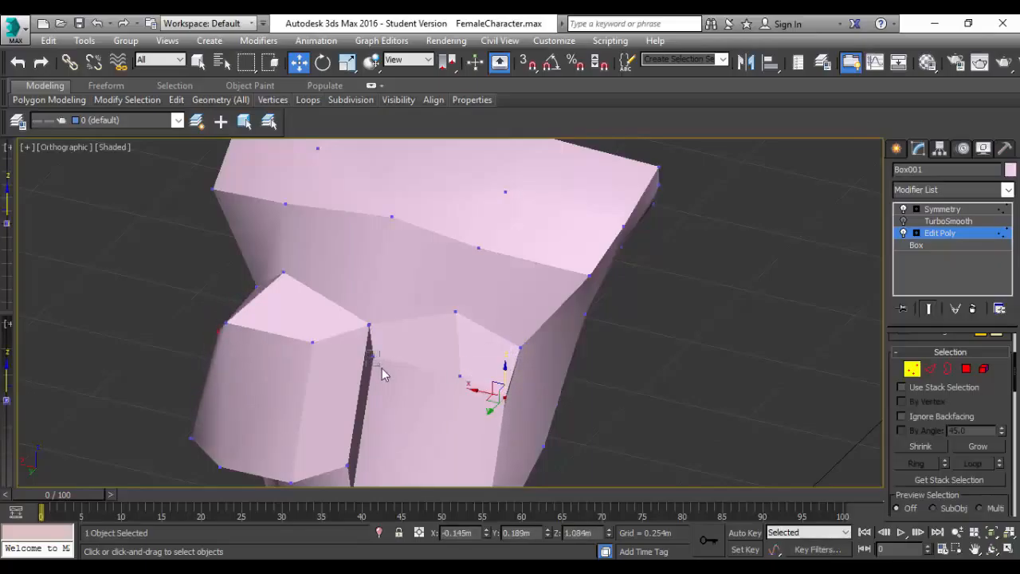
pyautogui.click(374, 358)
pyautogui.moveTo(373, 336); pyautogui.dragTo(373, 356)
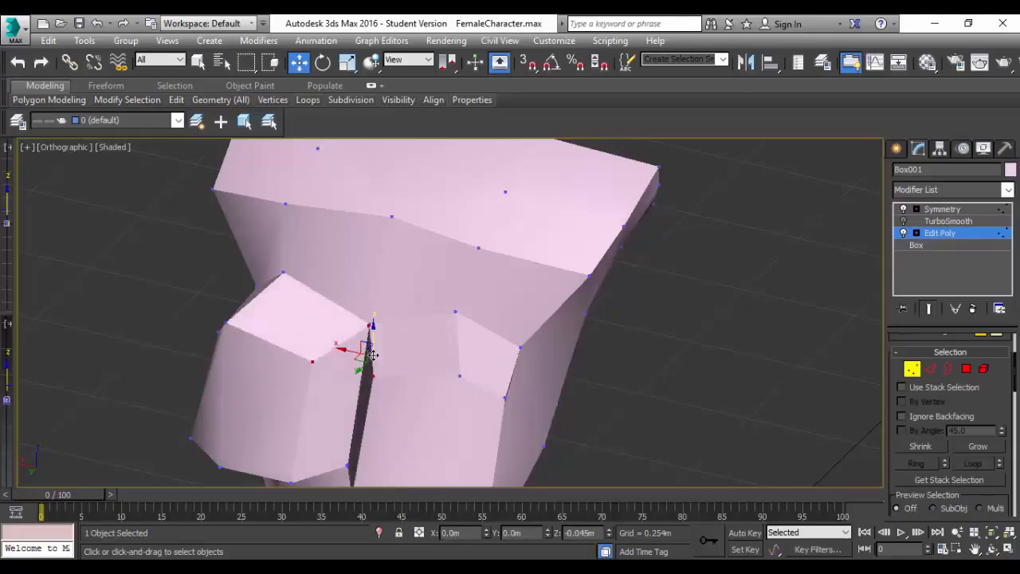
# Turn on the TurboSmooth preview and examine the smoothed breasts and shoulders from both sides.
pyautogui.scroll(2, 385, 339)
pyautogui.scroll(-1, 505, 296)
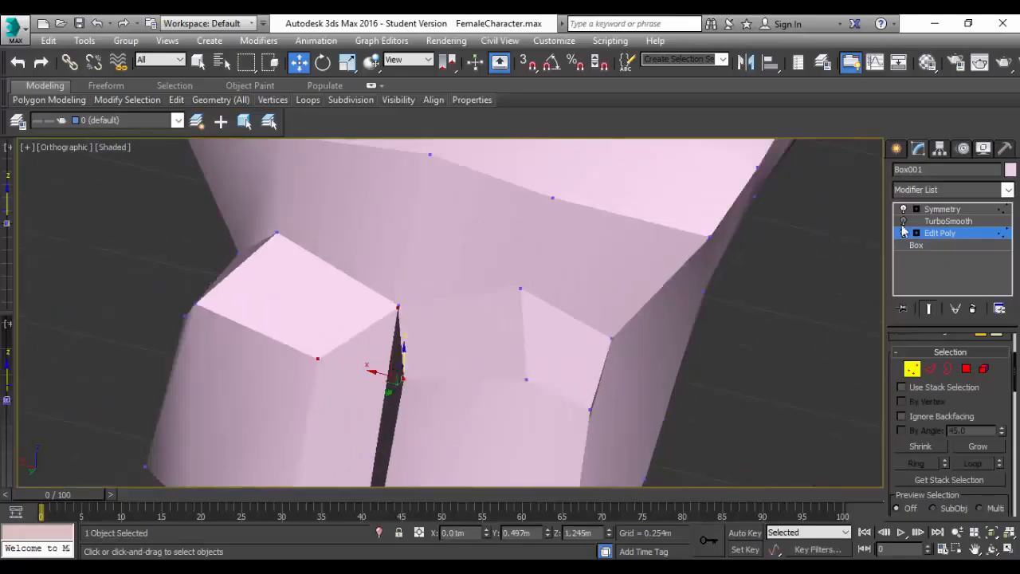
pyautogui.click(903, 223)
pyautogui.scroll(-3, 476, 333)
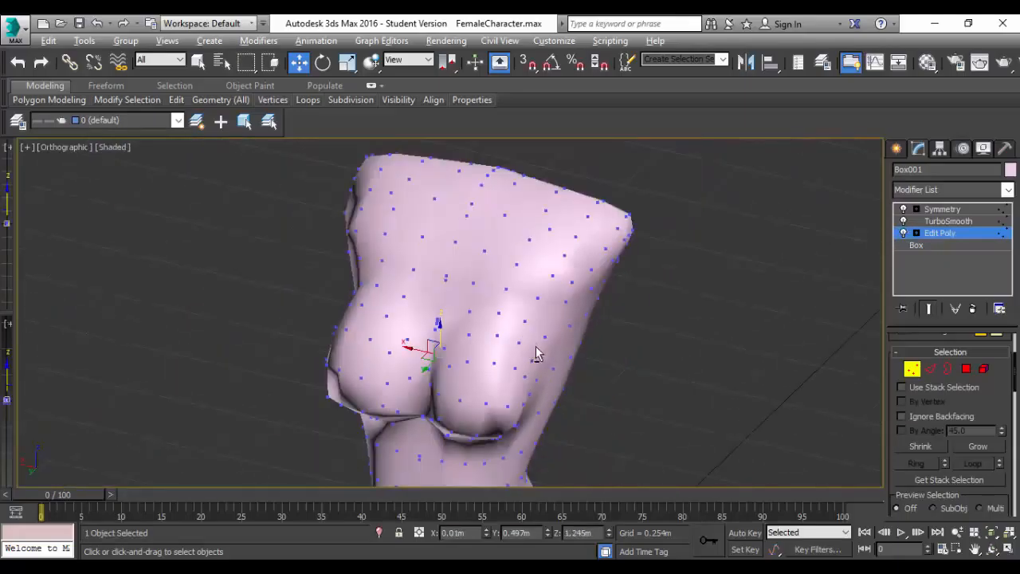
pyautogui.keyDown('alt'); pyautogui.moveTo(536, 353); pyautogui.dragTo(491, 320, button='middle'); pyautogui.keyUp('alt')
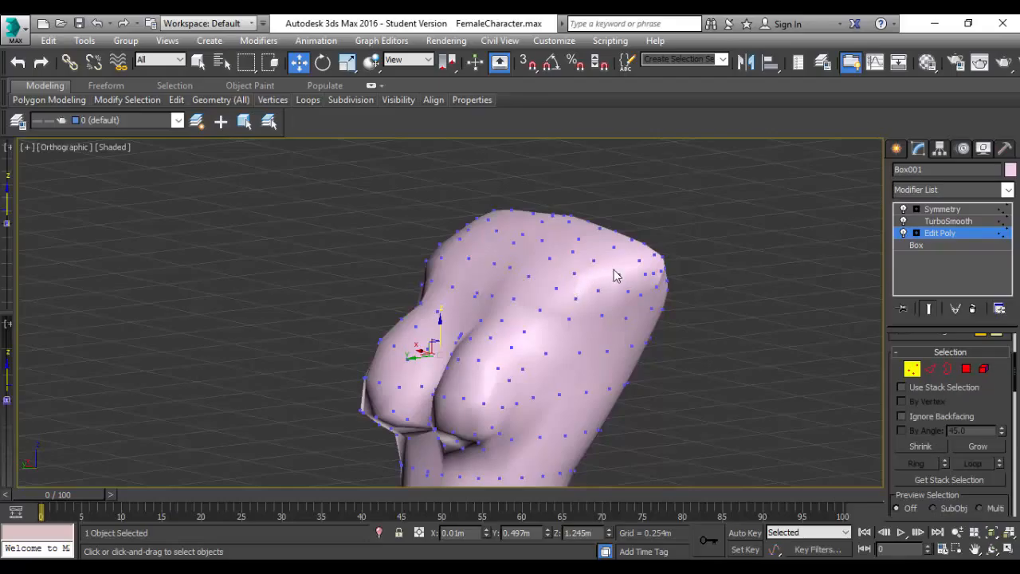
pyautogui.keyDown('alt'); pyautogui.moveTo(615, 273); pyautogui.dragTo(766, 279, button='middle'); pyautogui.keyUp('alt')
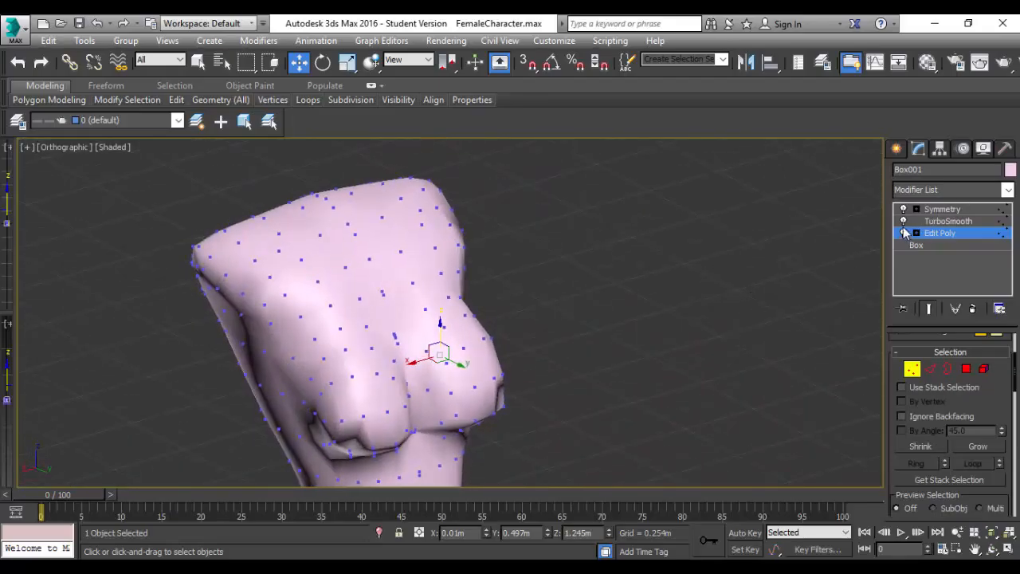
# Turn off the TurboSmooth preview, select the four polygons on the side of the shoulder and extrude them outward as the start of the arm.
pyautogui.click(903, 221)
pyautogui.moveTo(224, 353)
pyautogui.keyDown('alt'); pyautogui.mouseDown(button='middle')
pyautogui.moveTo(346, 321)
pyautogui.moveTo(285, 337)
pyautogui.moveTo(136, 333)
pyautogui.mouseUp(button='middle'); pyautogui.keyUp('alt')
pyautogui.click(622, 304)
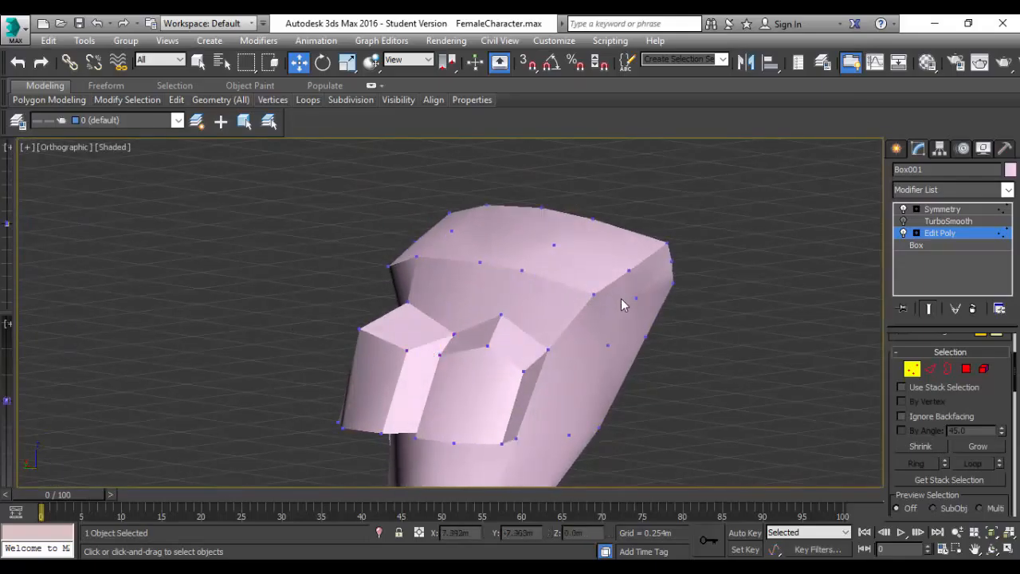
pyautogui.click(966, 368)
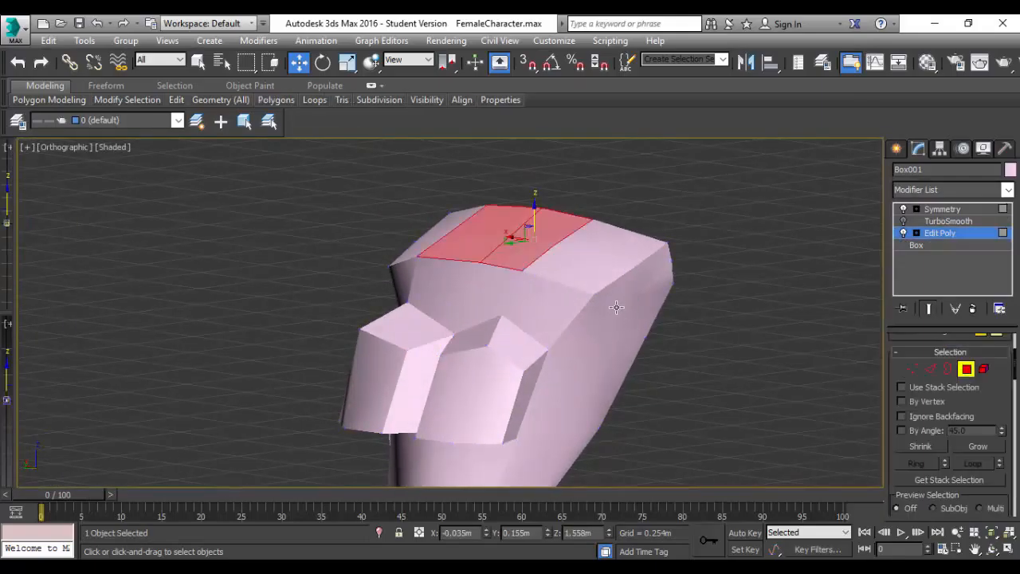
pyautogui.click(616, 307)
pyautogui.click(650, 280)
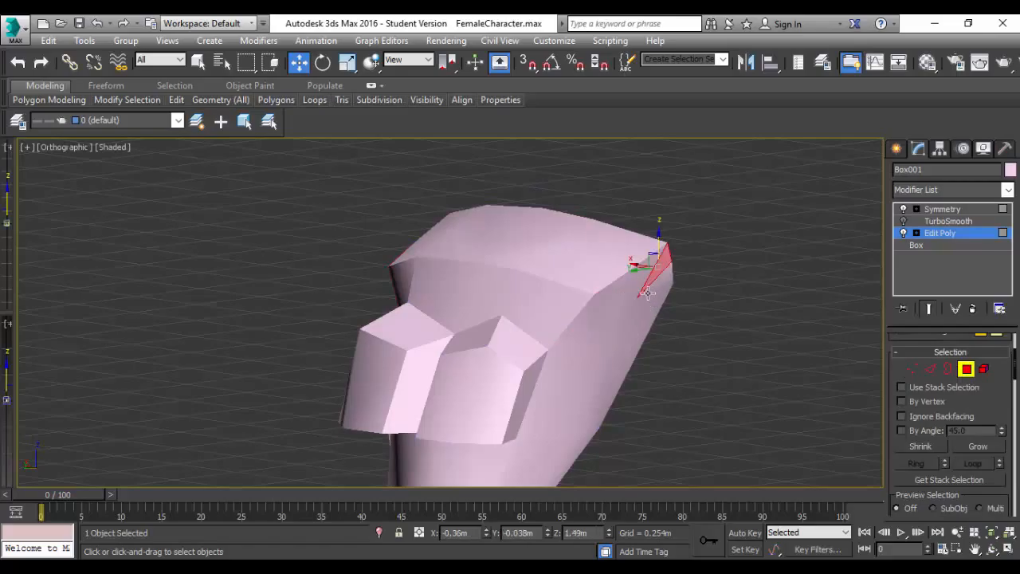
pyautogui.keyDown('ctrl'); pyautogui.click(630, 305); pyautogui.keyUp('ctrl')
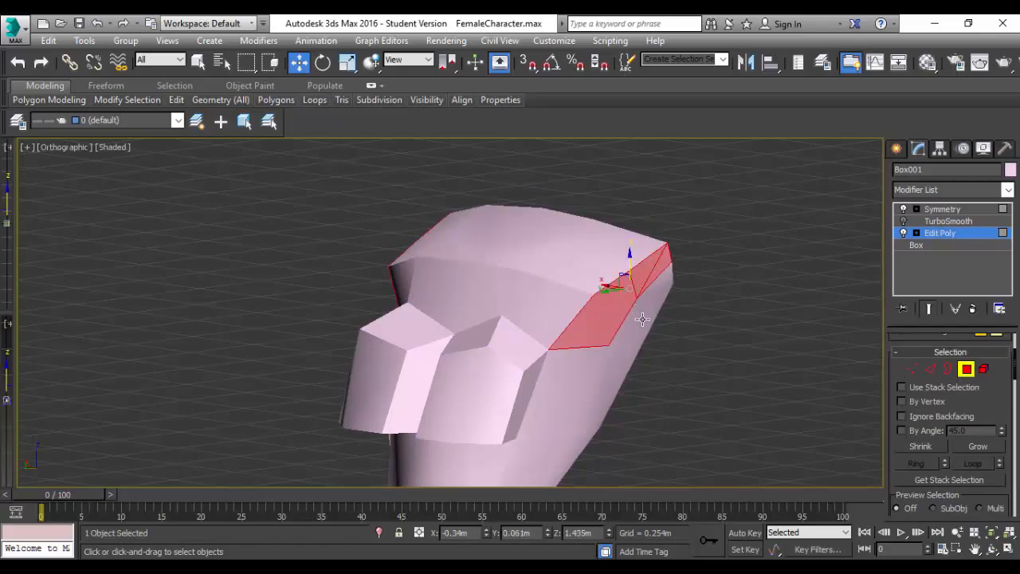
pyautogui.keyDown('ctrl'); pyautogui.click(642, 319); pyautogui.keyUp('ctrl')
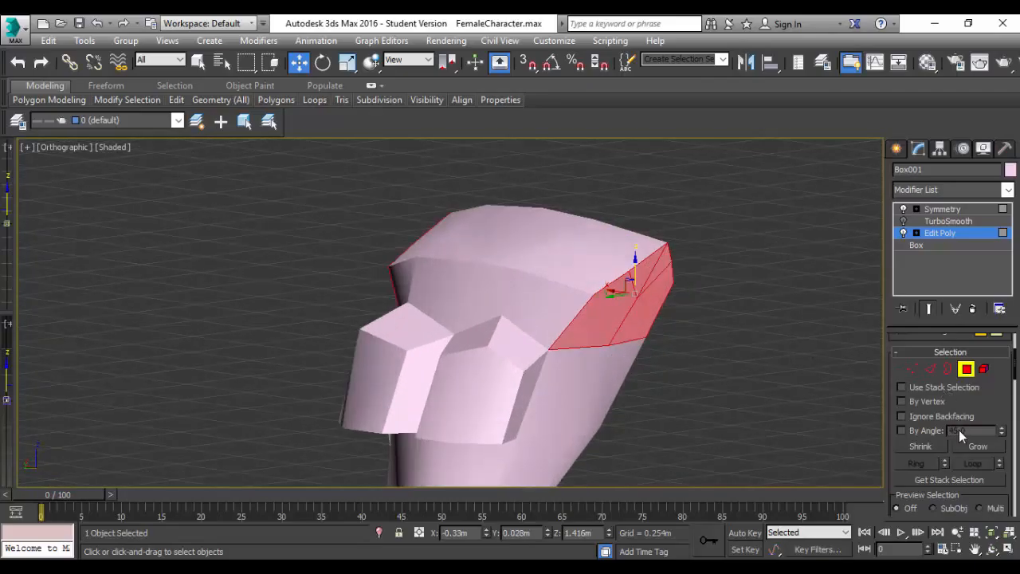
pyautogui.scroll(-5, 959, 430)
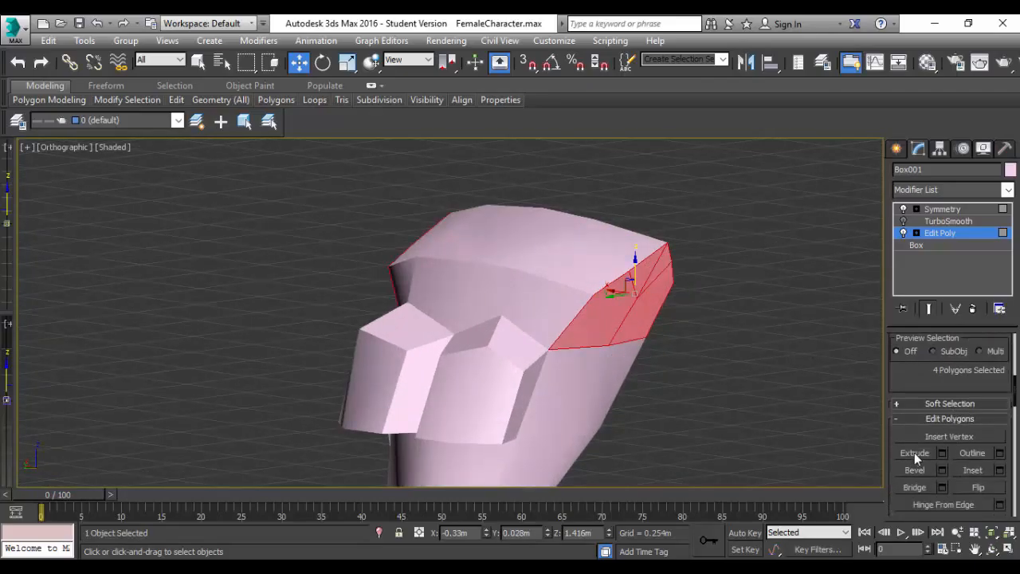
pyautogui.click(915, 453)
pyautogui.moveTo(623, 321); pyautogui.dragTo(483, 275)
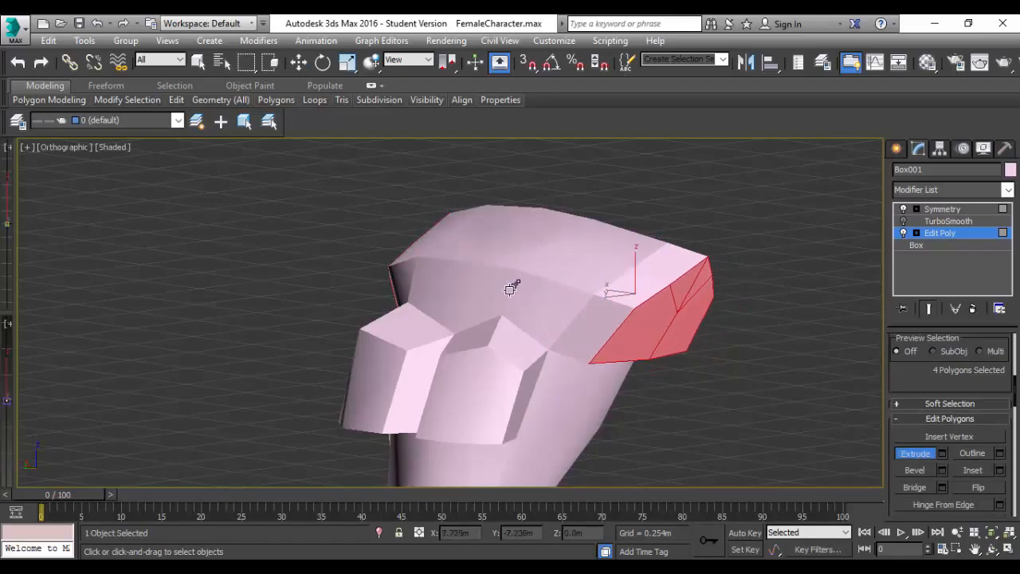
# Switch to the Back view and scale the extruded shoulder polygons down slightly to suit the reference arm.
pyautogui.click(53, 146)
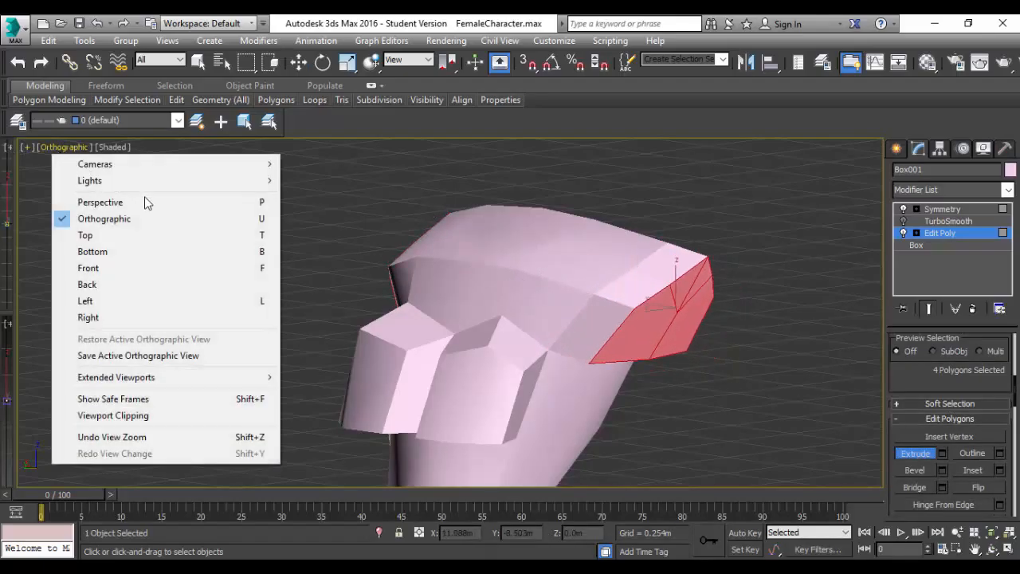
pyautogui.click(120, 285)
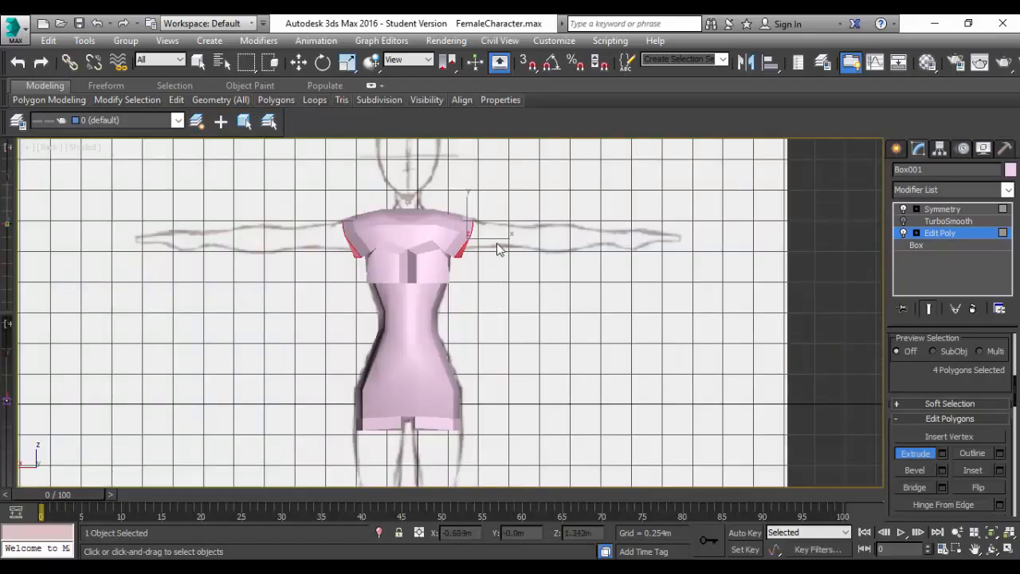
pyautogui.press('r')
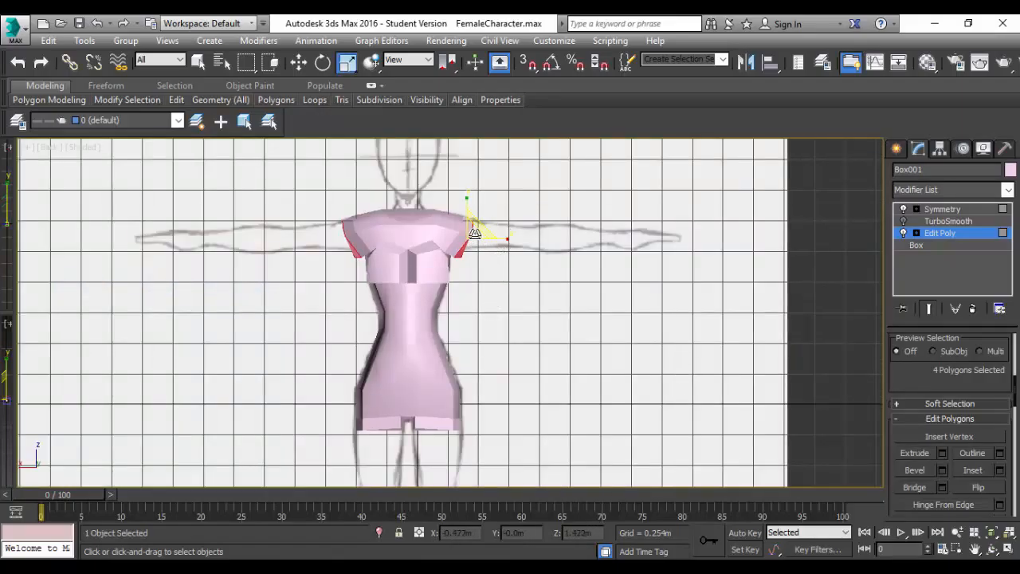
pyautogui.moveTo(474, 232); pyautogui.dragTo(465, 263)
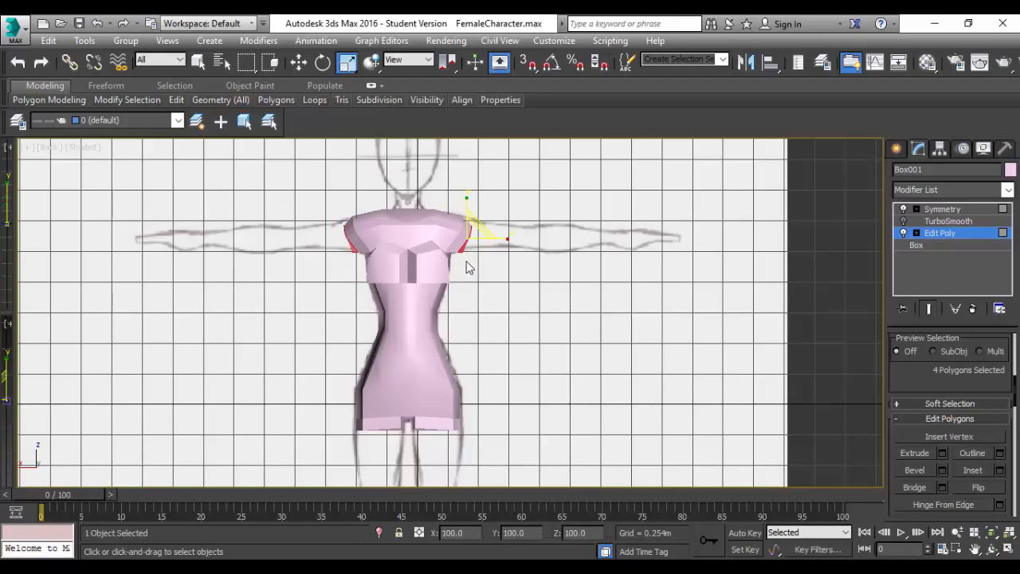
pyautogui.scroll(4, 466, 273)
pyautogui.scroll(-1, 480, 258)
pyautogui.scroll(-2, 482, 264)
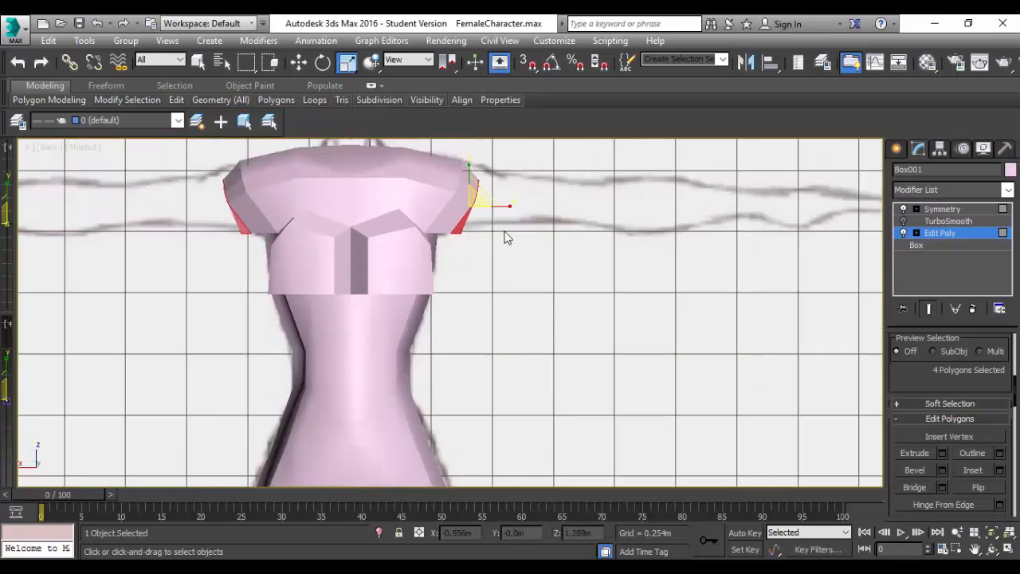
# Switch to vertex editing and move the lowest vertices of the shoulder opening outward and up to about Z 1.308 m.
pyautogui.scroll(5, 915, 383)
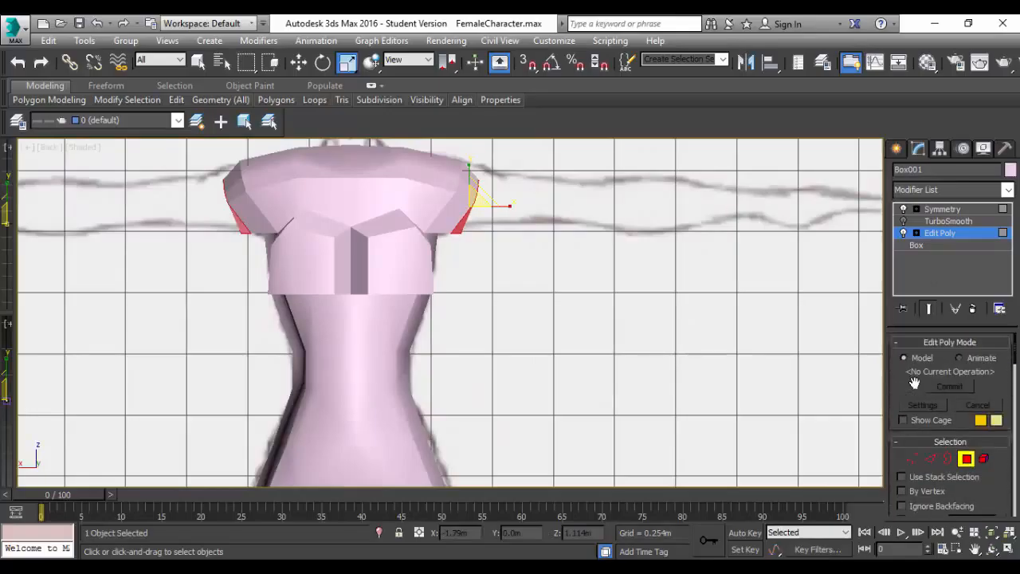
pyautogui.click(912, 460)
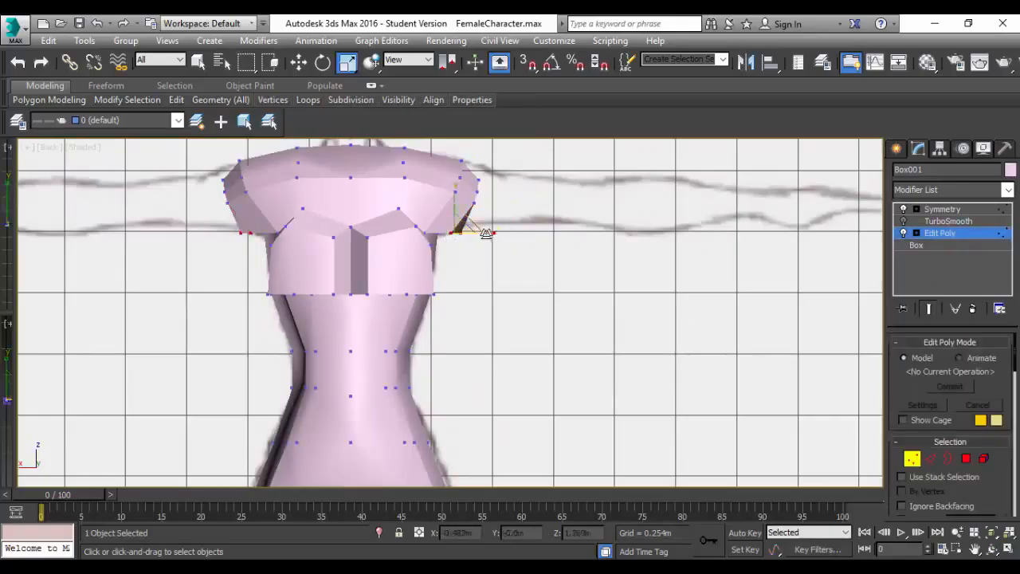
pyautogui.press('w')
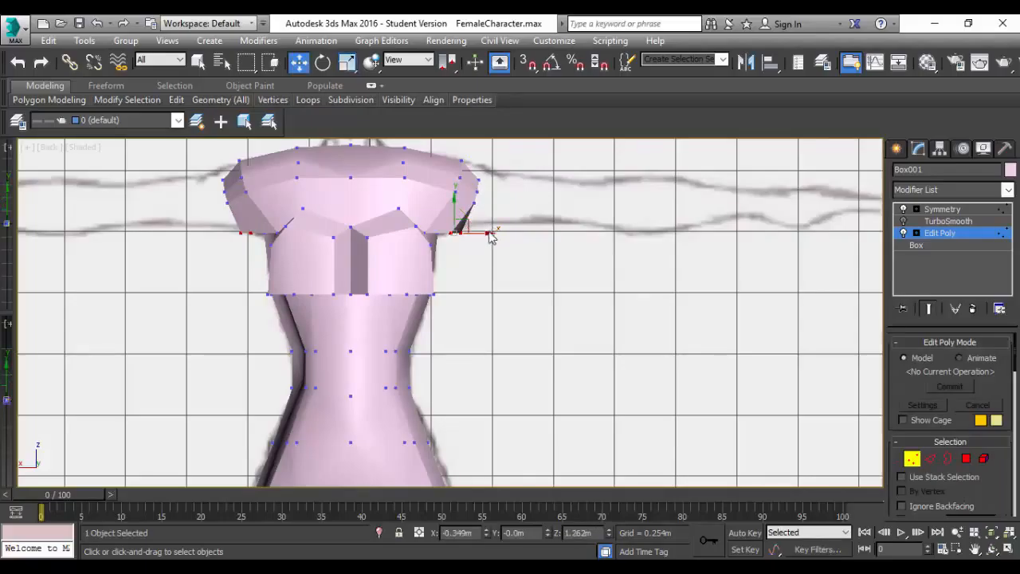
pyautogui.moveTo(490, 237); pyautogui.dragTo(482, 148)
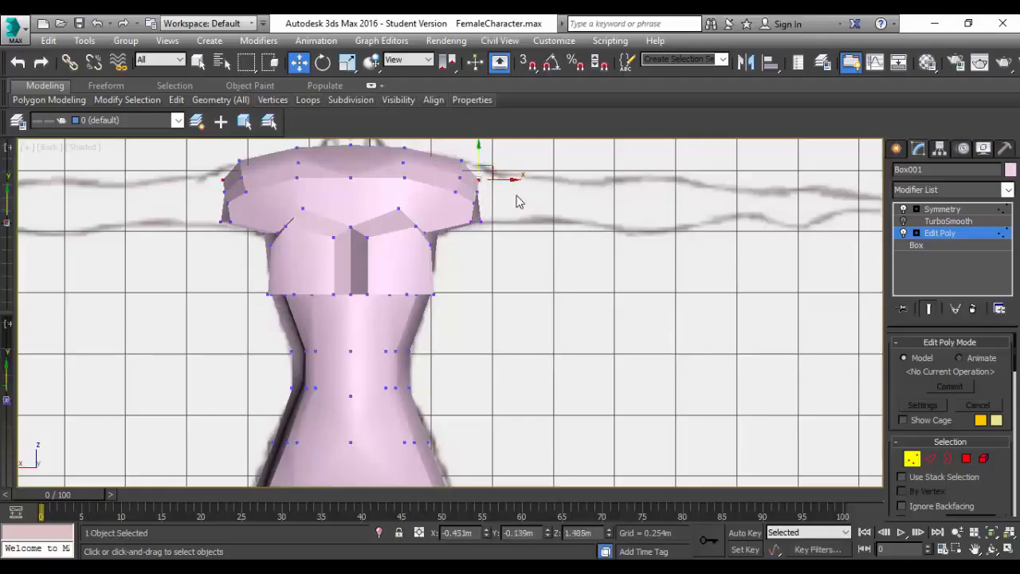
# Select the upper vertices along the shoulder opening's outer edge and move them to about X -0.458 m and Z 1.482 m.
pyautogui.click(495, 209)
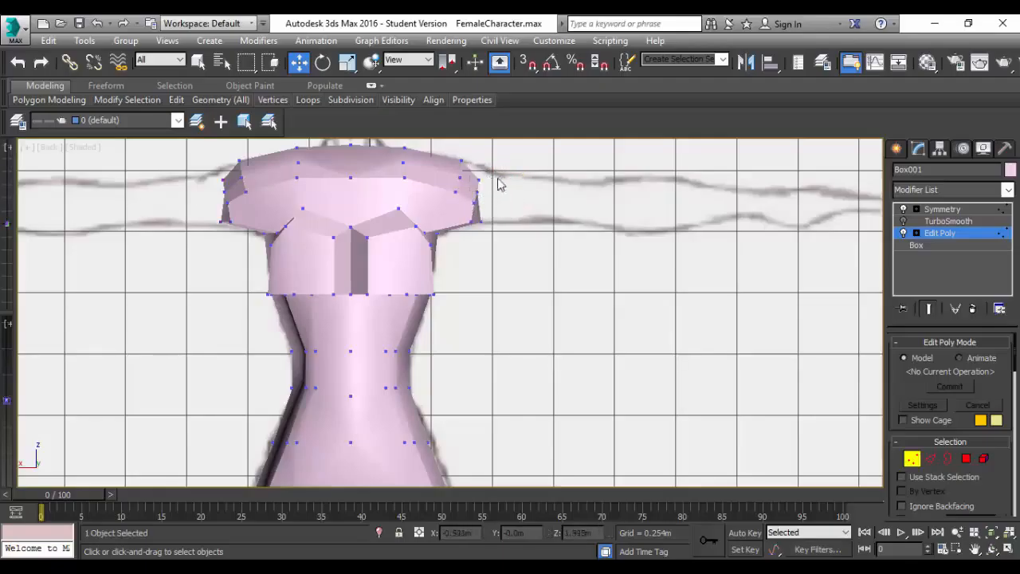
pyautogui.moveTo(493, 159); pyautogui.dragTo(475, 217)
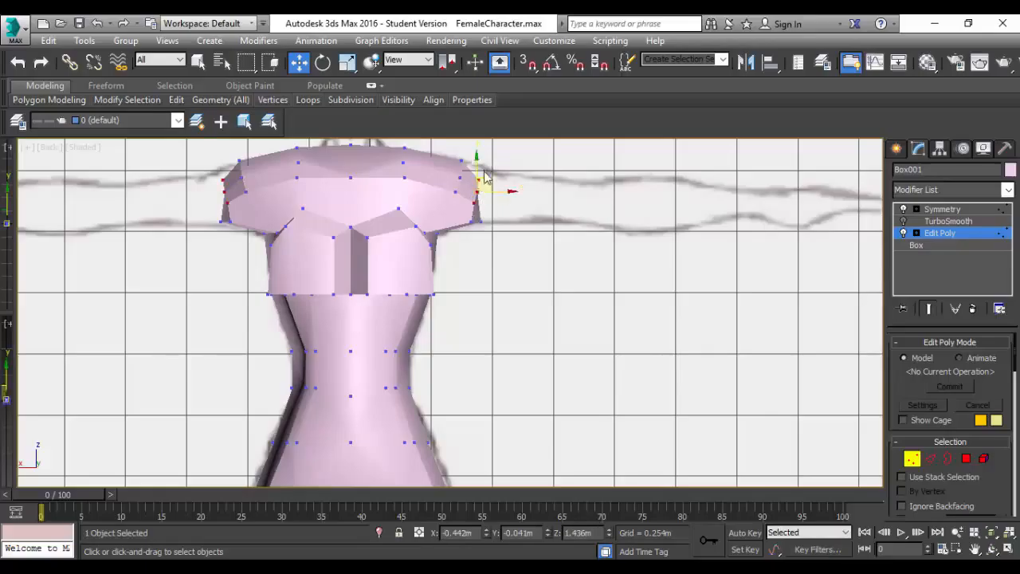
pyautogui.moveTo(474, 158); pyautogui.dragTo(476, 150)
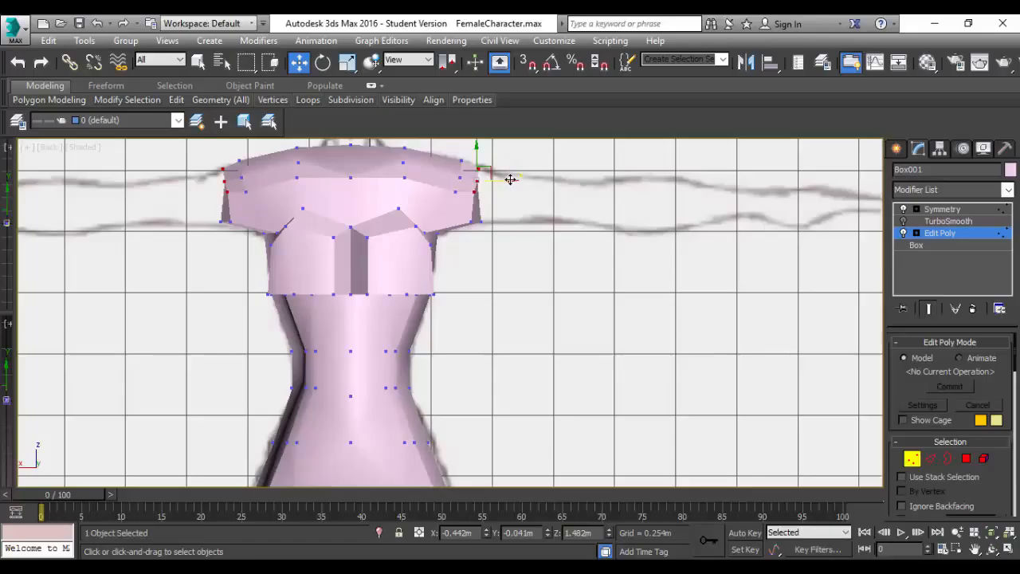
pyautogui.moveTo(511, 180); pyautogui.dragTo(515, 180)
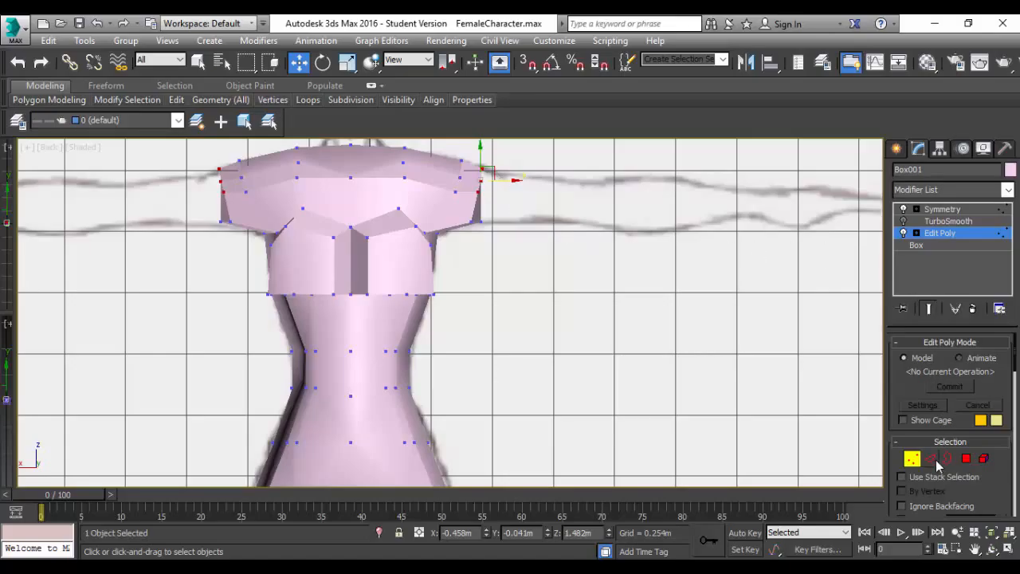
# Move the lower and upper front vertices of the arm opening backward, the upper one to about Y 0.099 m.
pyautogui.keyDown('alt'); pyautogui.moveTo(602, 302); pyautogui.dragTo(560, 306, button='middle'); pyautogui.keyUp('alt')
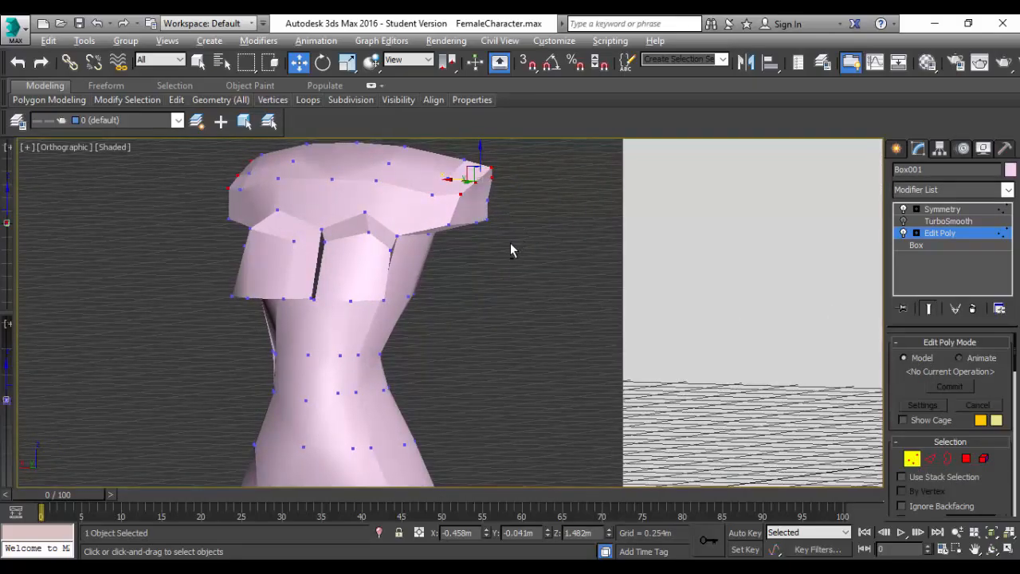
pyautogui.keyDown('alt'); pyautogui.moveTo(511, 250); pyautogui.dragTo(413, 243, button='middle'); pyautogui.keyUp('alt')
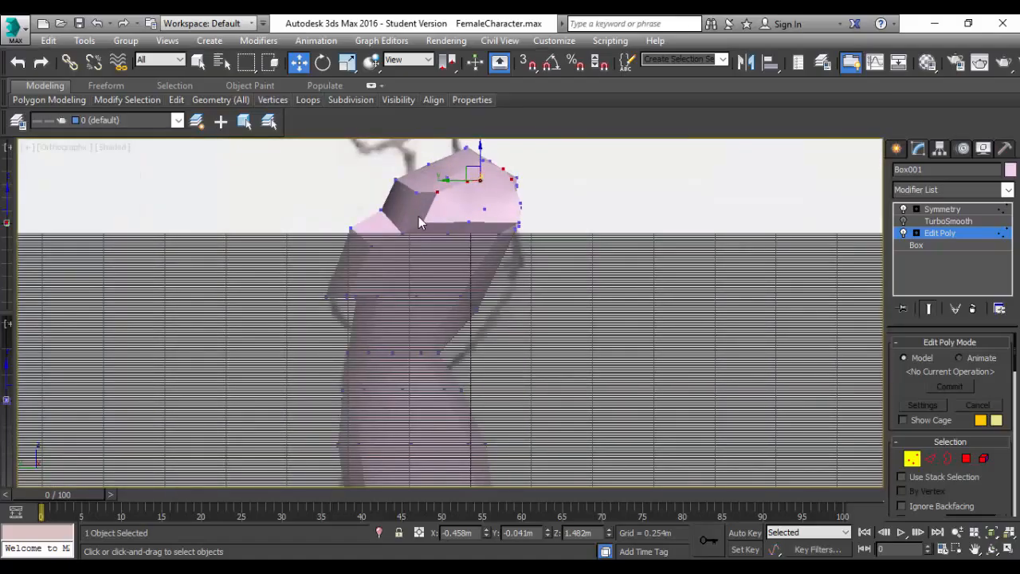
pyautogui.click(423, 220)
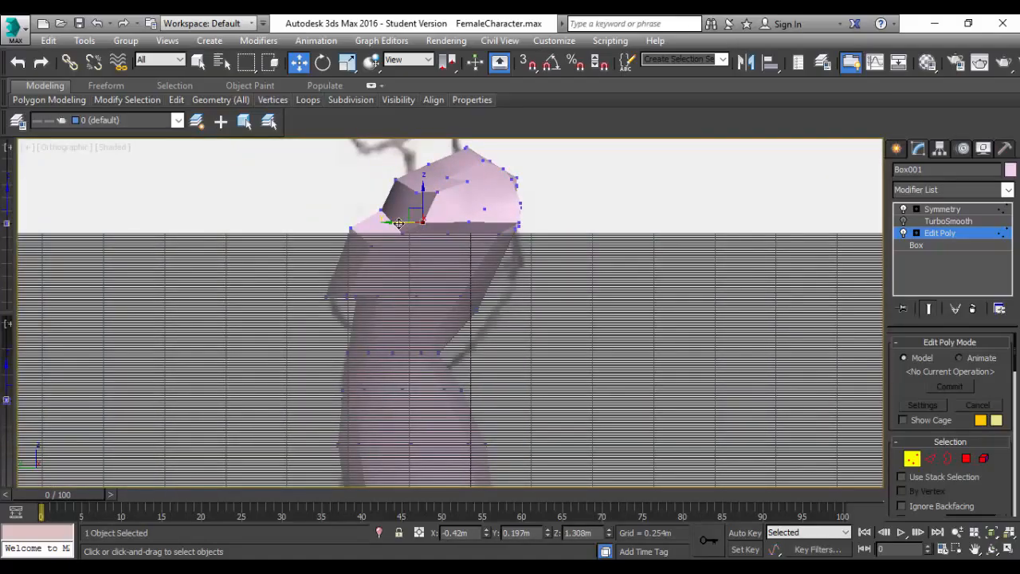
pyautogui.moveTo(398, 223); pyautogui.dragTo(420, 220)
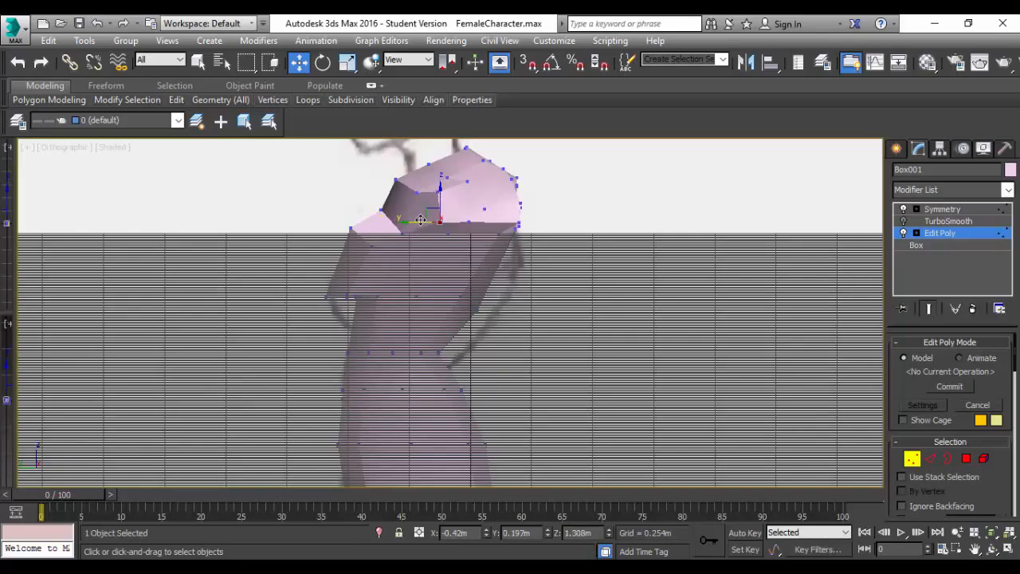
pyautogui.click(439, 192)
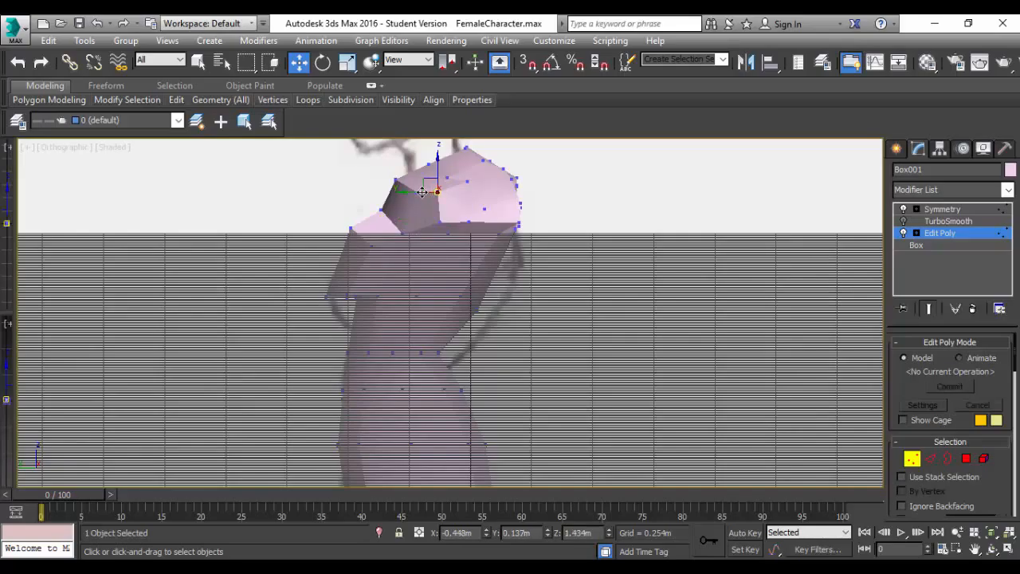
pyautogui.moveTo(416, 193); pyautogui.dragTo(434, 192)
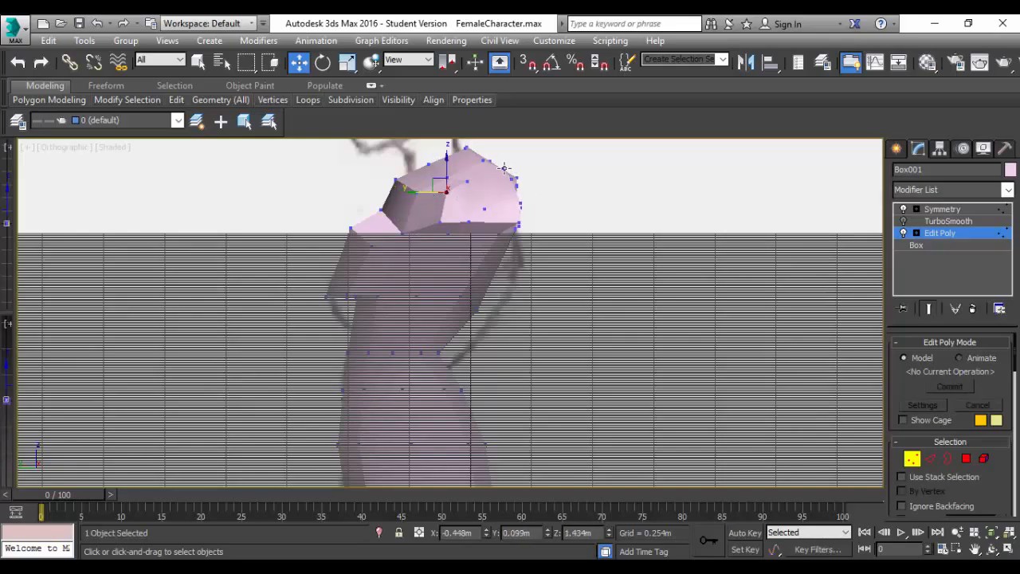
# Move the arm opening's bottom vertex to about Y 0.006 m, Z 1.267 m, and its lower rear vertices forward to Y -0.17 m.
pyautogui.click(438, 221)
pyautogui.moveTo(411, 221); pyautogui.dragTo(467, 204)
pyautogui.scroll(5, 532, 230)
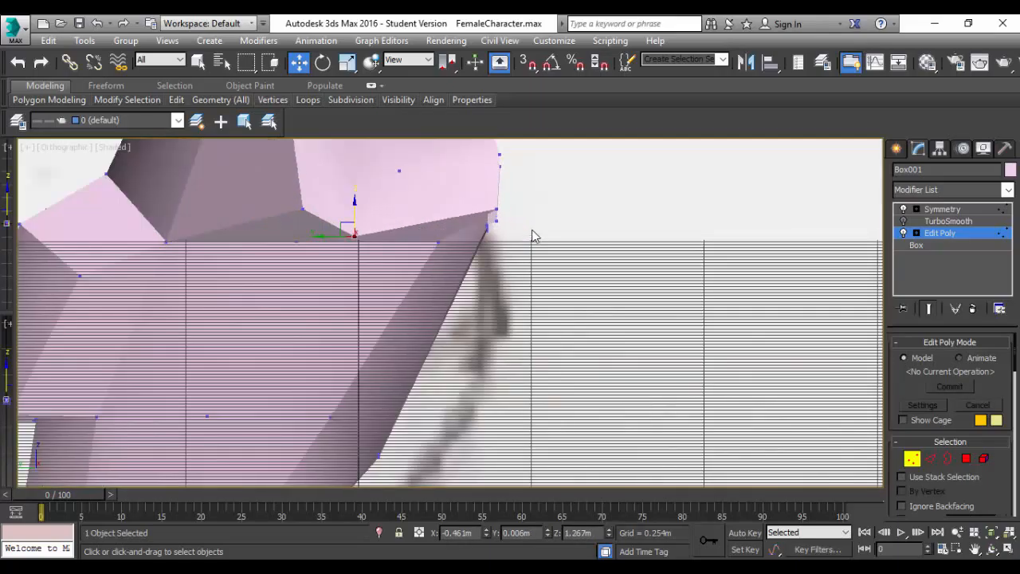
pyautogui.click(498, 209)
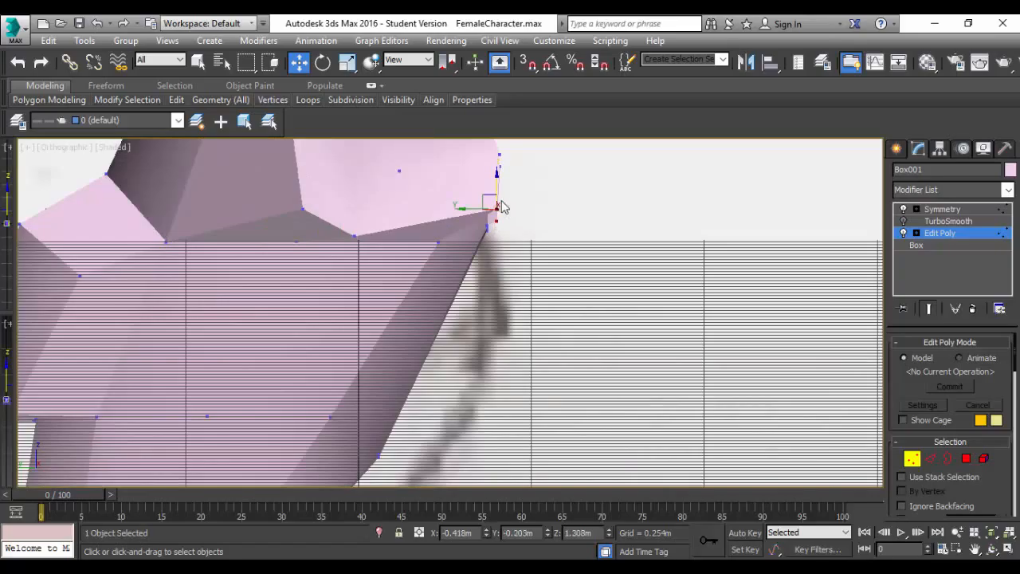
pyautogui.moveTo(461, 209); pyautogui.dragTo(437, 210)
pyautogui.moveTo(510, 231); pyautogui.dragTo(499, 332, button='middle')
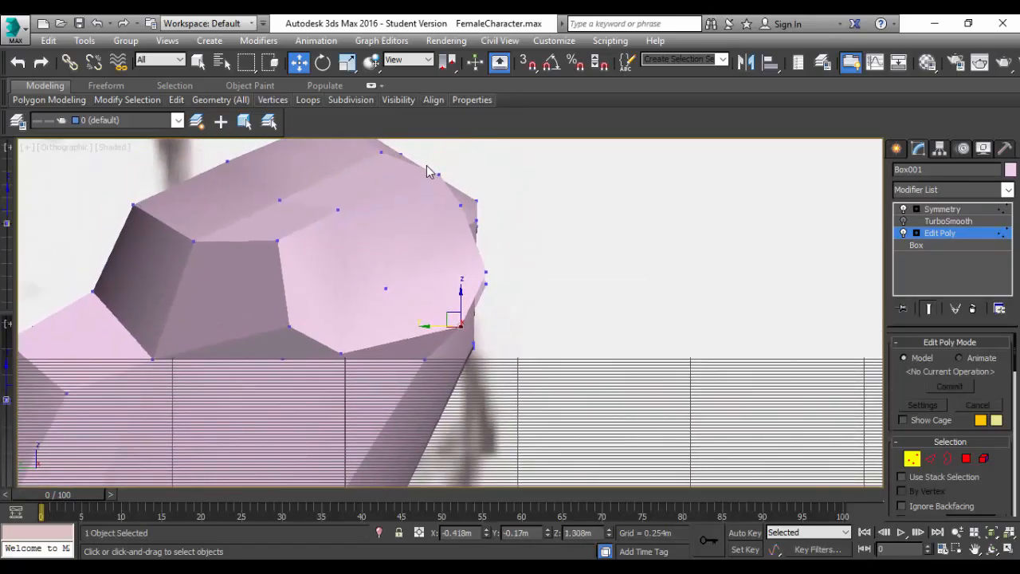
# Select the upper rear vertices of the arm opening and move them to about Y -0.122 m and Z 1.479 m.
pyautogui.moveTo(451, 192); pyautogui.dragTo(451, 191)
pyautogui.moveTo(437, 153); pyautogui.dragTo(424, 165)
pyautogui.moveTo(468, 224); pyautogui.dragTo(468, 224)
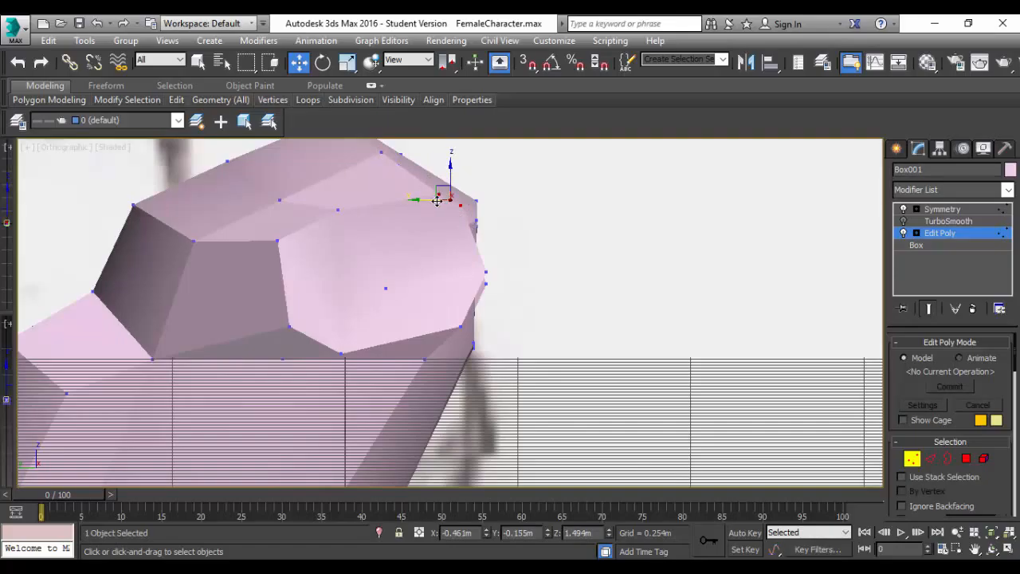
pyautogui.moveTo(418, 202); pyautogui.dragTo(408, 201)
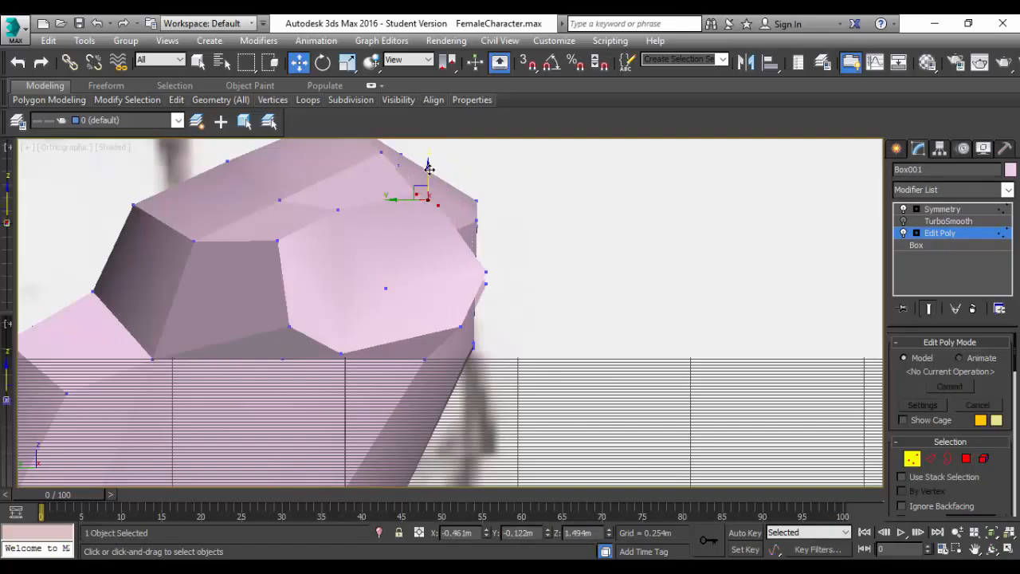
pyautogui.moveTo(429, 168); pyautogui.dragTo(428, 178)
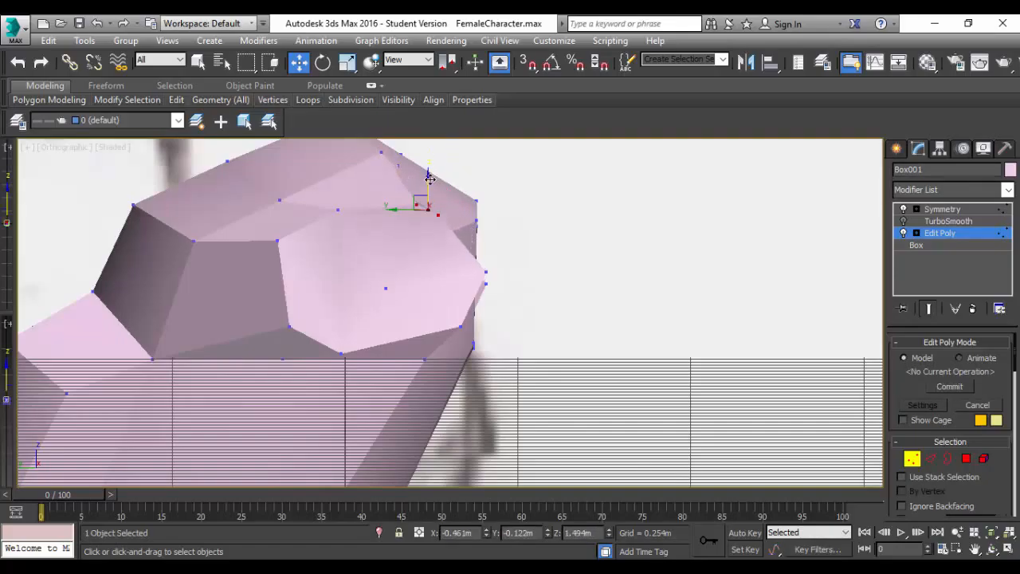
# Move the arm opening's middle rear vertex forward to about Y -0.184 m and its upper front vertex back to about Y 0.081 m.
pyautogui.click(485, 272)
pyautogui.moveTo(456, 272); pyautogui.dragTo(434, 275)
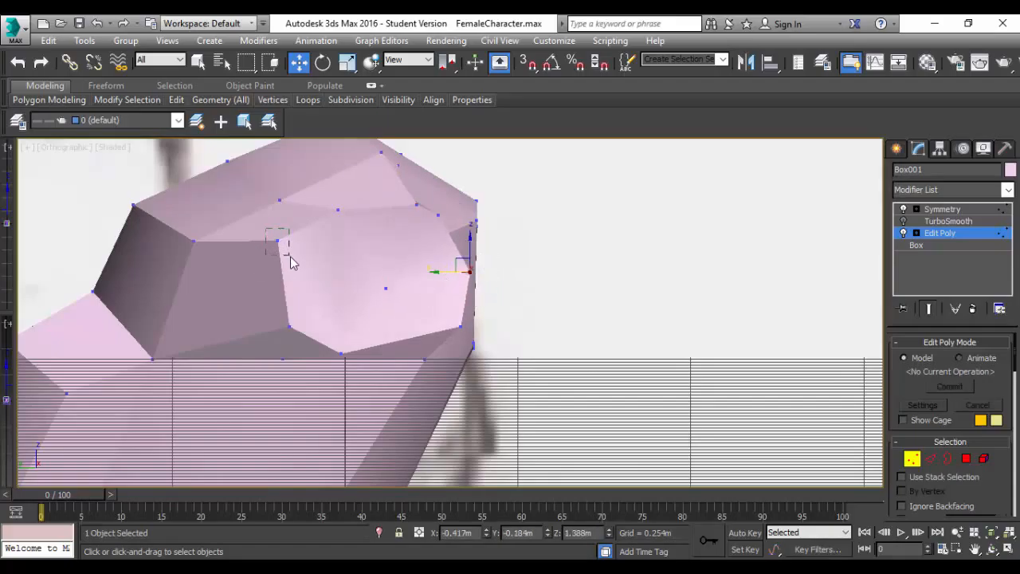
pyautogui.click(277, 239)
pyautogui.moveTo(246, 236); pyautogui.dragTo(263, 241)
# Turn on the TurboSmooth preview and compare the smoothed torso and shoulders with the reference in the Back view.
pyautogui.scroll(-3, 467, 317)
pyautogui.keyDown('alt'); pyautogui.moveTo(481, 335); pyautogui.dragTo(611, 346, button='middle'); pyautogui.keyUp('alt')
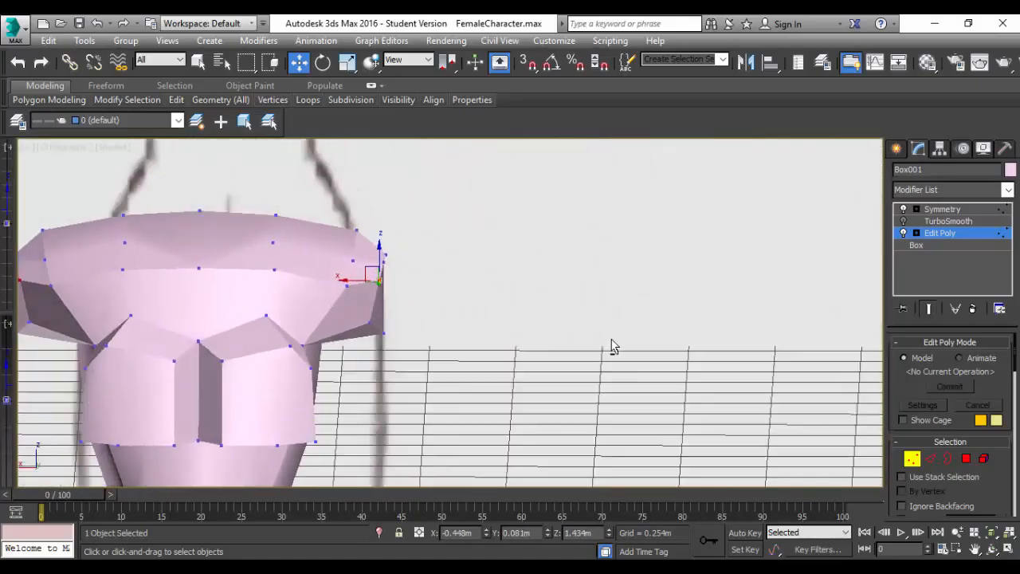
pyautogui.scroll(-3, 435, 319)
pyautogui.moveTo(436, 319); pyautogui.dragTo(496, 291, button='middle')
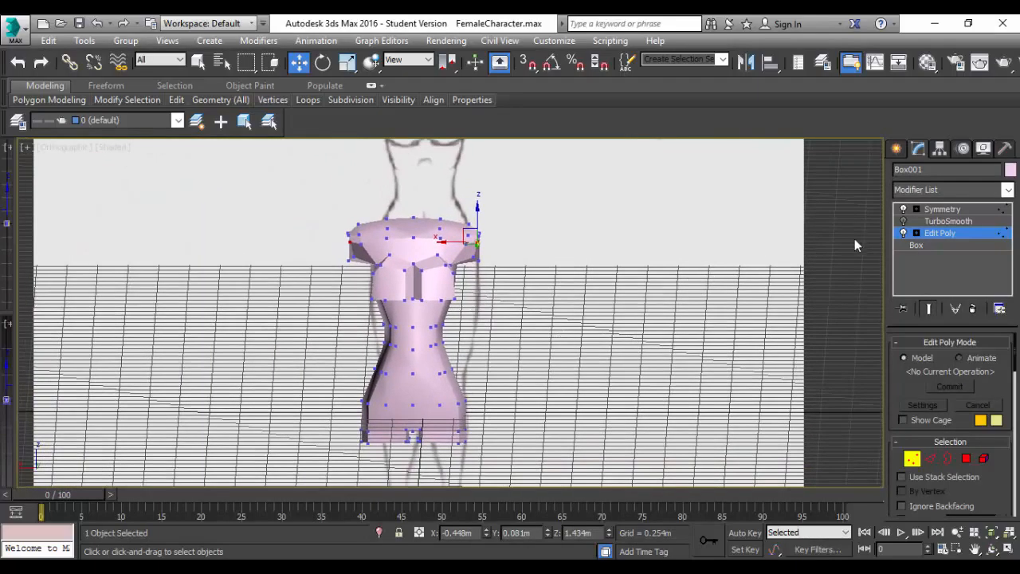
pyautogui.click(904, 223)
pyautogui.scroll(6, 441, 291)
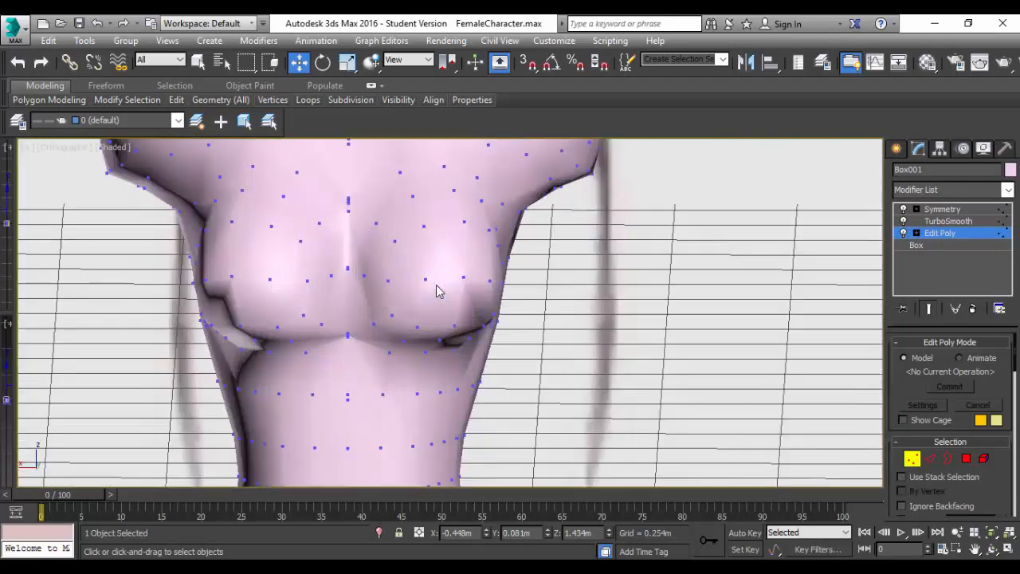
pyautogui.scroll(-3, 439, 291)
pyautogui.keyDown('alt'); pyautogui.moveTo(494, 285); pyautogui.dragTo(514, 268, button='middle'); pyautogui.keyUp('alt')
pyautogui.click(73, 150)
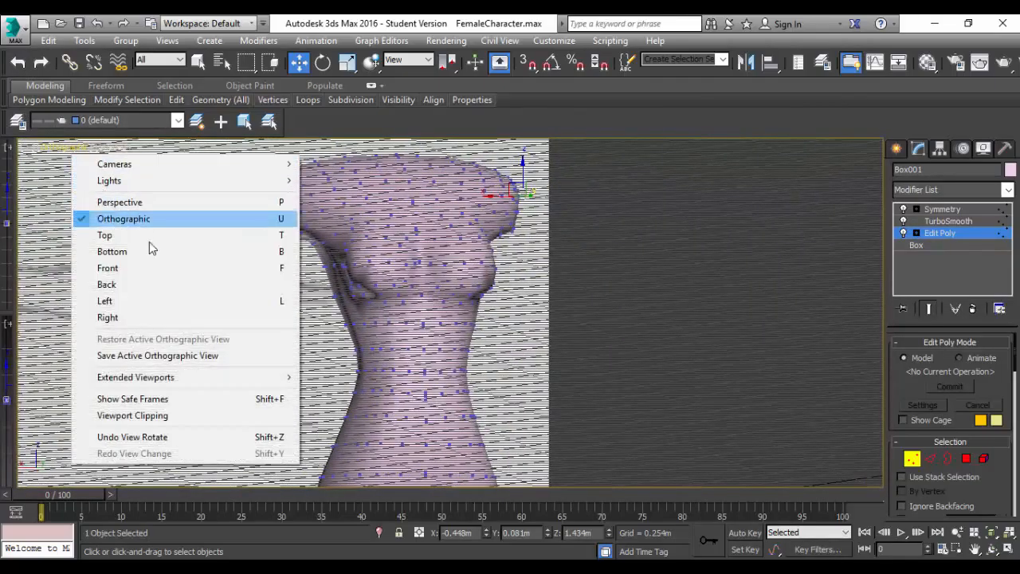
pyautogui.click(139, 286)
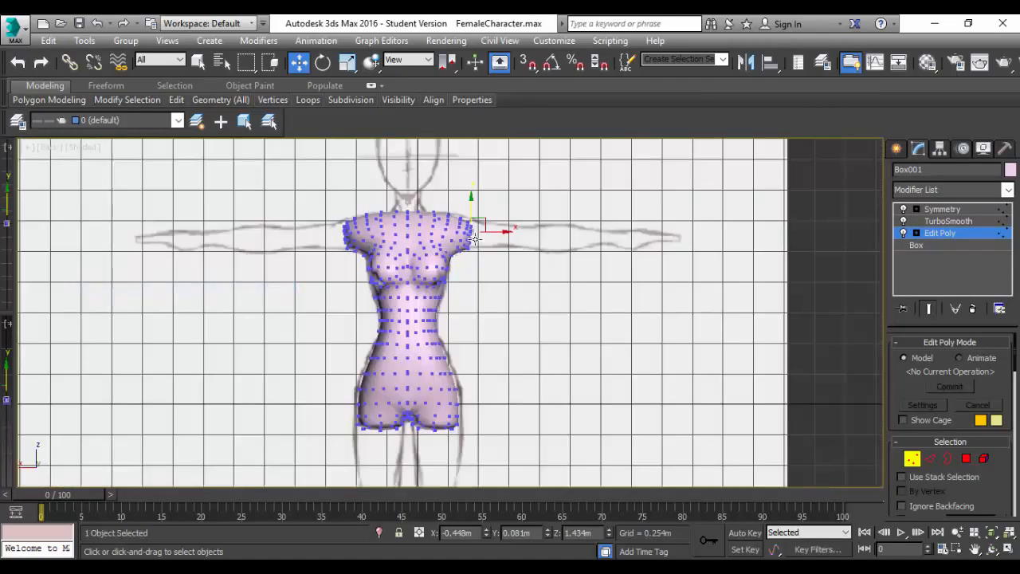
pyautogui.scroll(4, 475, 237)
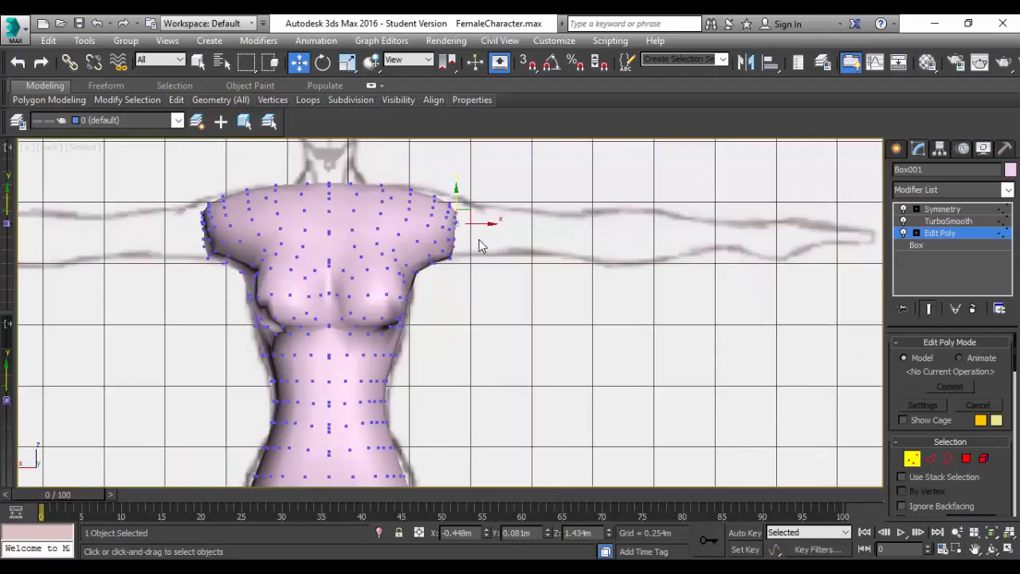
# Turn off the TurboSmooth preview and extrude the arm-opening polygons outward in the Back view to form the upper arm.
pyautogui.click(904, 221)
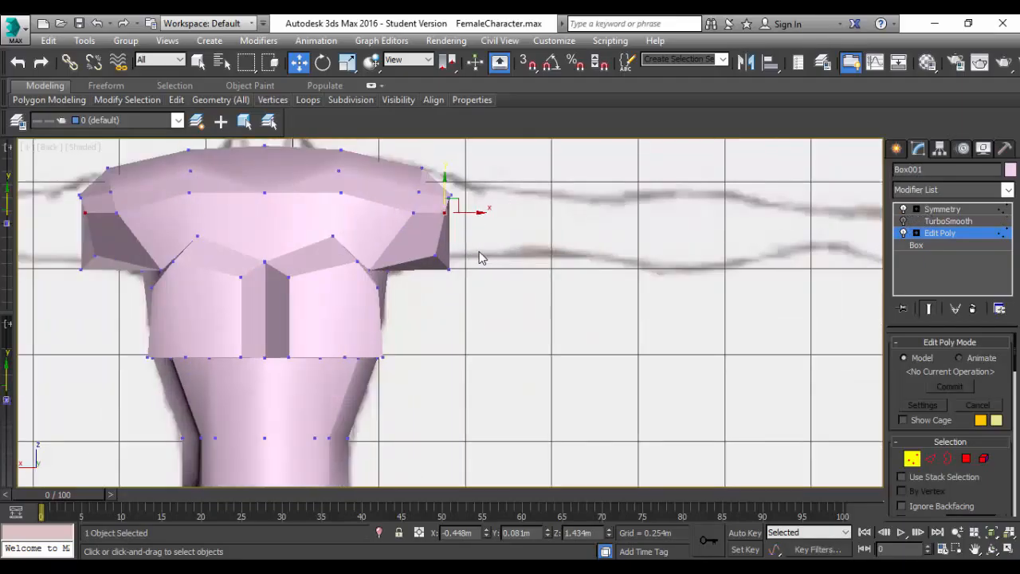
pyautogui.keyDown('alt'); pyautogui.moveTo(479, 255); pyautogui.dragTo(443, 264, button='middle'); pyautogui.keyUp('alt')
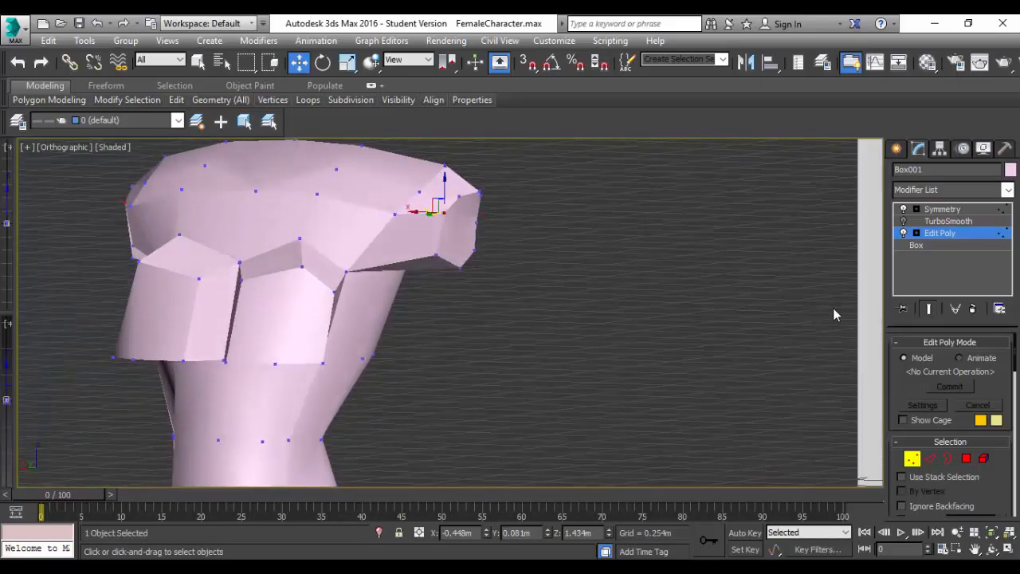
pyautogui.click(968, 459)
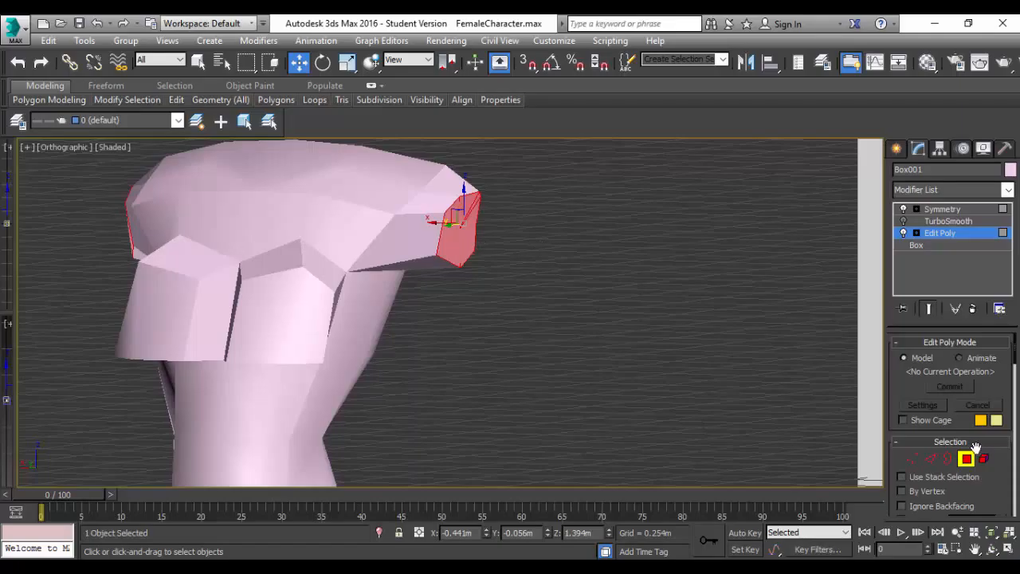
pyautogui.scroll(-8, 945, 459)
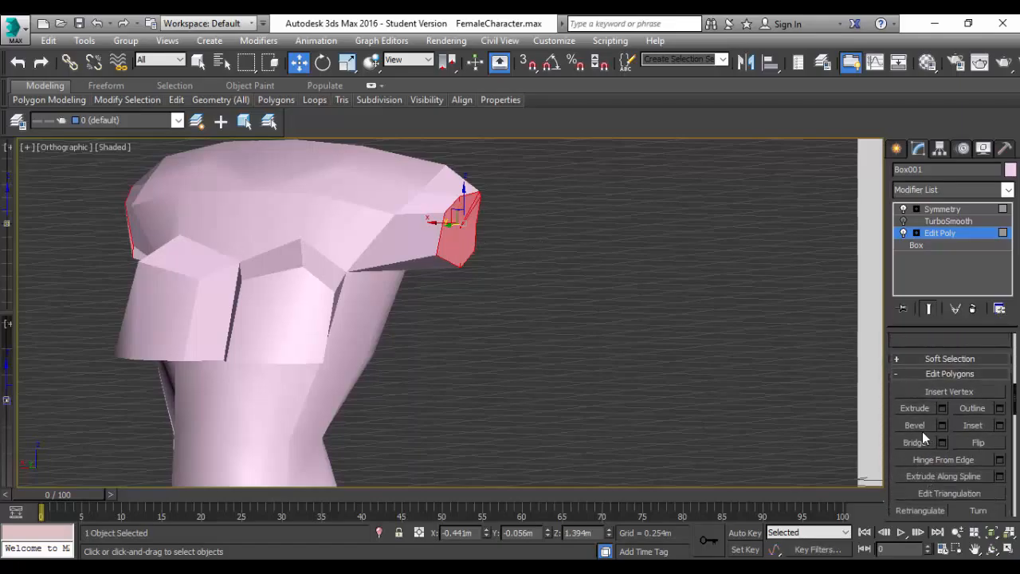
pyautogui.click(917, 411)
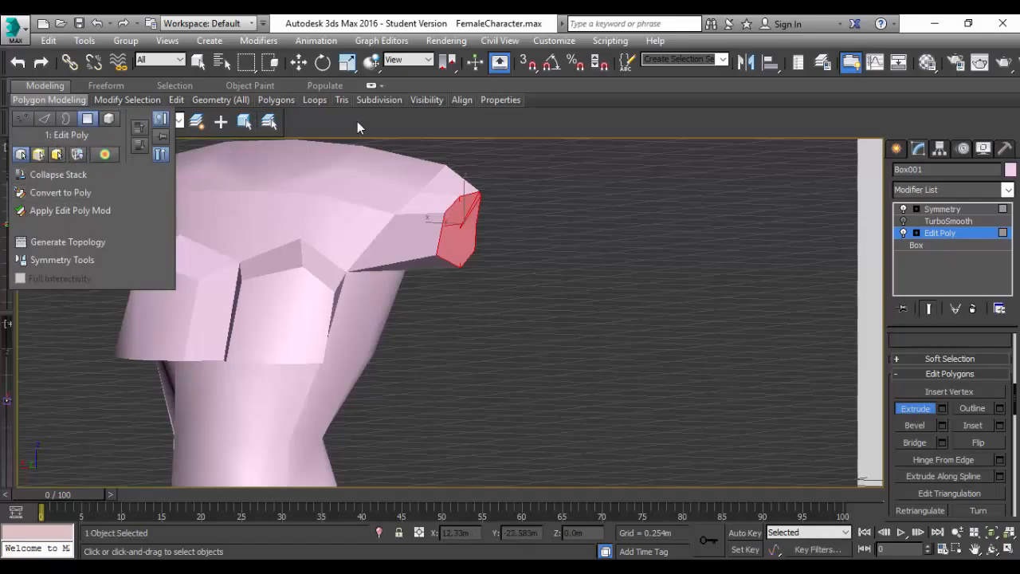
pyautogui.click(55, 147)
pyautogui.click(93, 284)
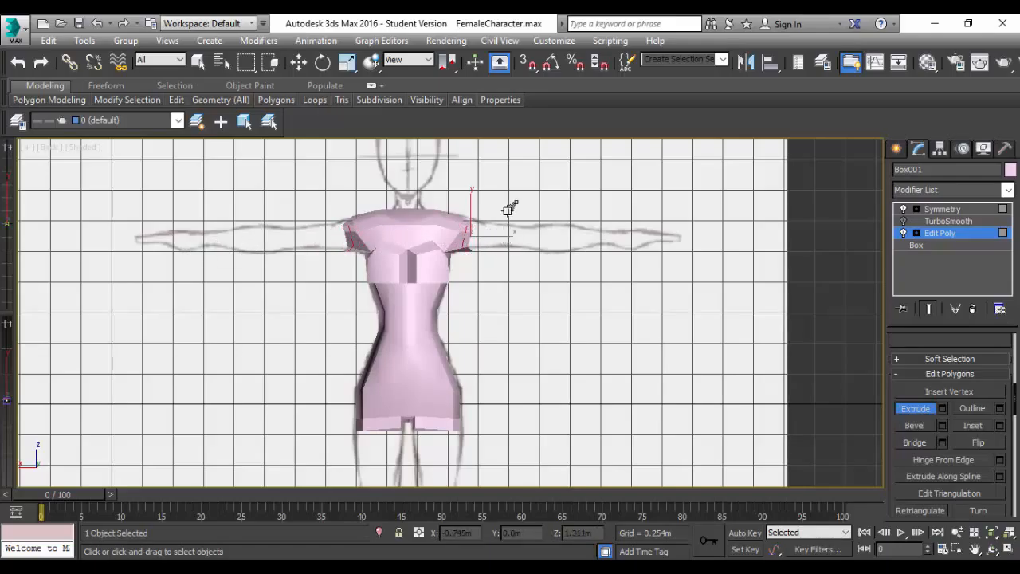
pyautogui.moveTo(510, 209); pyautogui.dragTo(497, 187)
# Scale the upper arm's end polygons down slightly and raise them to about Z 1.37 m to follow the reference arm.
pyautogui.press('r')
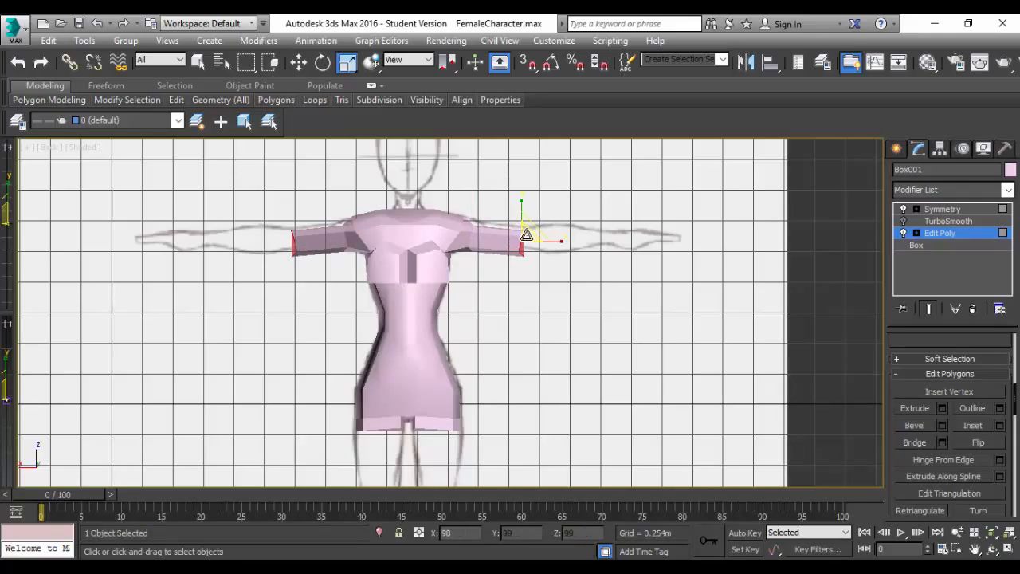
pyautogui.moveTo(530, 238); pyautogui.dragTo(531, 244)
pyautogui.press('w')
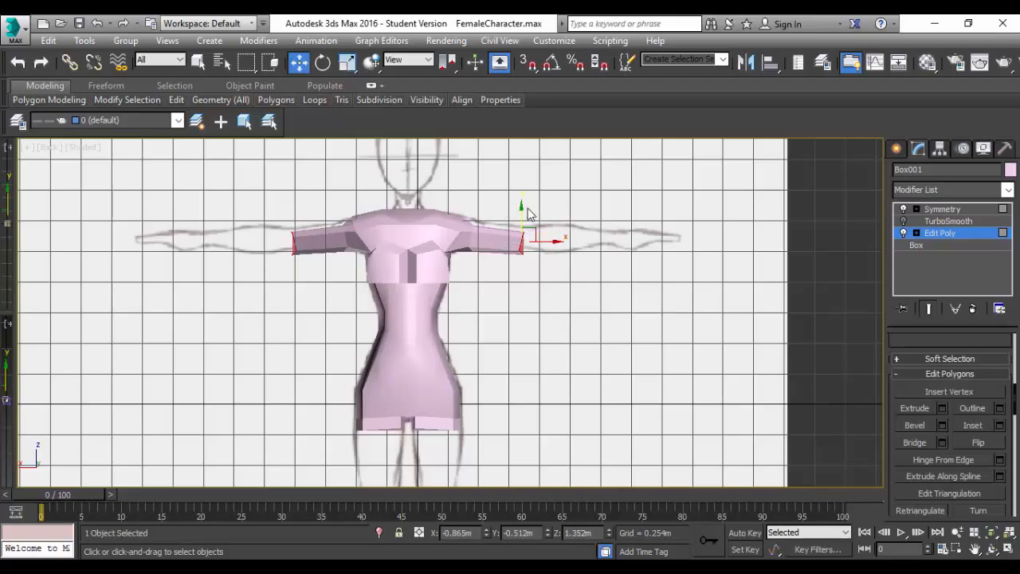
pyautogui.moveTo(522, 209); pyautogui.dragTo(534, 208)
pyautogui.scroll(5, 526, 214)
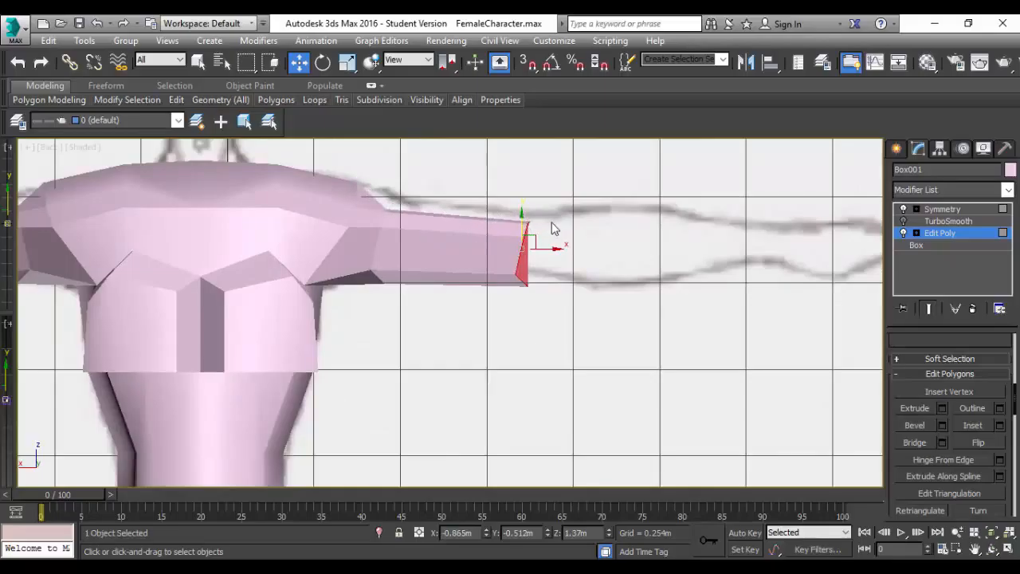
pyautogui.press('r')
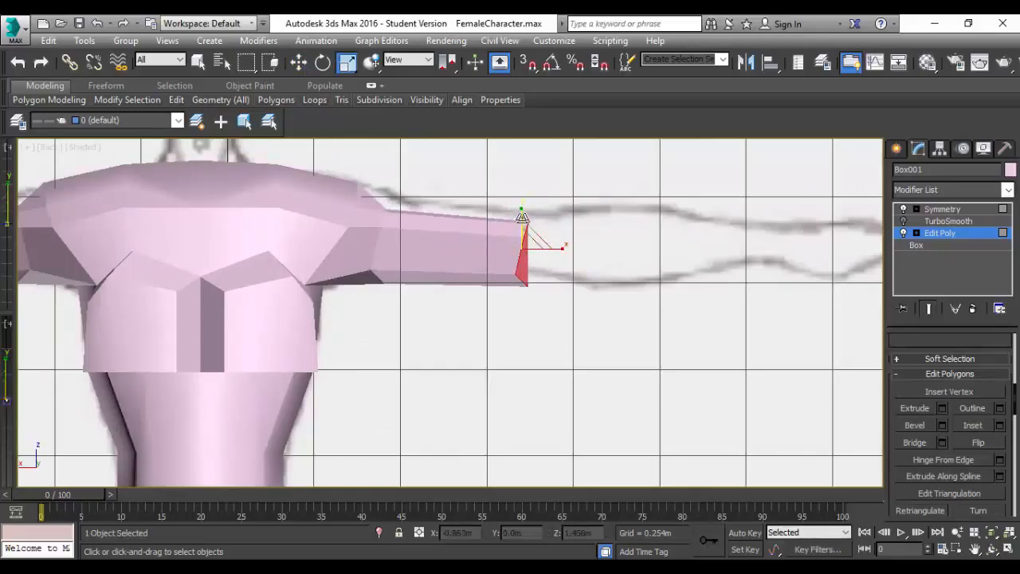
pyautogui.moveTo(532, 239); pyautogui.dragTo(530, 240)
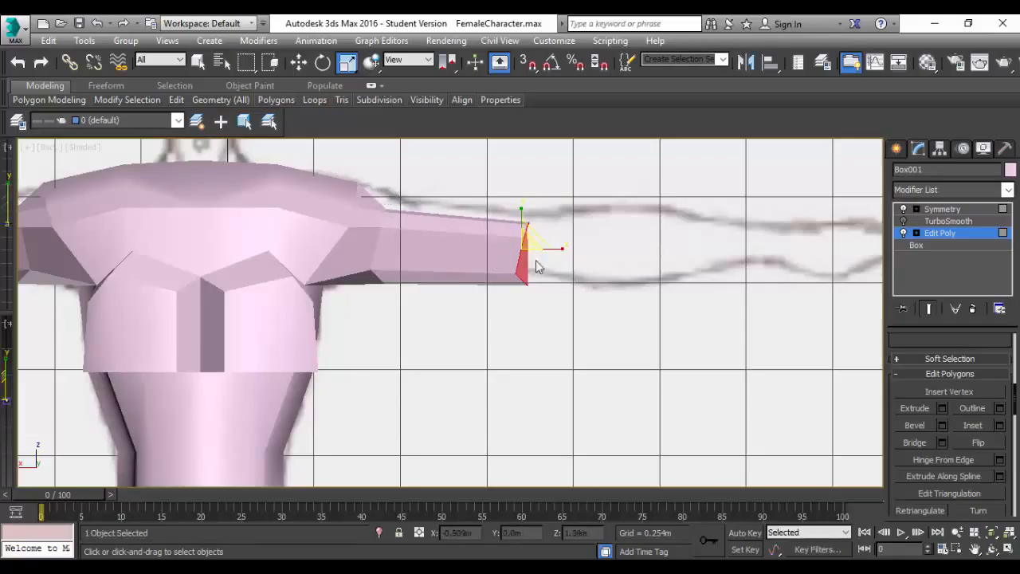
# Extrude the arm's end polygons by a short segment toward the elbow and scale them down slightly.
pyautogui.click(915, 408)
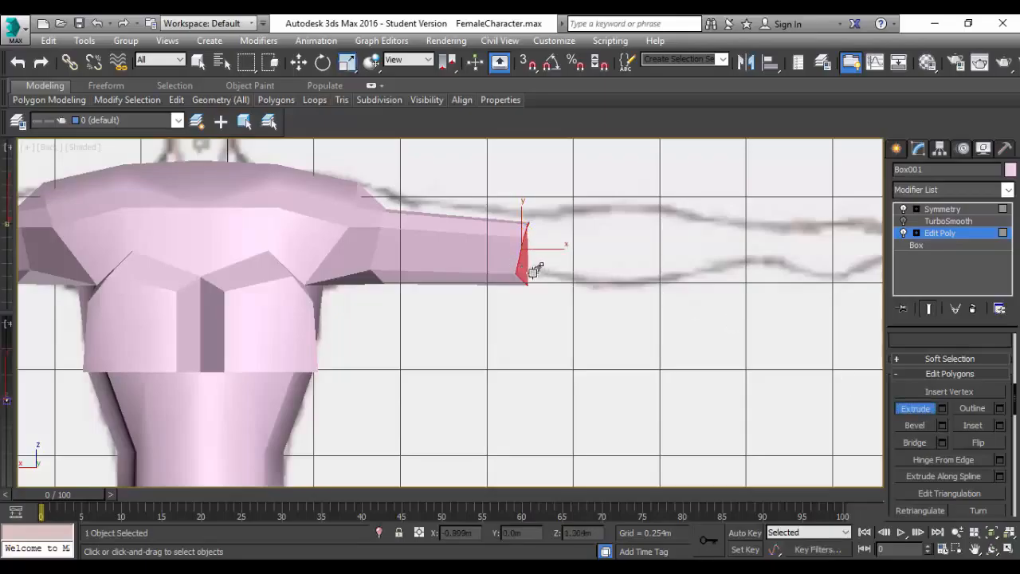
pyautogui.moveTo(537, 266)
pyautogui.mouseDown()
pyautogui.moveTo(530, 239)
pyautogui.moveTo(536, 251)
pyautogui.mouseUp()
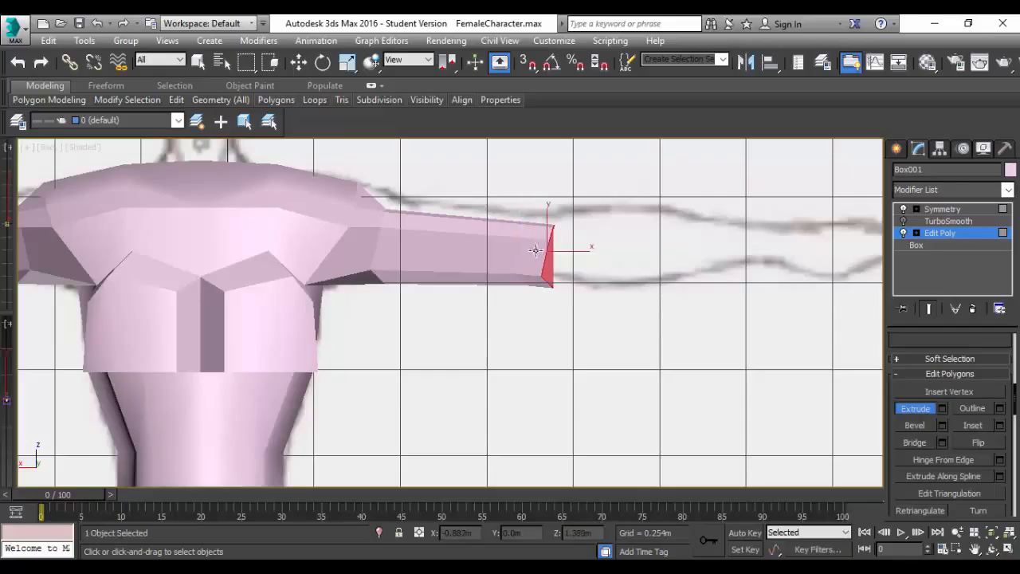
pyautogui.press('r')
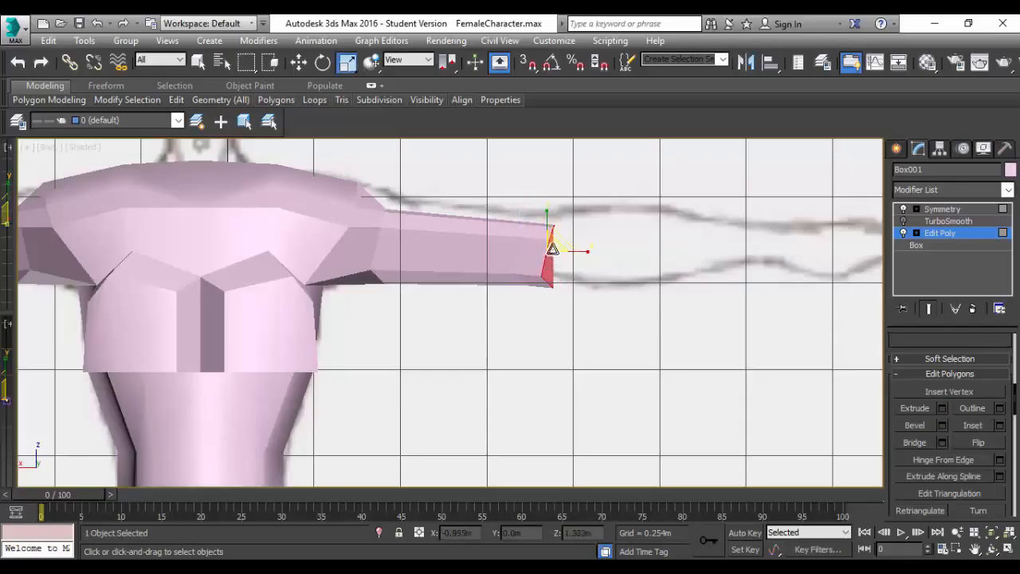
pyautogui.moveTo(552, 242); pyautogui.dragTo(556, 249)
# Extrude another short segment past the elbow and scale its end polygons up toward the reference forearm's width.
pyautogui.click(914, 408)
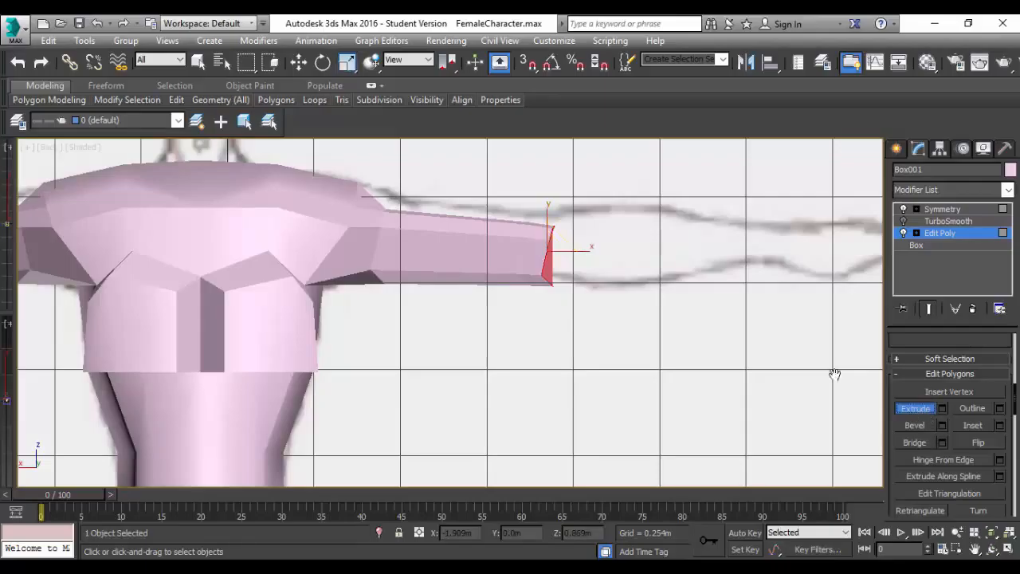
pyautogui.moveTo(550, 271); pyautogui.dragTo(592, 220)
pyautogui.press('r')
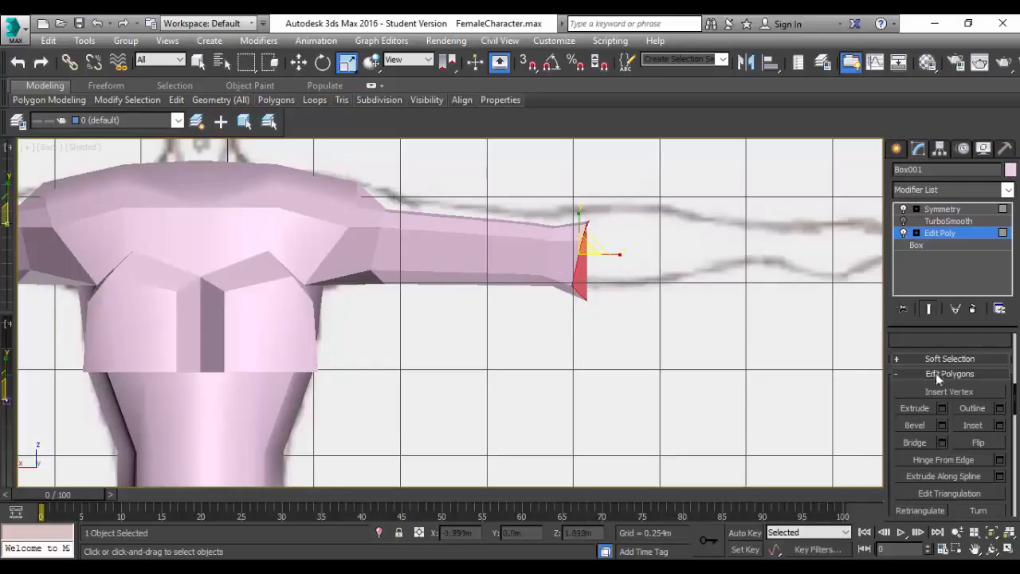
# Select all the extruded arm's vertices in the Back view and raise them to about Z 1.4 m to align with the reference arm.
pyautogui.scroll(3, 942, 413)
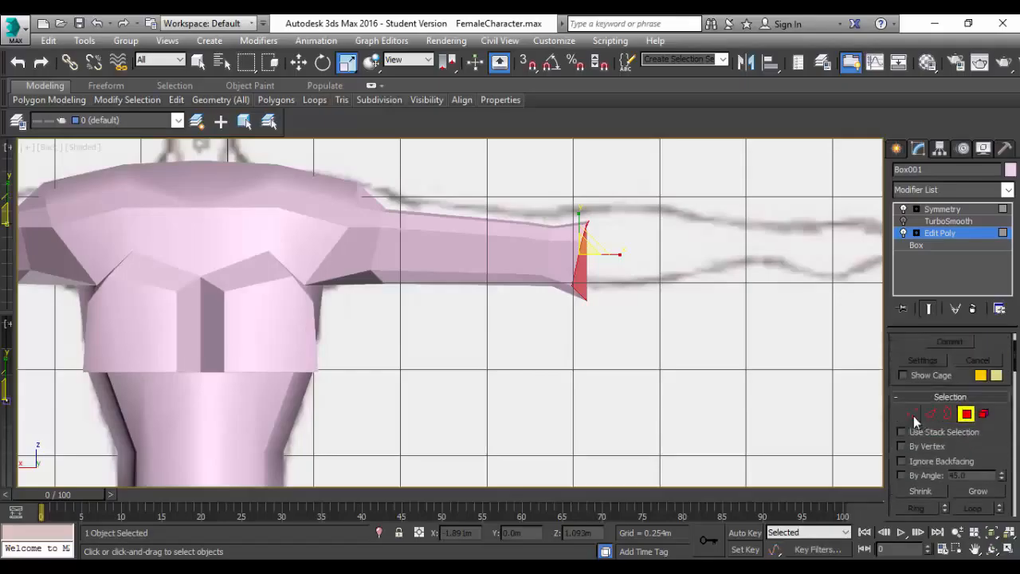
pyautogui.click(913, 414)
pyautogui.moveTo(610, 192); pyautogui.dragTo(371, 363)
pyautogui.moveTo(367, 363); pyautogui.dragTo(368, 360)
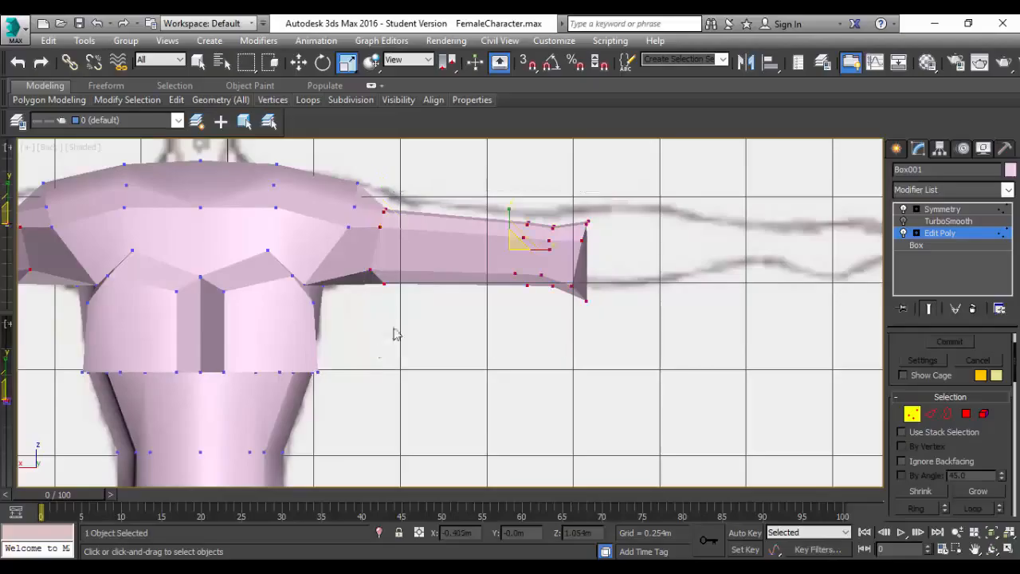
pyautogui.press('w')
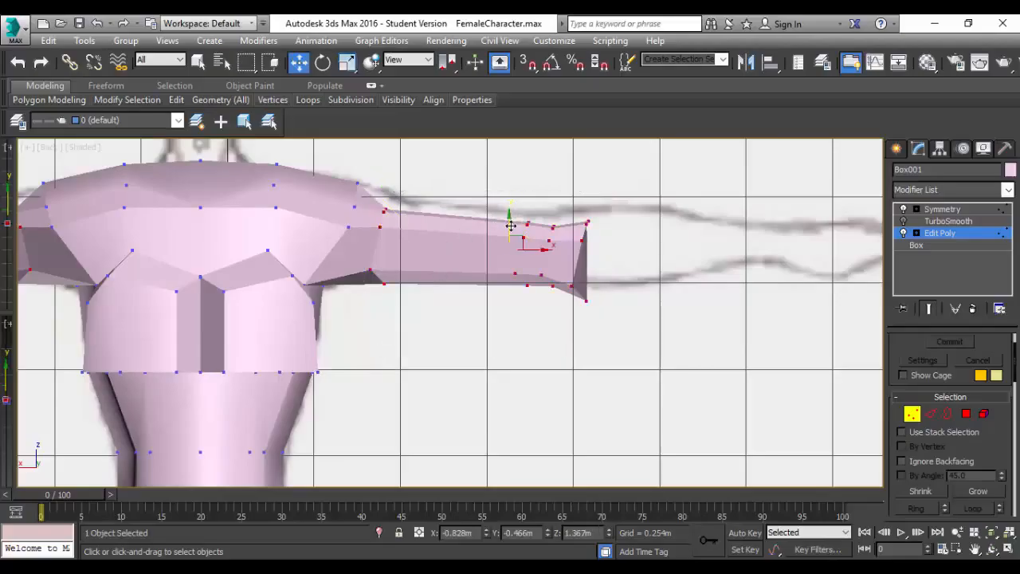
pyautogui.moveTo(509, 220); pyautogui.dragTo(528, 210)
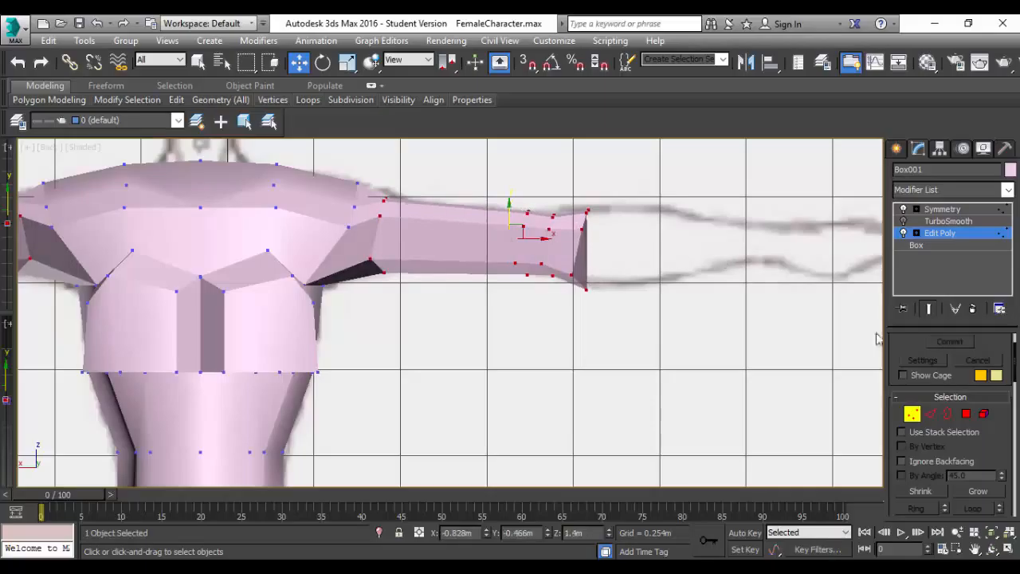
# Extrude the four polygons at the arm's end outward to form the first forearm segment.
pyautogui.click(965, 414)
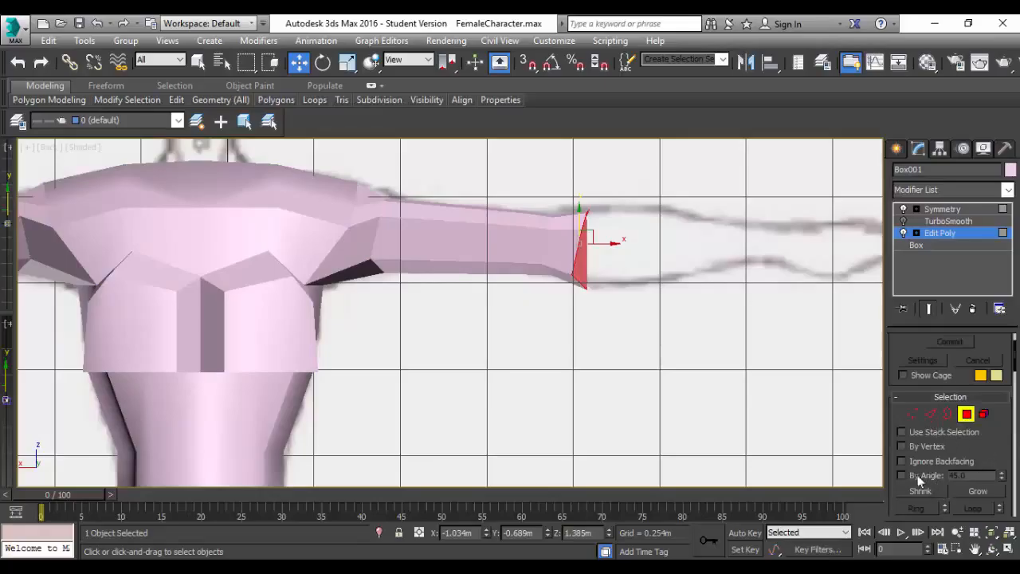
pyautogui.scroll(-5, 917, 470)
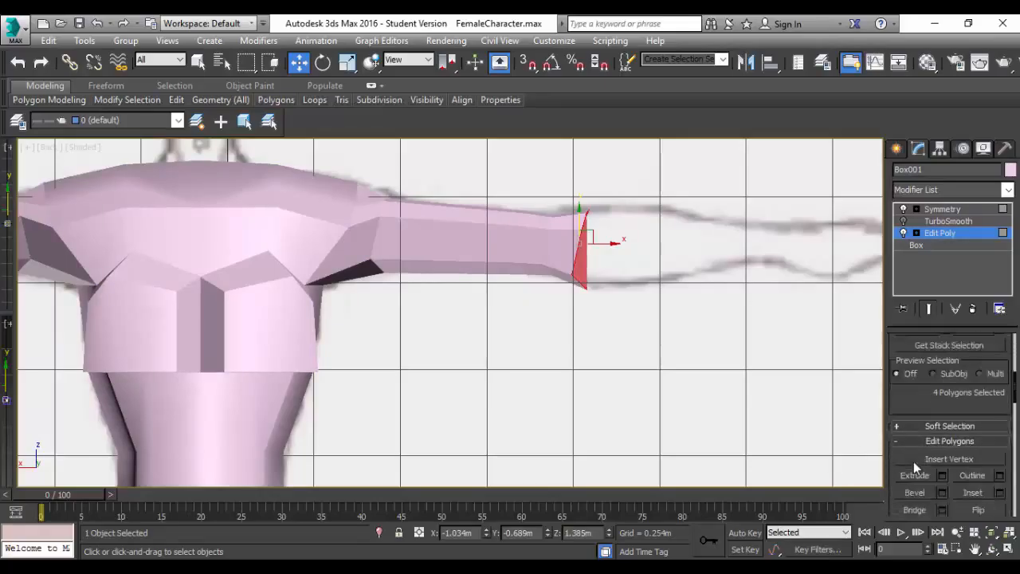
pyautogui.scroll(-2, 913, 462)
pyautogui.click(915, 431)
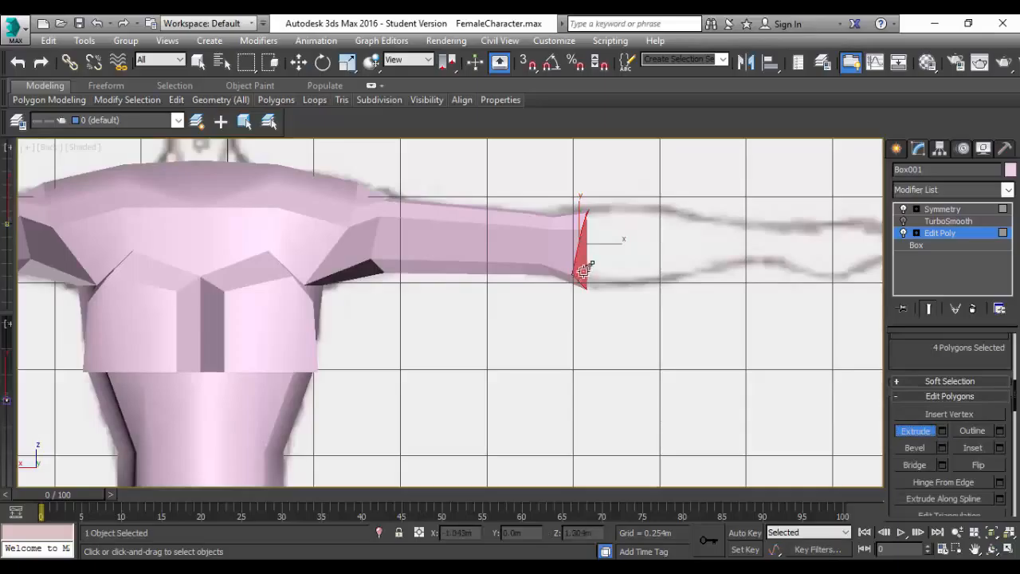
pyautogui.moveTo(592, 241); pyautogui.dragTo(596, 186)
# Raise the new forearm segment's end polygons slightly and scale them down a little to match the reference outline.
pyautogui.press('w')
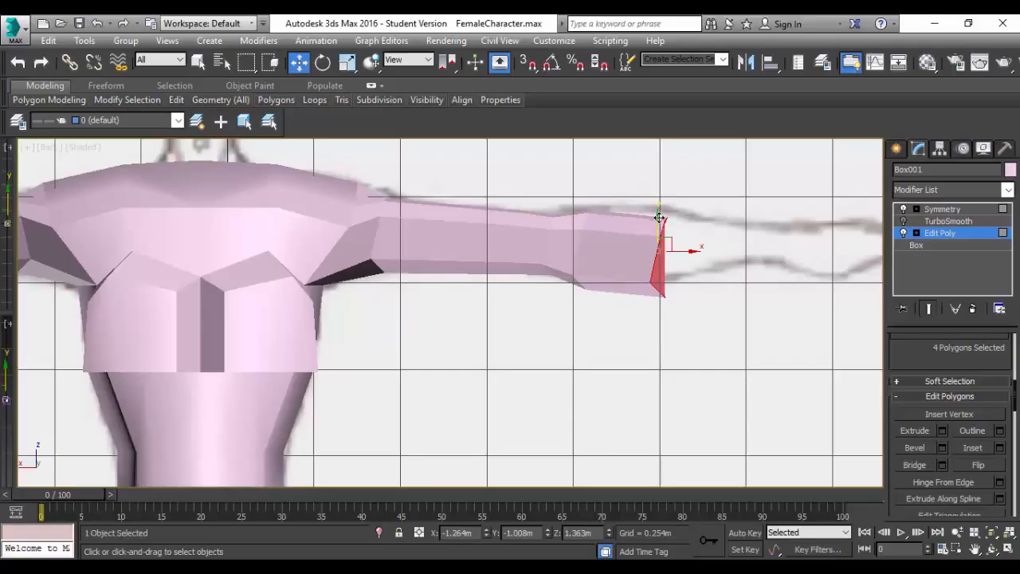
pyautogui.moveTo(659, 217); pyautogui.dragTo(682, 276)
pyautogui.press('r')
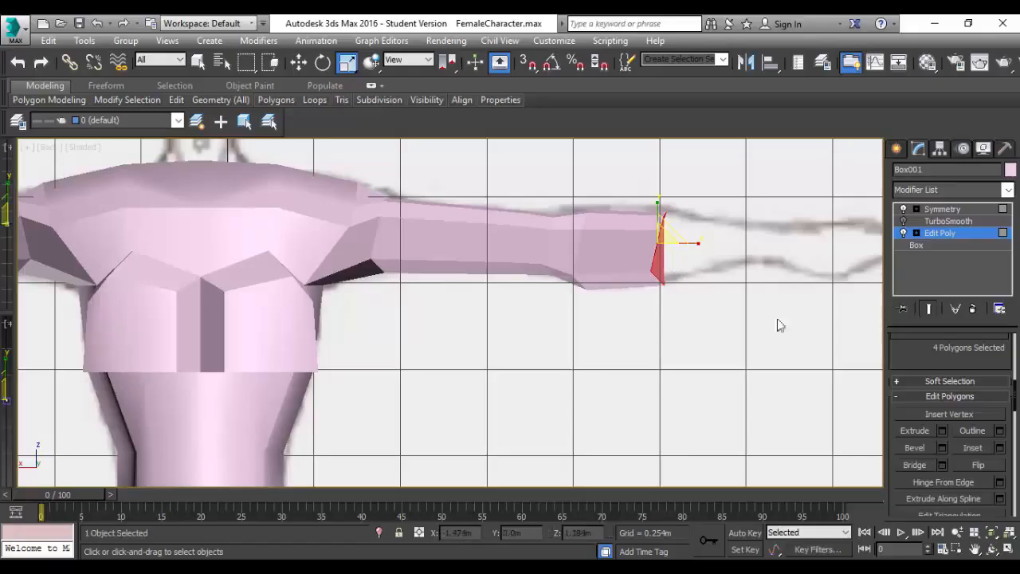
# Extrude the forearm's end polygons out to the wrist and scale them down to the reference wrist's width.
pyautogui.click(917, 431)
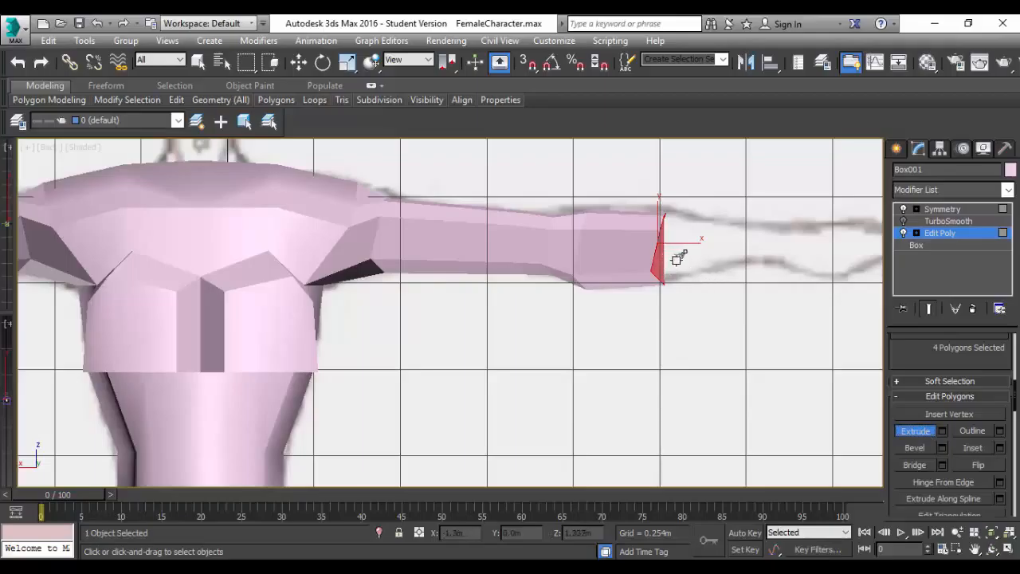
pyautogui.moveTo(672, 256); pyautogui.dragTo(665, 143)
pyautogui.press('r')
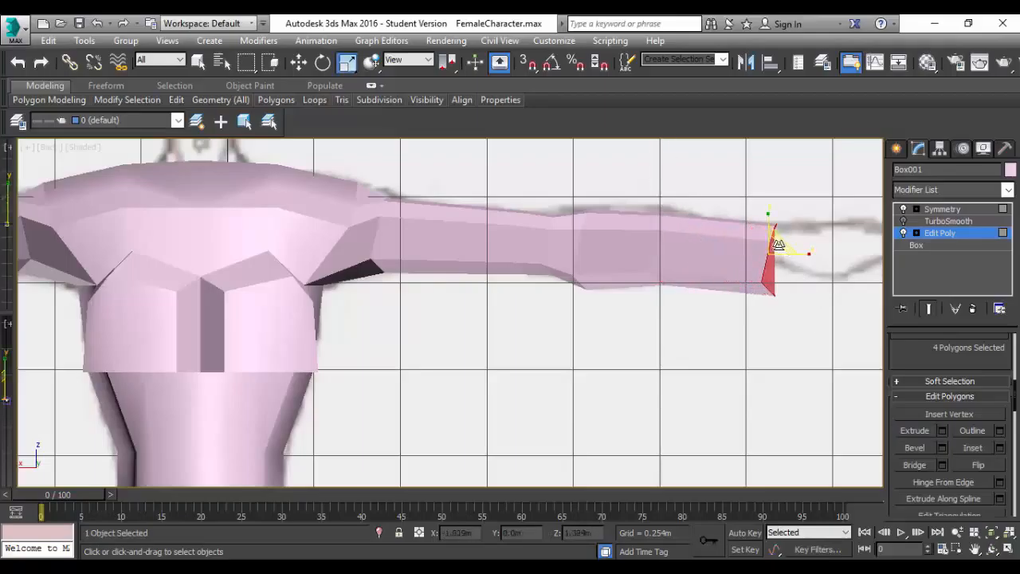
pyautogui.moveTo(774, 239); pyautogui.dragTo(638, 260)
# Raise the wrist polygons to about Z 1.395 m and extrude them by a short segment.
pyautogui.press('w')
pyautogui.moveTo(769, 226); pyautogui.dragTo(770, 214)
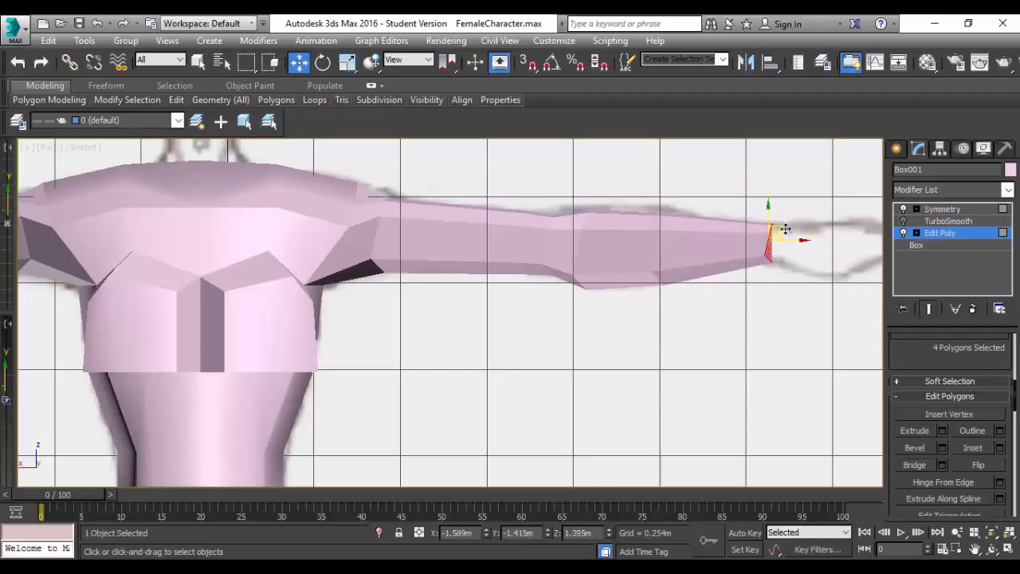
pyautogui.click(916, 431)
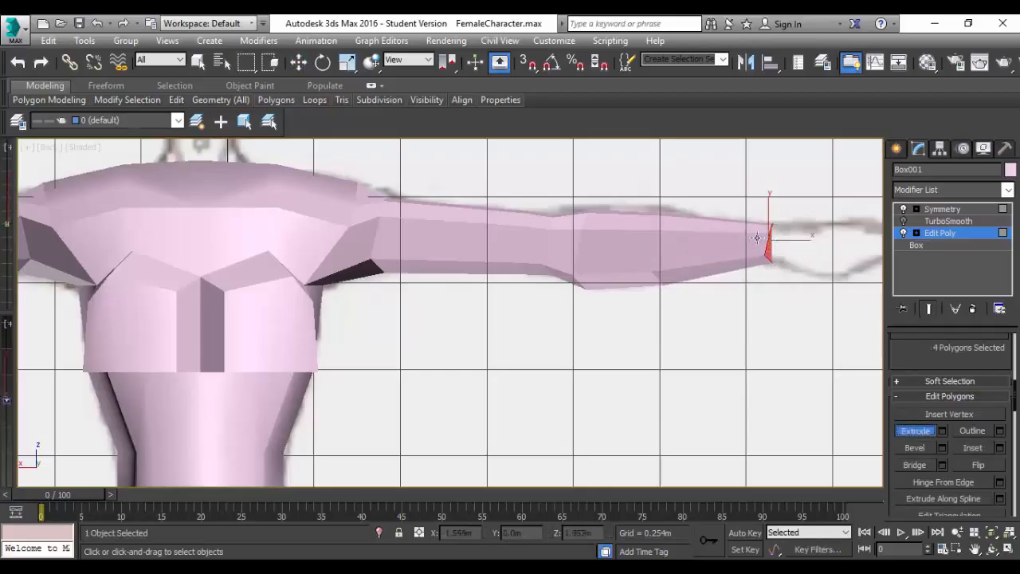
pyautogui.moveTo(770, 246)
pyautogui.mouseDown()
pyautogui.moveTo(795, 237)
pyautogui.moveTo(797, 223)
pyautogui.moveTo(774, 250)
pyautogui.mouseUp()
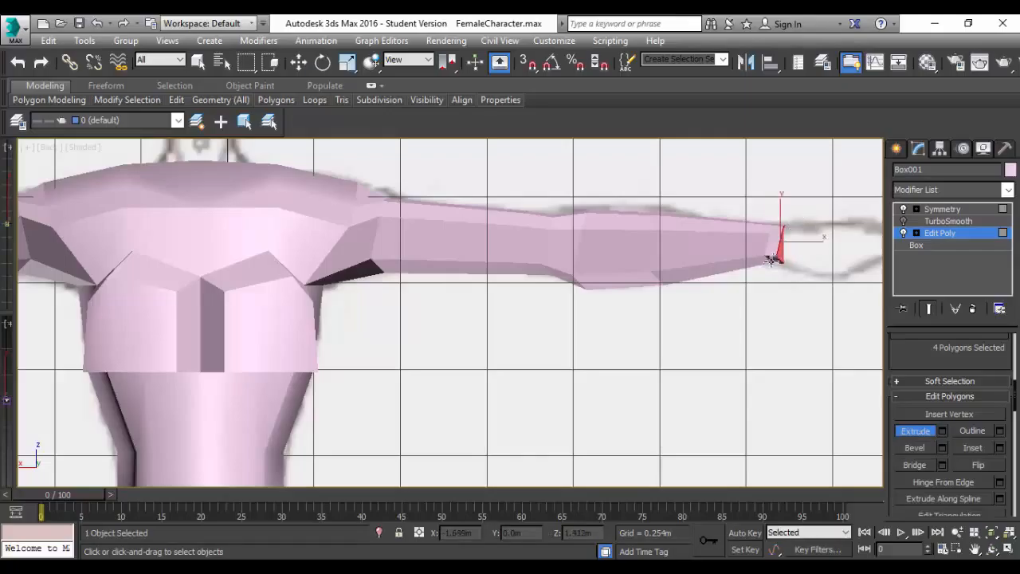
# Examine the extruded arms from an orbited side angle to check their direction relative to the torso.
pyautogui.scroll(3, 774, 268)
pyautogui.keyDown('alt'); pyautogui.moveTo(728, 310); pyautogui.dragTo(585, 316, button='middle'); pyautogui.keyUp('alt')
pyautogui.scroll(-5, 546, 285)
pyautogui.scroll(-4, 545, 288)
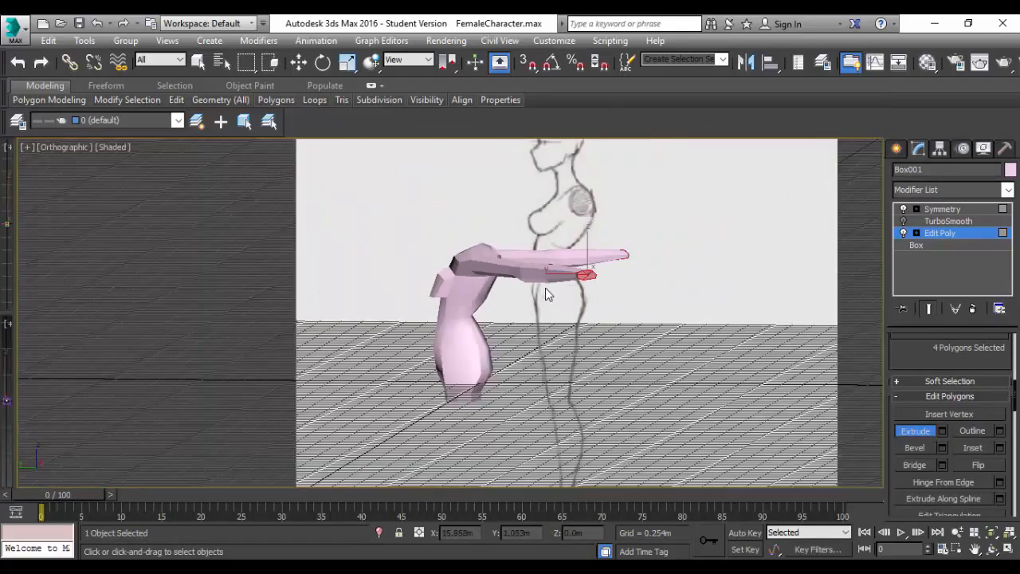
pyautogui.scroll(4, 545, 287)
pyautogui.scroll(-2, 545, 288)
pyautogui.scroll(4, 545, 288)
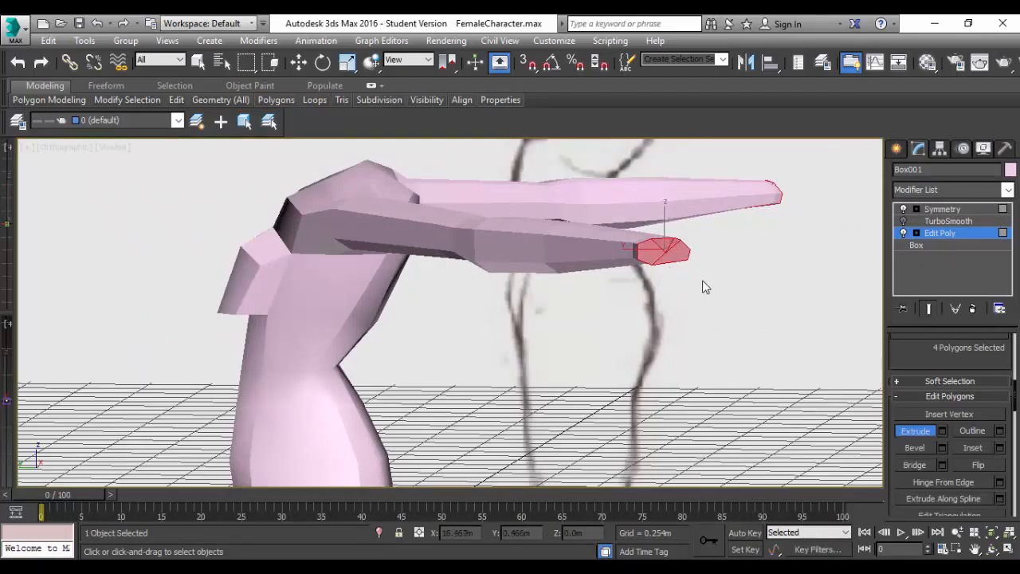
pyautogui.scroll(-3, 703, 287)
# In the Left view, select the arm vertices from the elbow outward and move them toward the torso to about Y -0.502 m.
pyautogui.click(58, 146)
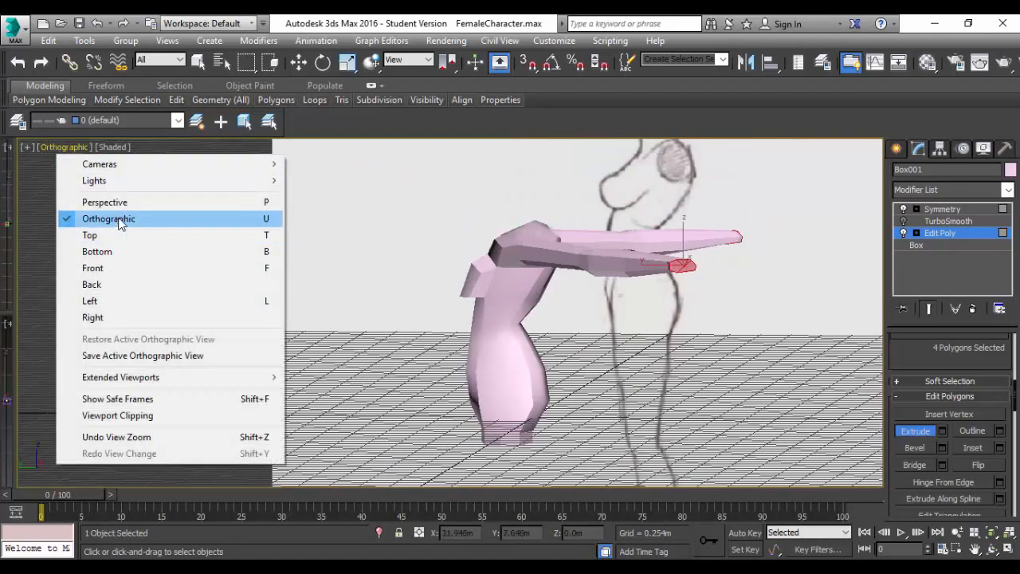
pyautogui.click(107, 301)
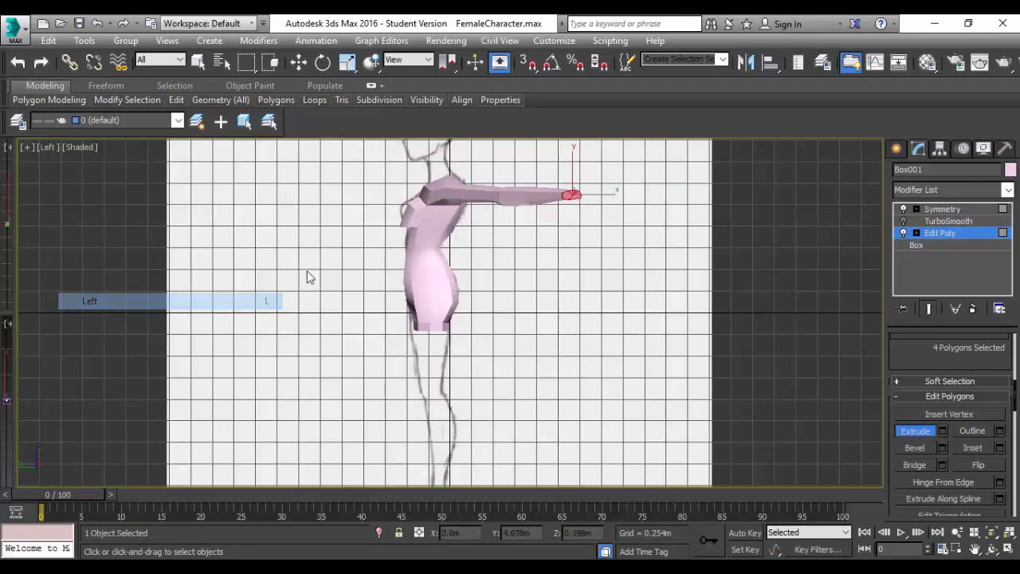
pyautogui.scroll(5, 542, 201)
pyautogui.scroll(-5, 563, 198)
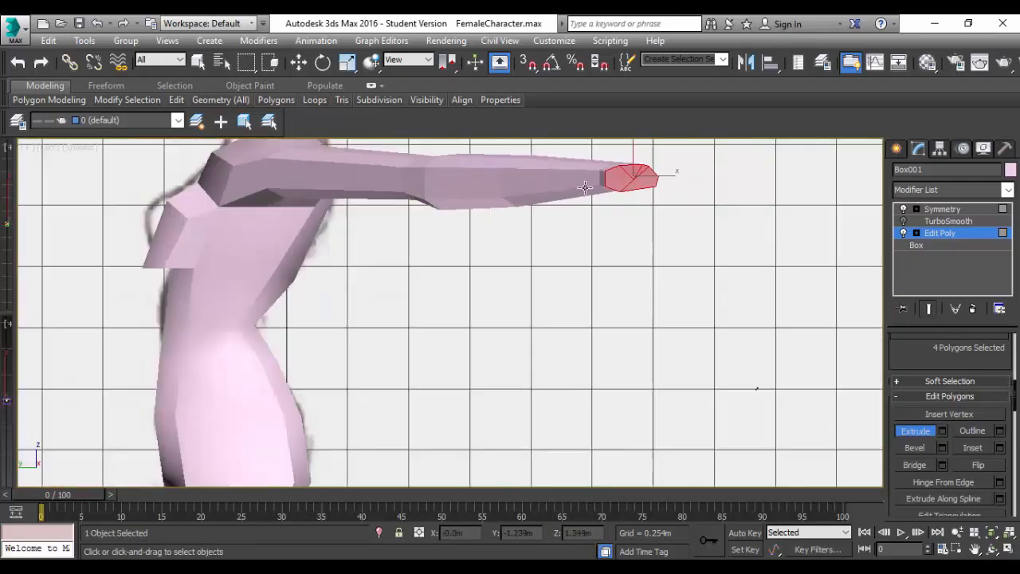
pyautogui.scroll(4, 580, 185)
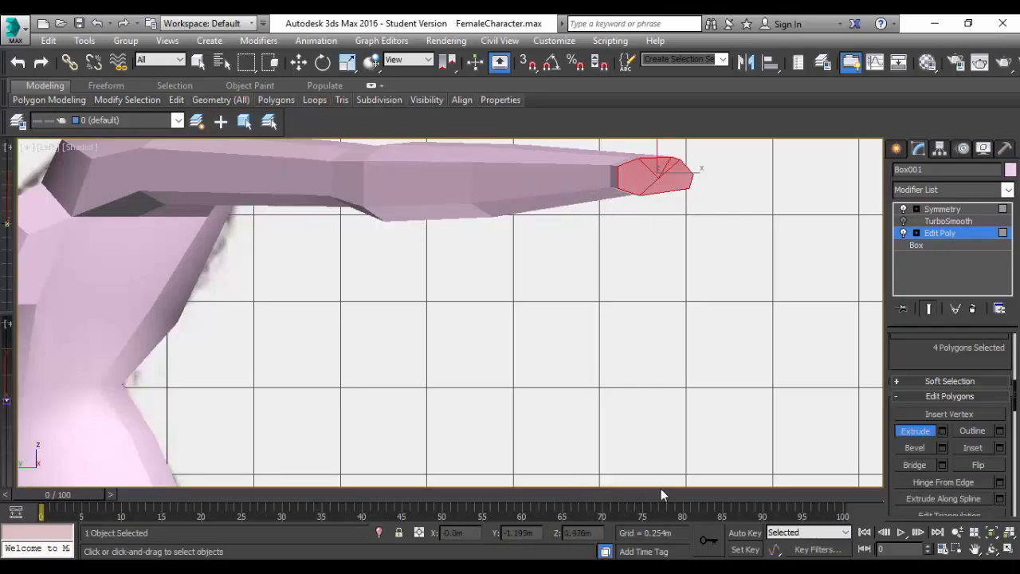
pyautogui.scroll(2, 364, 226)
pyautogui.moveTo(354, 251); pyautogui.dragTo(438, 384, button='middle')
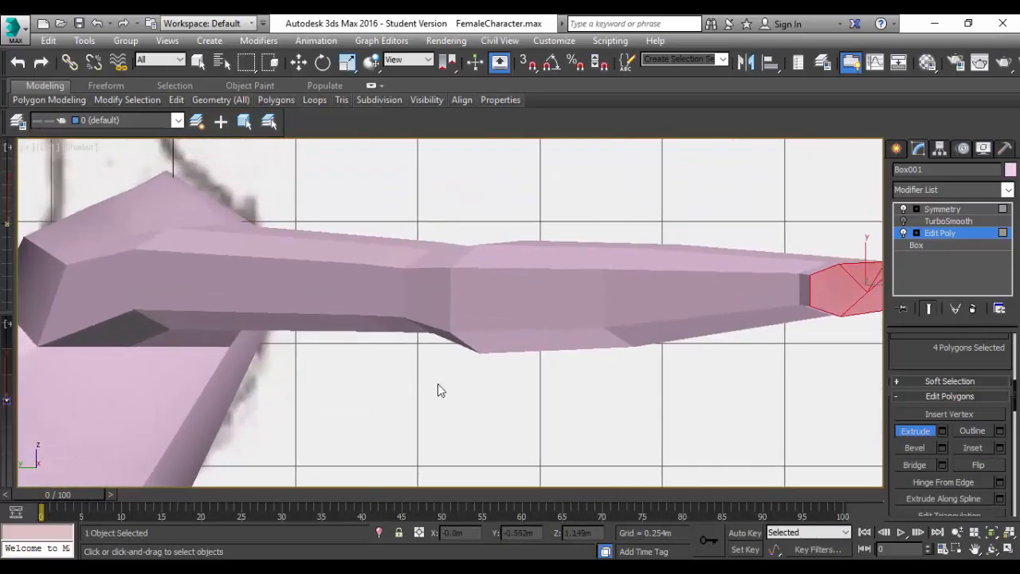
pyautogui.scroll(-4, 417, 351)
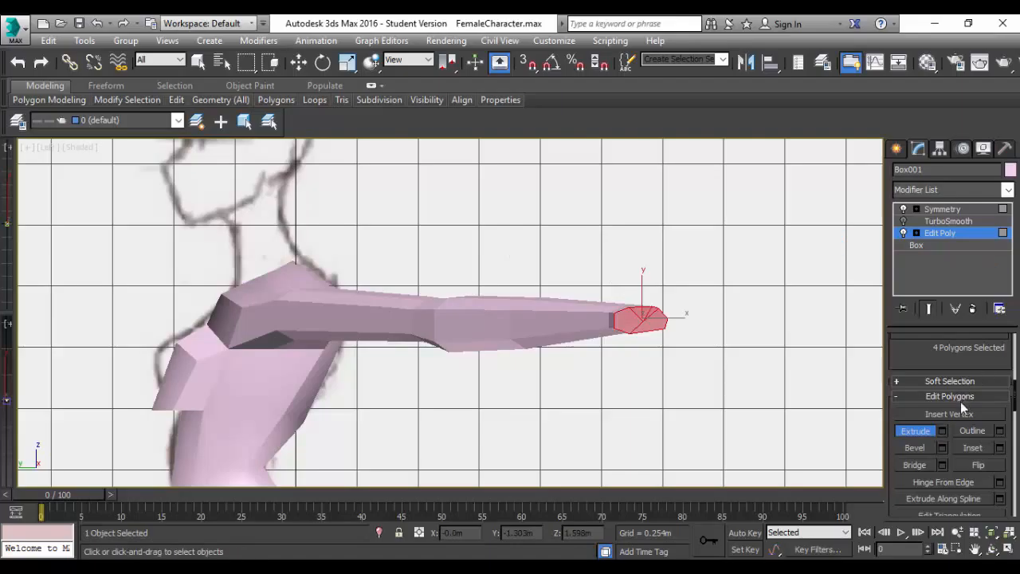
pyautogui.scroll(3, 961, 401)
pyautogui.scroll(3, 961, 402)
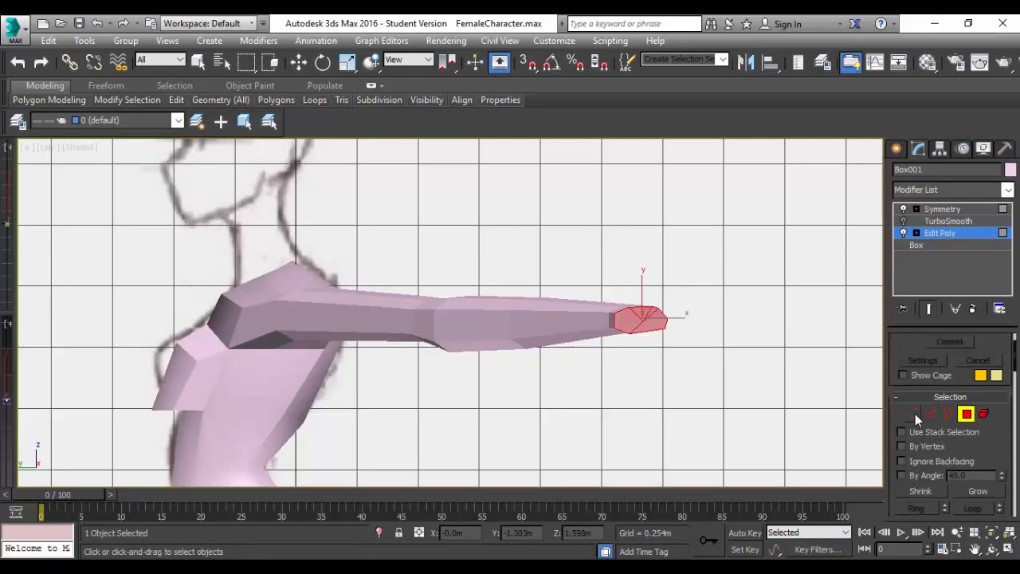
pyautogui.click(913, 414)
pyautogui.moveTo(703, 230); pyautogui.dragTo(349, 433)
pyautogui.press('w')
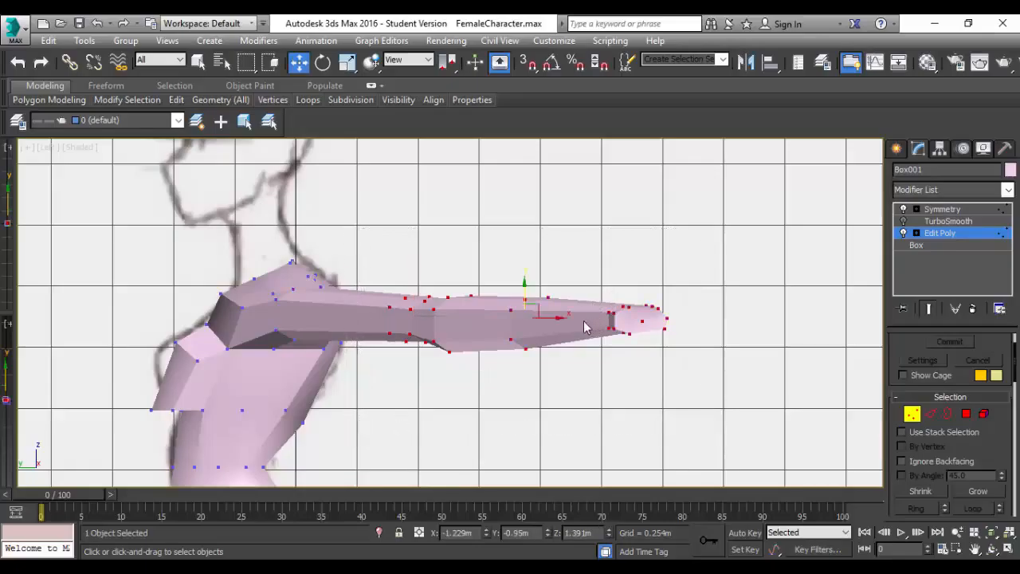
pyautogui.moveTo(563, 319); pyautogui.dragTo(552, 321)
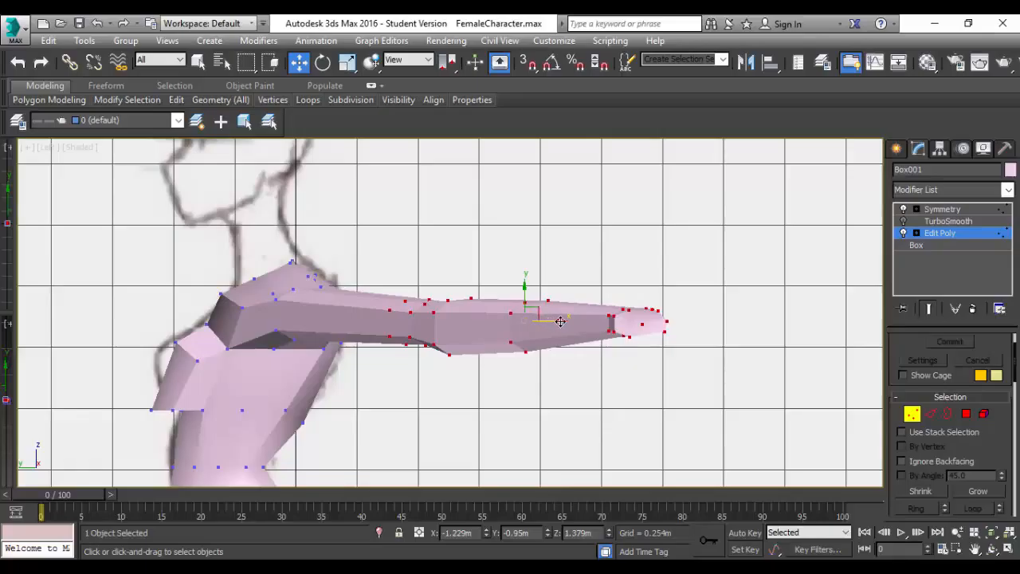
pyautogui.hotkey('ctrl', 'z')
pyautogui.moveTo(557, 319); pyautogui.dragTo(448, 318)
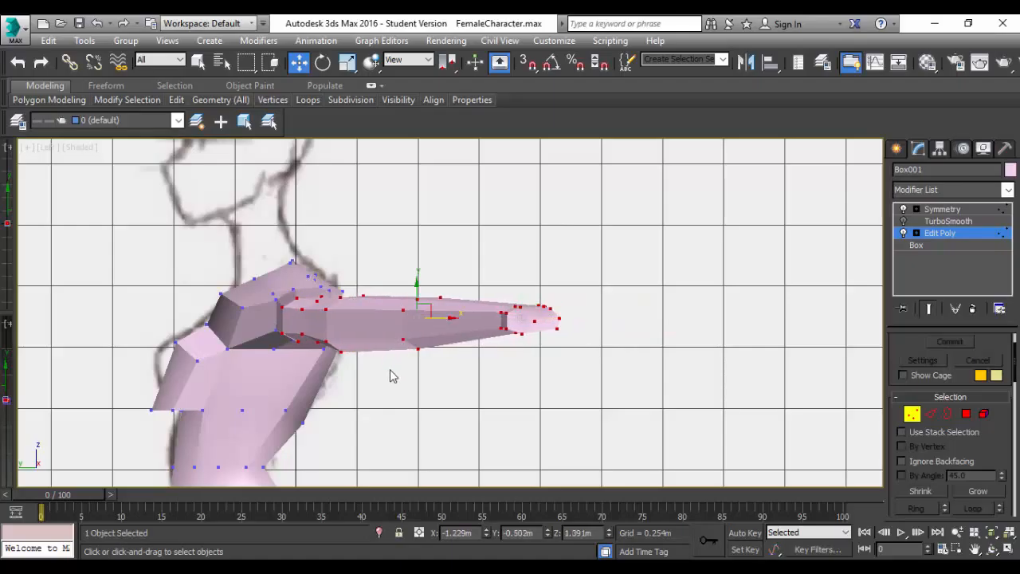
# Remove the innermost vertex loop at the elbow from the selection, keeping the rest of the forearm's vertices selected.
pyautogui.keyDown('alt'); pyautogui.moveTo(389, 375); pyautogui.dragTo(455, 404, button='middle'); pyautogui.keyUp('alt')
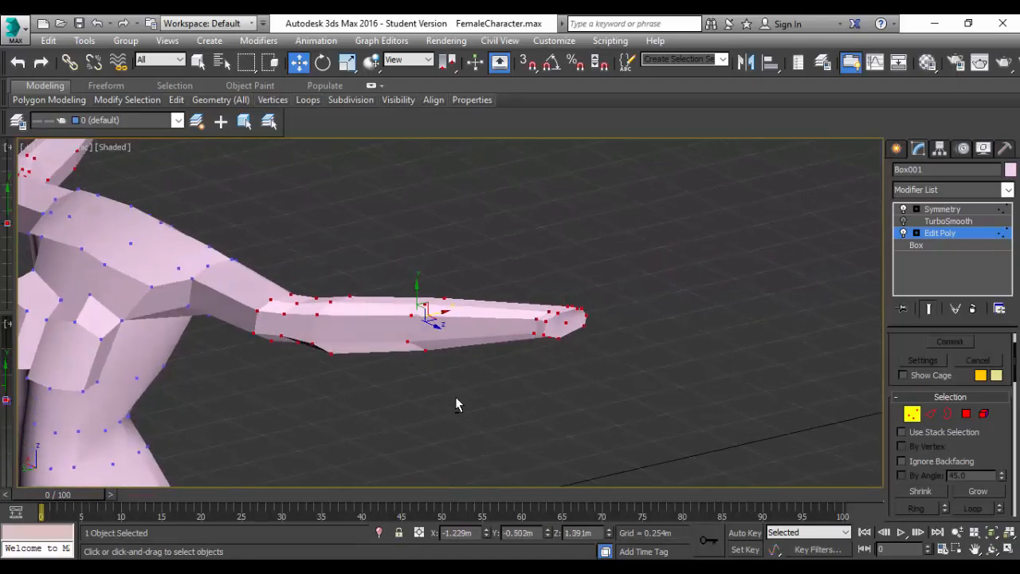
pyautogui.keyDown('alt'); pyautogui.click(290, 295); pyautogui.keyUp('alt')
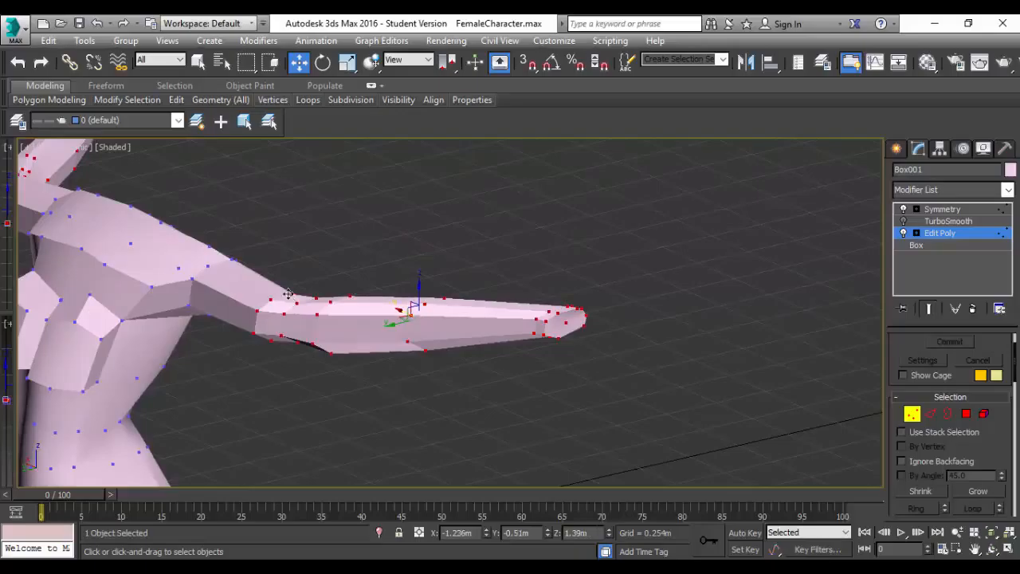
pyautogui.keyDown('alt'); pyautogui.click(270, 299); pyautogui.keyUp('alt')
pyautogui.keyDown('alt'); pyautogui.click(259, 309); pyautogui.keyUp('alt')
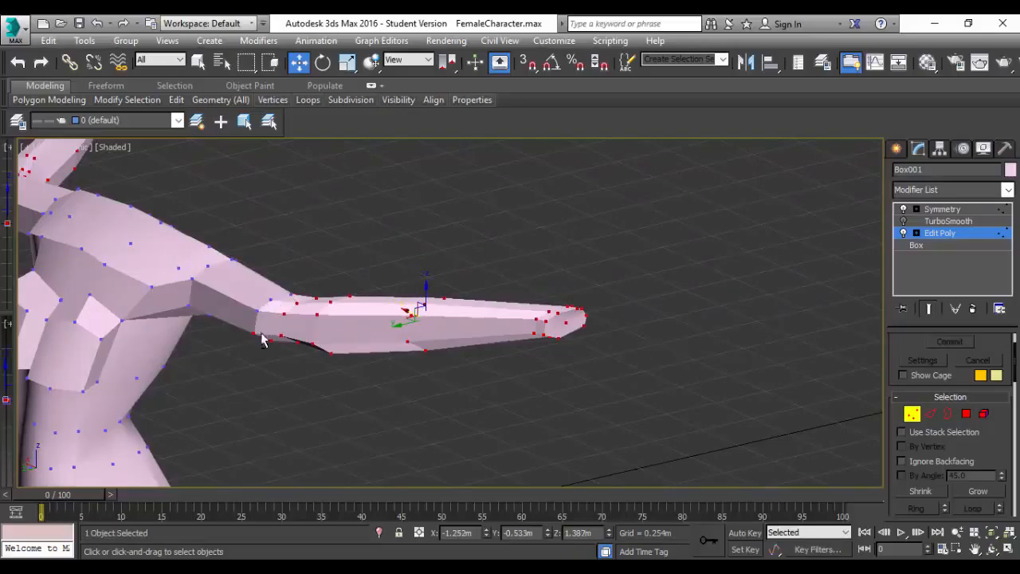
pyautogui.keyDown('alt'); pyautogui.click(251, 332); pyautogui.keyUp('alt')
pyautogui.keyDown('alt'); pyautogui.click(271, 340); pyautogui.keyUp('alt')
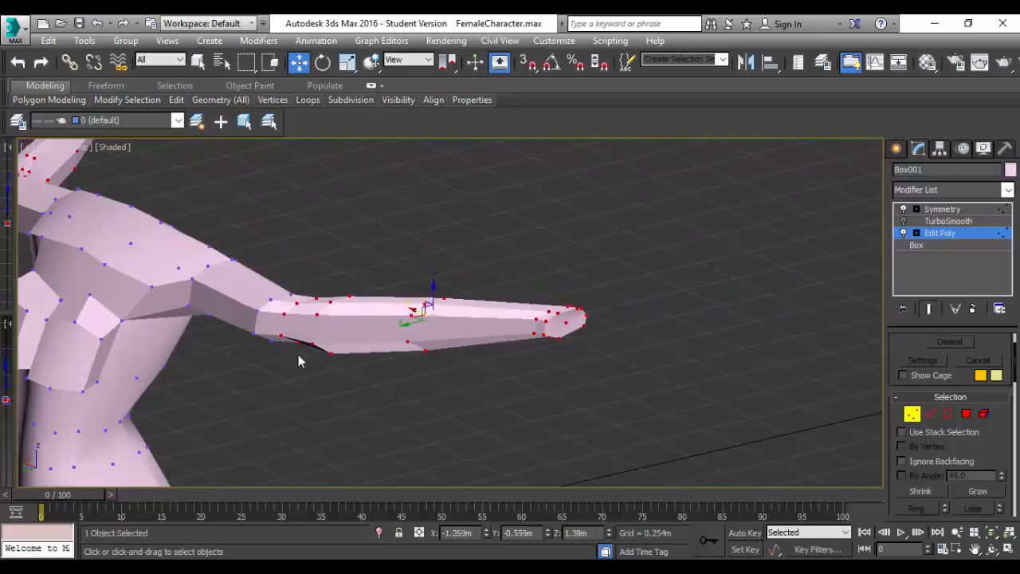
pyautogui.keyDown('alt'); pyautogui.moveTo(299, 361); pyautogui.dragTo(126, 362, button='middle'); pyautogui.keyUp('alt')
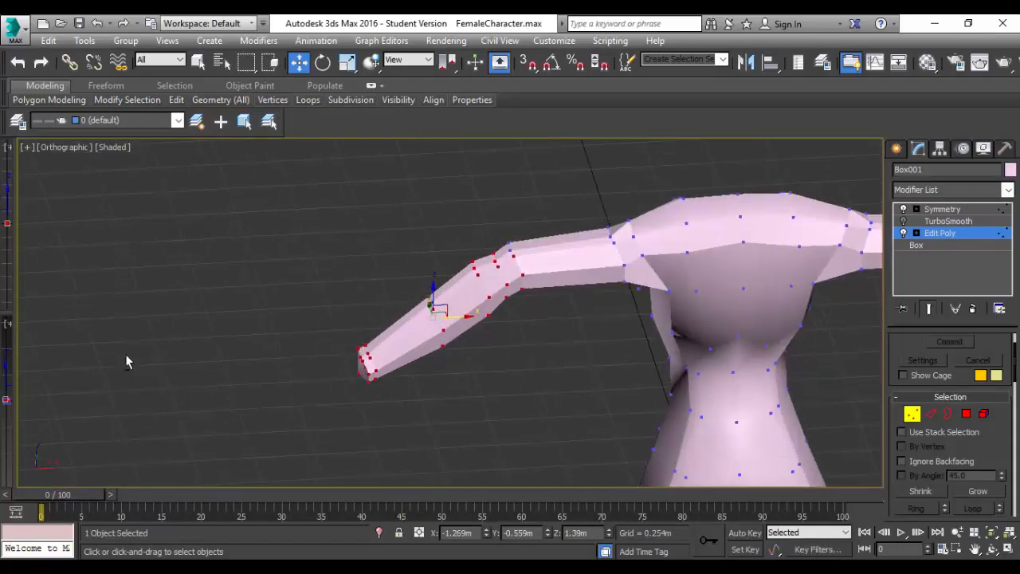
pyautogui.keyDown('alt'); pyautogui.click(512, 254); pyautogui.keyUp('alt')
pyautogui.keyDown('alt'); pyautogui.click(521, 276); pyautogui.keyUp('alt')
pyautogui.keyDown('alt'); pyautogui.click(521, 290); pyautogui.keyUp('alt')
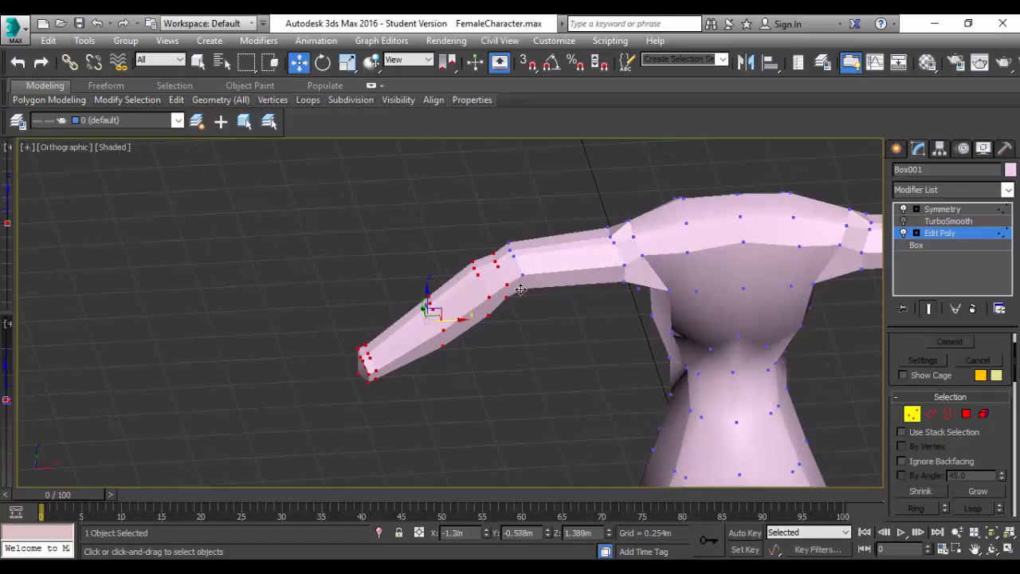
pyautogui.keyDown('alt'); pyautogui.moveTo(550, 363); pyautogui.dragTo(692, 334, button='middle'); pyautogui.keyUp('alt')
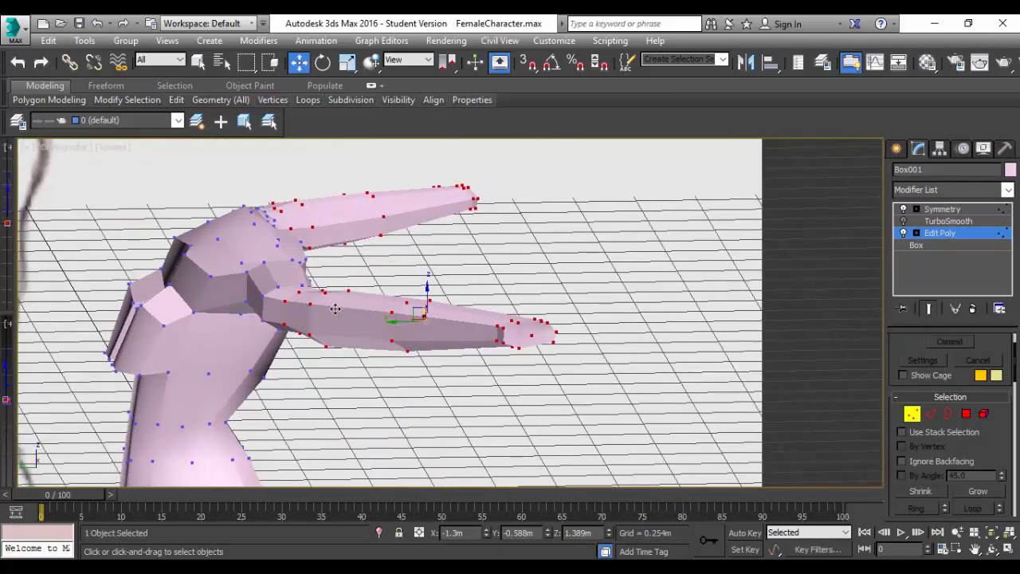
pyautogui.click(63, 149)
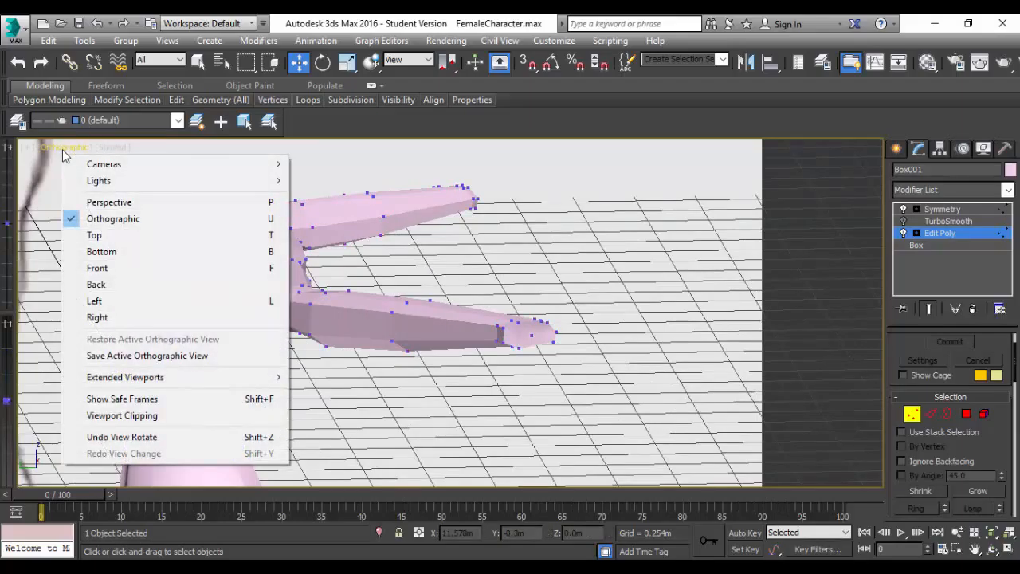
pyautogui.click(230, 150)
pyautogui.hotkey('ctrl', 'z')
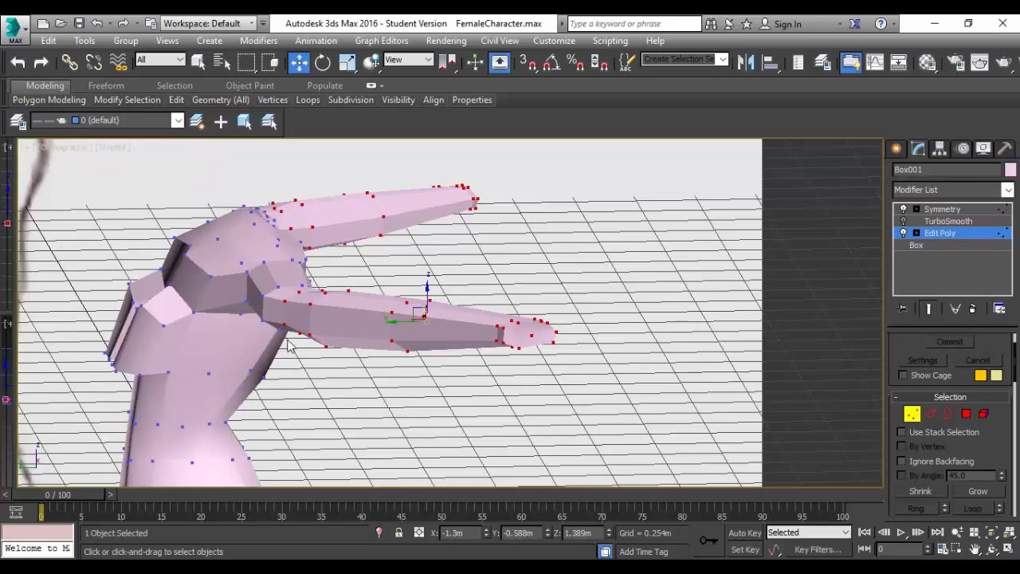
# In the Left view, move the selected forearm vertices toward the torso to about Y -0.507 m.
pyautogui.keyDown('alt'); pyautogui.moveTo(297, 357); pyautogui.dragTo(323, 368, button='middle'); pyautogui.keyUp('alt')
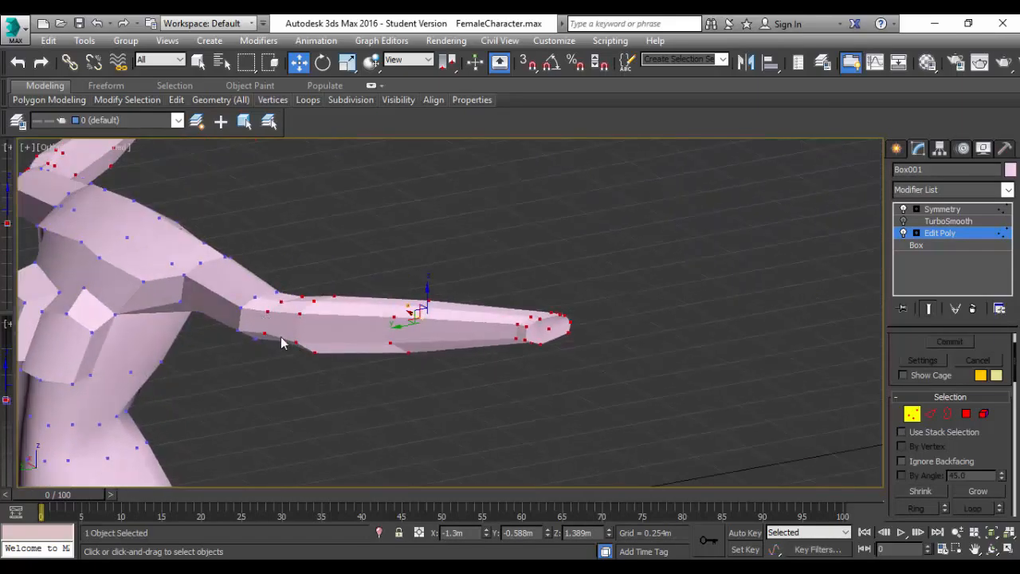
pyautogui.click(56, 147)
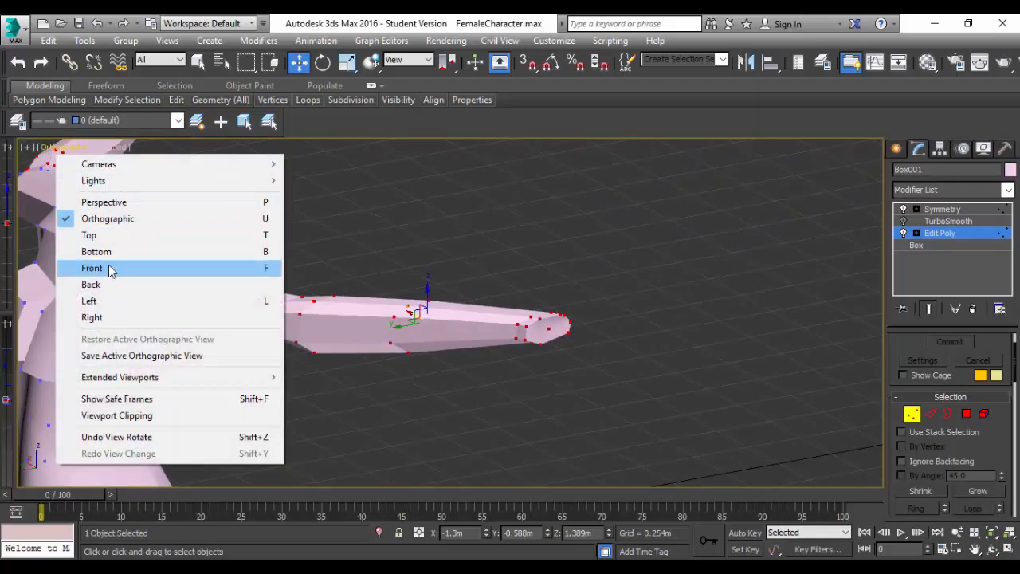
pyautogui.click(111, 301)
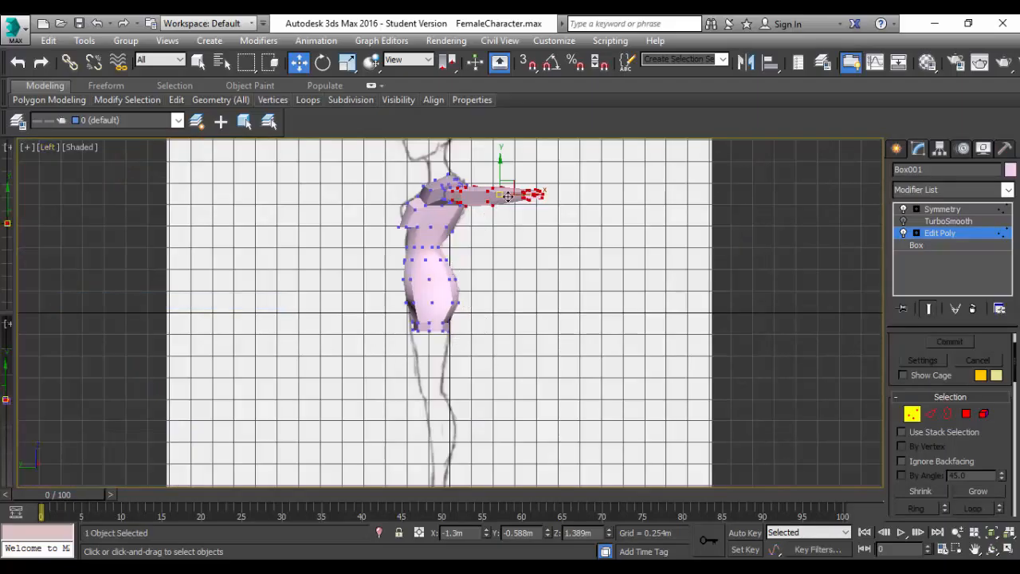
pyautogui.scroll(4, 526, 195)
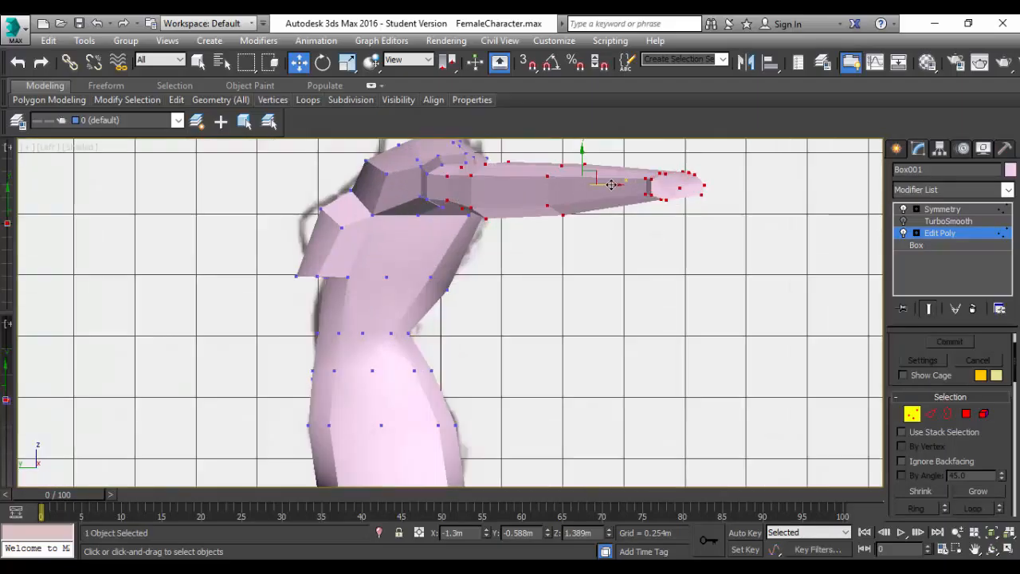
pyautogui.moveTo(610, 185); pyautogui.dragTo(595, 185)
# Deselect the innermost selected vertex loop at the elbow all around the arm, keeping the vertices farther out selected.
pyautogui.keyDown('alt'); pyautogui.moveTo(460, 197); pyautogui.dragTo(551, 278, button='middle'); pyautogui.keyUp('alt')
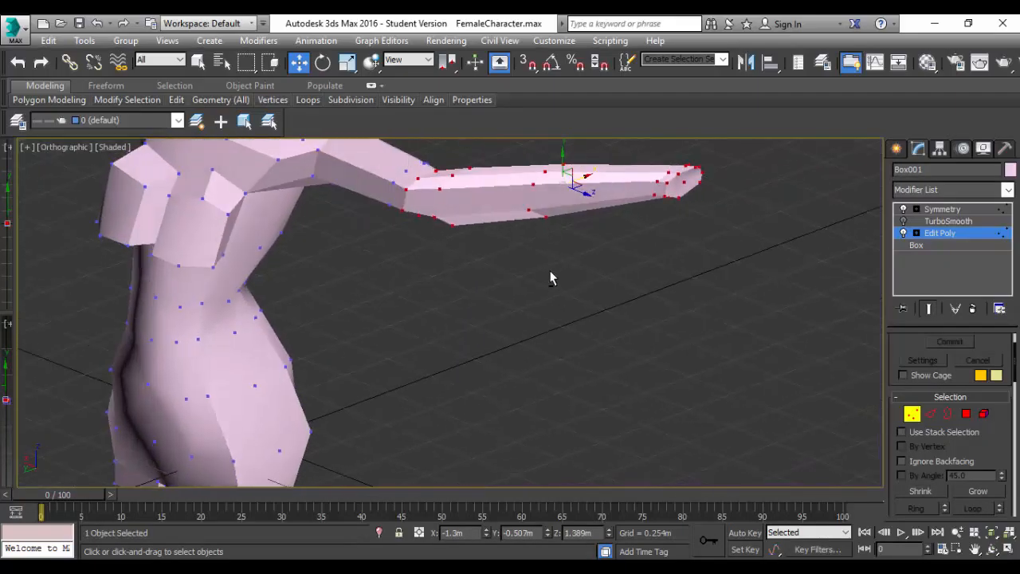
pyautogui.keyDown('alt'); pyautogui.click(419, 181); pyautogui.keyUp('alt')
pyautogui.keyDown('alt'); pyautogui.click(430, 172); pyautogui.keyUp('alt')
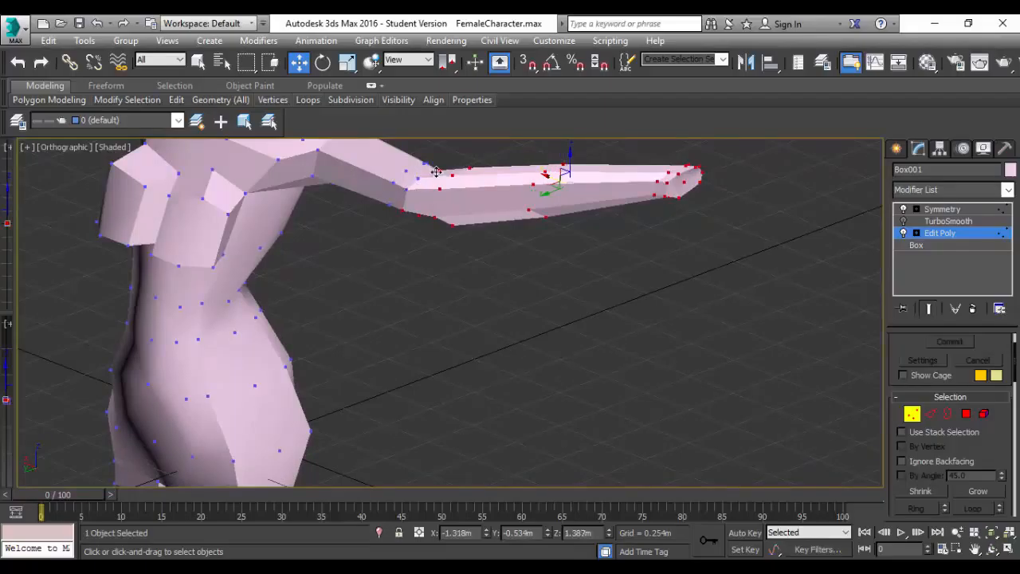
pyautogui.keyDown('alt'); pyautogui.click(436, 172); pyautogui.keyUp('alt')
pyautogui.keyDown('alt'); pyautogui.click(402, 210); pyautogui.keyUp('alt')
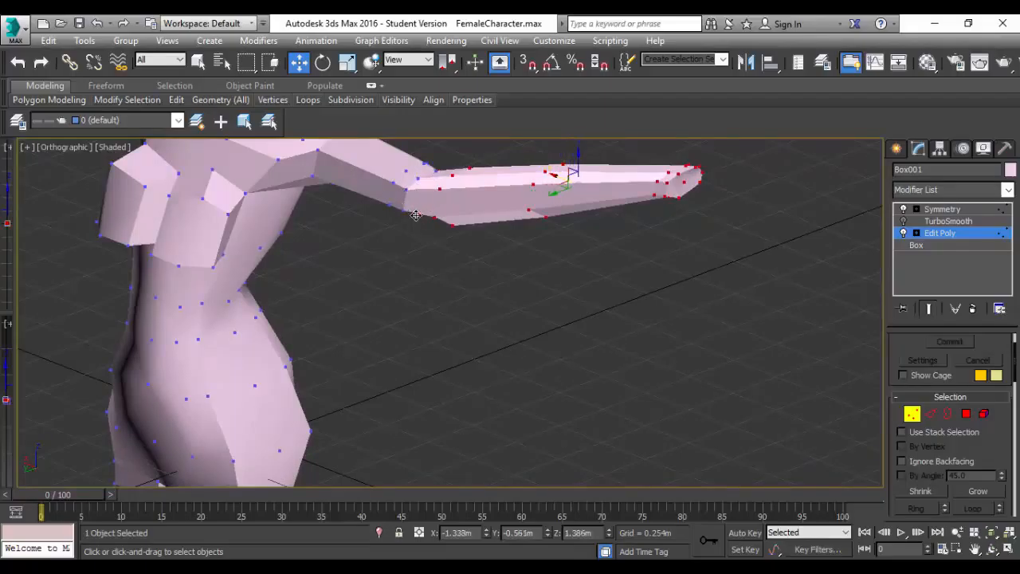
pyautogui.keyDown('alt'); pyautogui.click(415, 215); pyautogui.keyUp('alt')
pyautogui.keyDown('alt'); pyautogui.moveTo(442, 250); pyautogui.dragTo(618, 295, button='middle'); pyautogui.keyUp('alt')
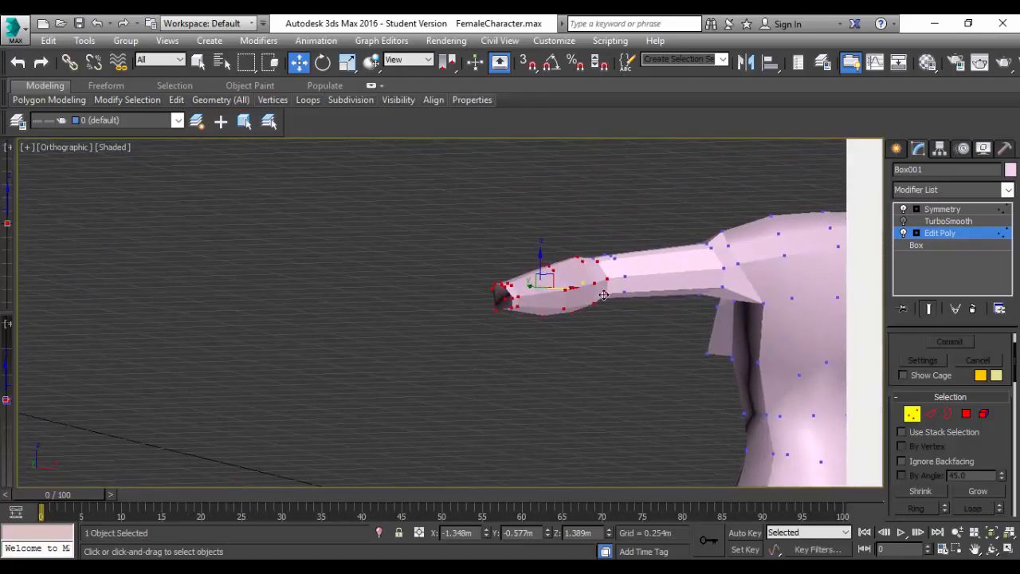
pyautogui.keyDown('alt'); pyautogui.click(607, 295); pyautogui.keyUp('alt')
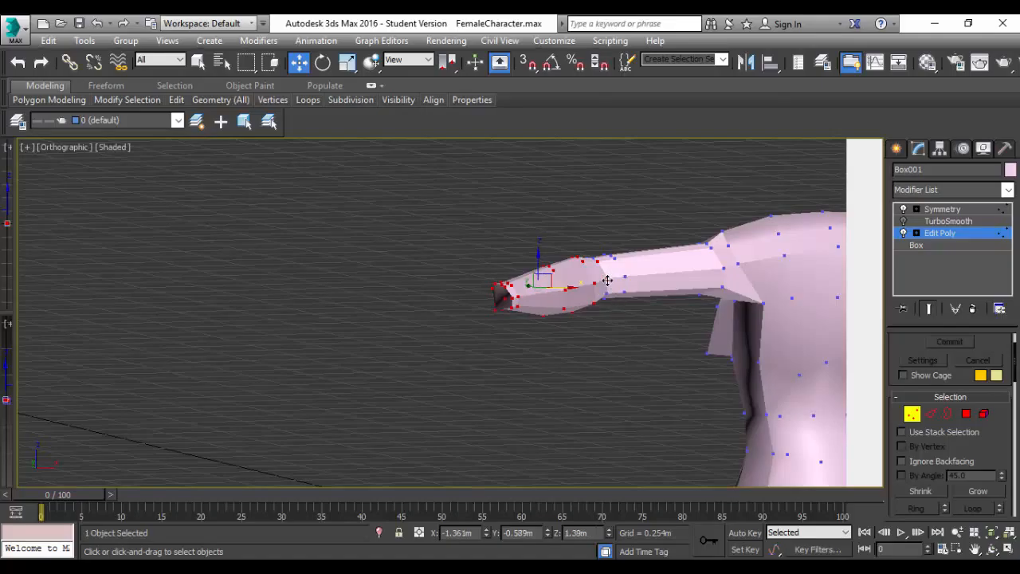
pyautogui.keyDown('alt'); pyautogui.click(597, 260); pyautogui.keyUp('alt')
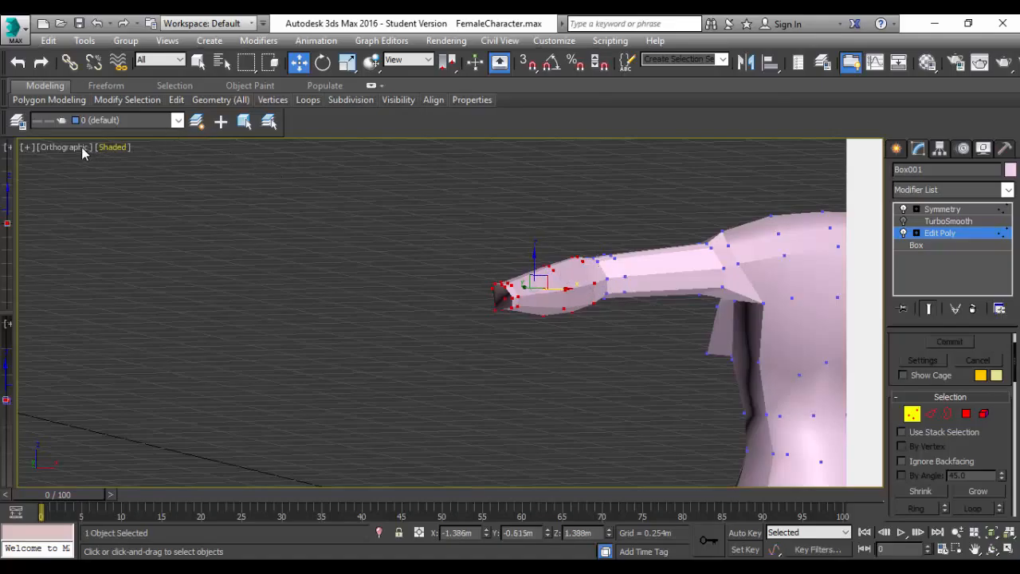
# Move the remaining selected forearm vertices toward the torso in the Left view to about Y -0.507 m.
pyautogui.click(81, 146)
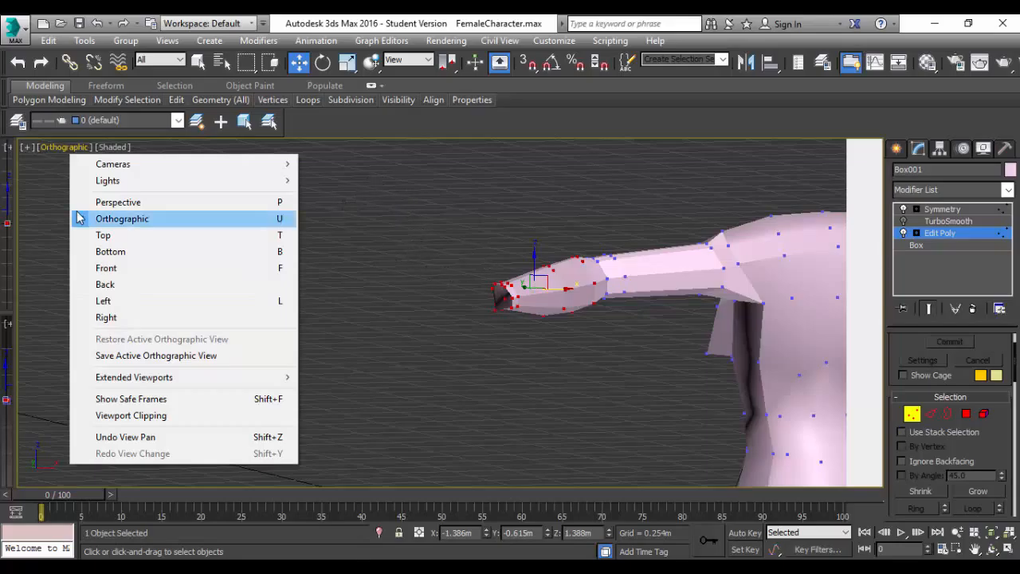
pyautogui.click(125, 302)
pyautogui.scroll(4, 484, 193)
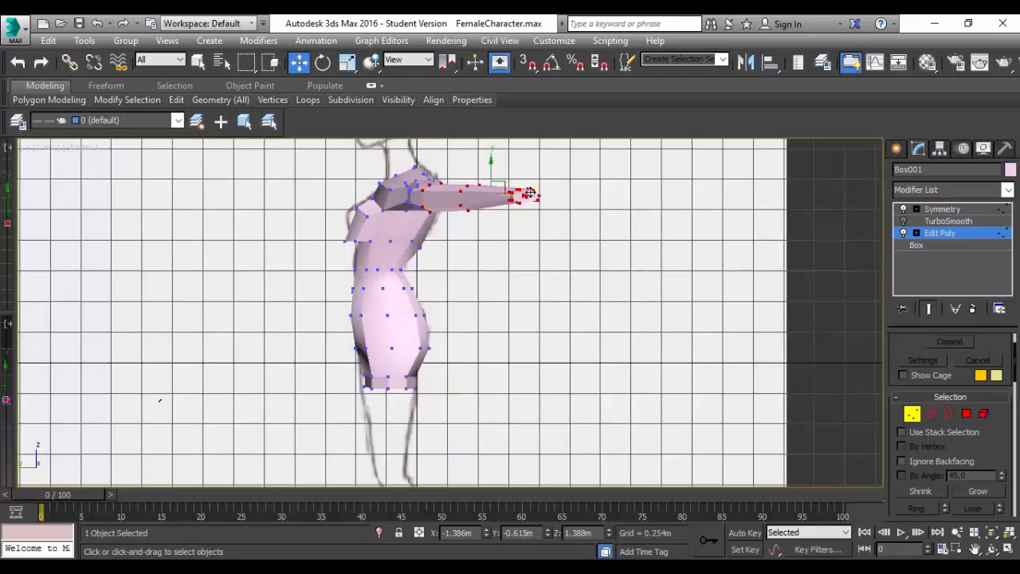
pyautogui.moveTo(483, 199); pyautogui.dragTo(433, 201)
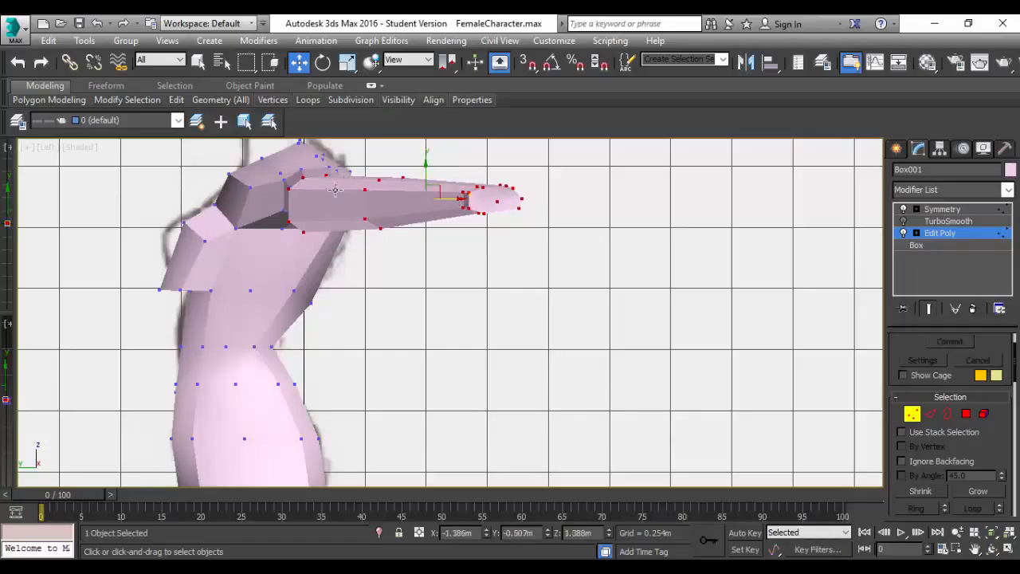
# Deselect the next vertex loop just past the elbow, keeping the mid-forearm and wrist vertices selected.
pyautogui.keyDown('alt'); pyautogui.click(289, 189); pyautogui.keyUp('alt')
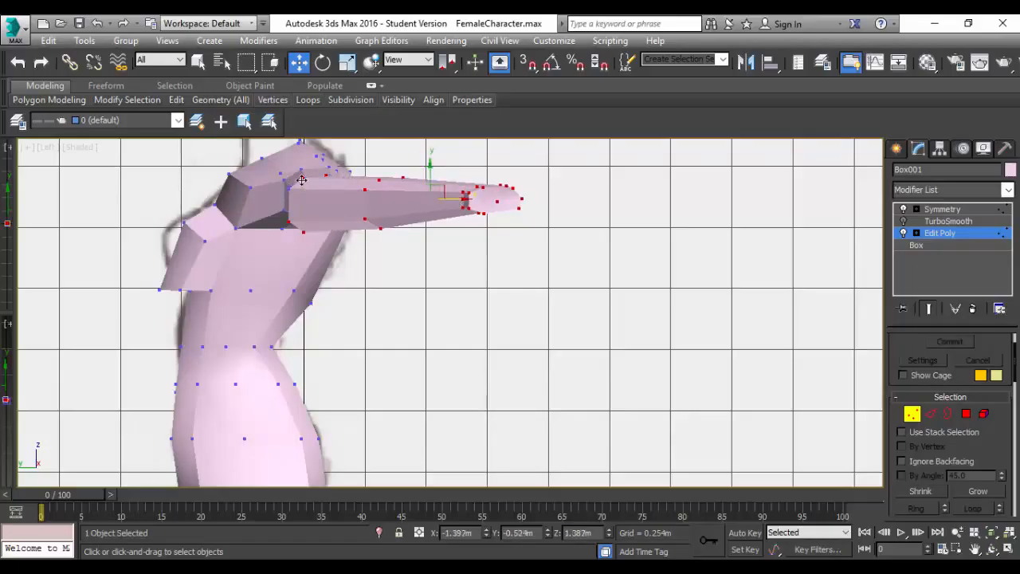
pyautogui.keyDown('alt'); pyautogui.click(301, 181); pyautogui.keyUp('alt')
pyautogui.keyDown('alt'); pyautogui.click(326, 175); pyautogui.keyUp('alt')
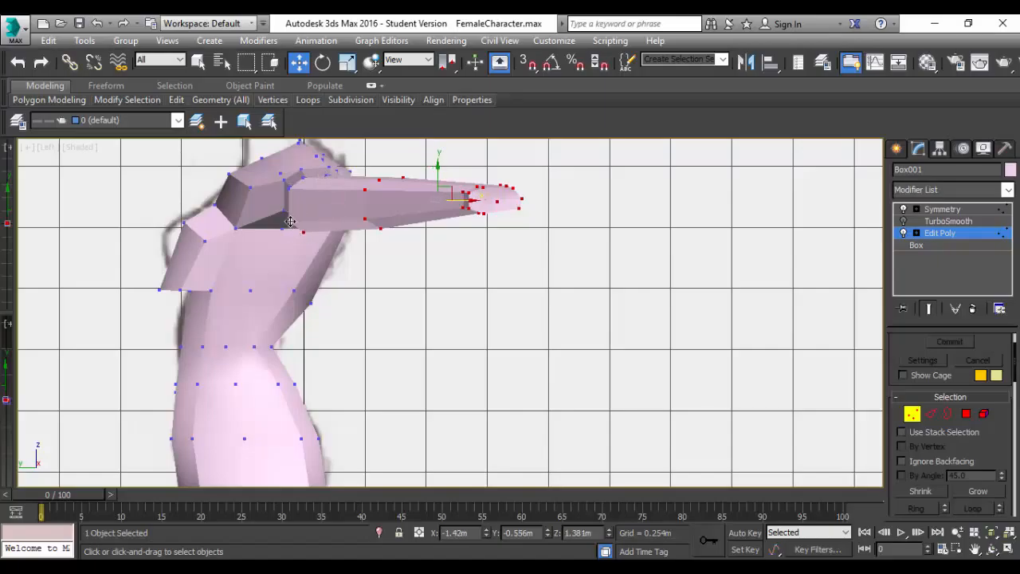
pyautogui.keyDown('alt'); pyautogui.click(290, 221); pyautogui.keyUp('alt')
pyautogui.keyDown('alt'); pyautogui.click(303, 232); pyautogui.keyUp('alt')
pyautogui.keyDown('alt'); pyautogui.moveTo(343, 276); pyautogui.dragTo(308, 254, button='middle'); pyautogui.keyUp('alt')
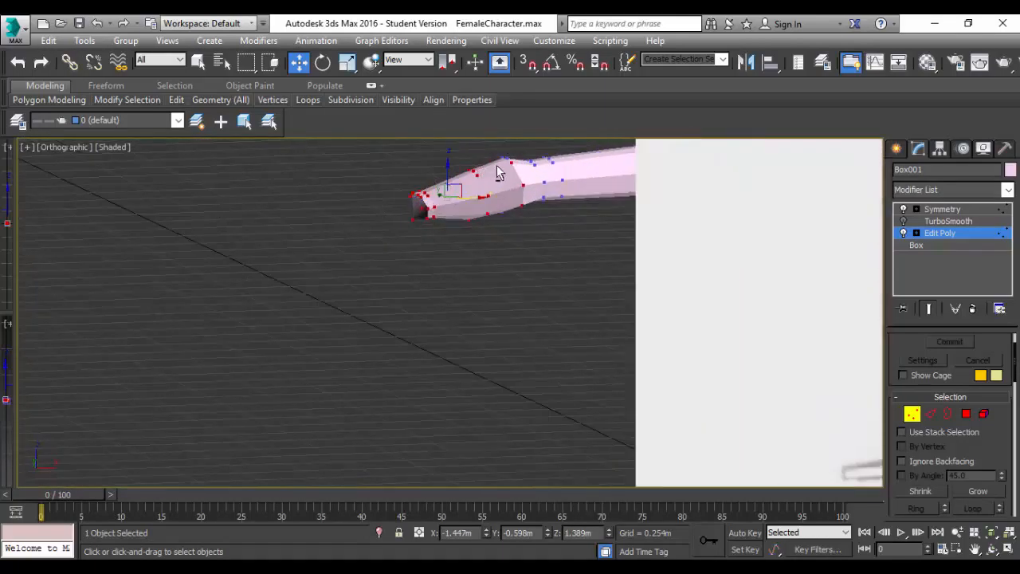
pyautogui.keyDown('alt'); pyautogui.click(511, 163); pyautogui.keyUp('alt')
pyautogui.keyDown('alt'); pyautogui.click(522, 185); pyautogui.keyUp('alt')
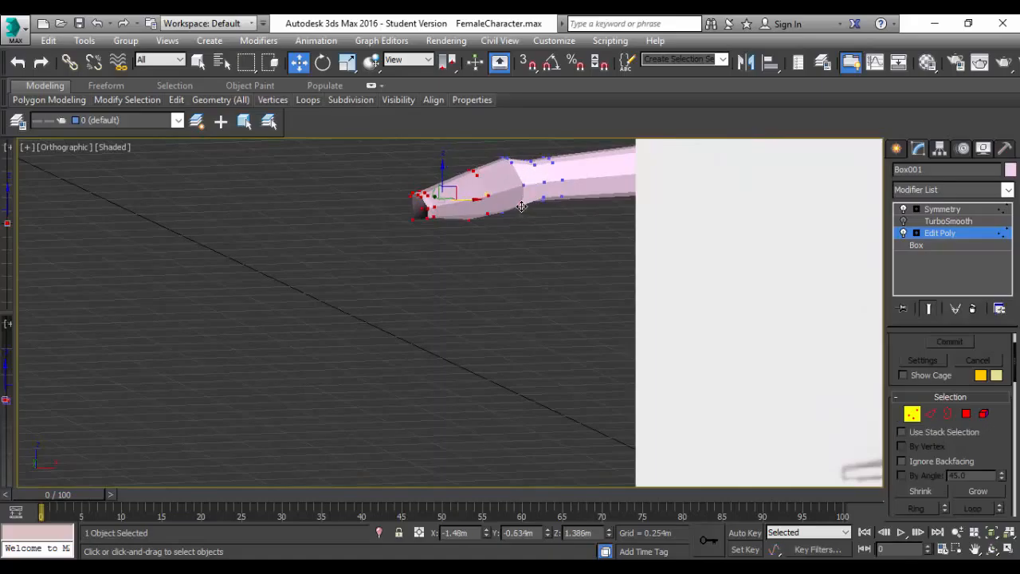
pyautogui.keyDown('alt'); pyautogui.click(522, 206); pyautogui.keyUp('alt')
# Move the mid-forearm and wrist vertices toward the torso to about Y -0.308 m, then deselect the visible mid-forearm loop vertices.
pyautogui.keyDown('alt'); pyautogui.moveTo(500, 249); pyautogui.dragTo(614, 238, button='middle'); pyautogui.keyUp('alt')
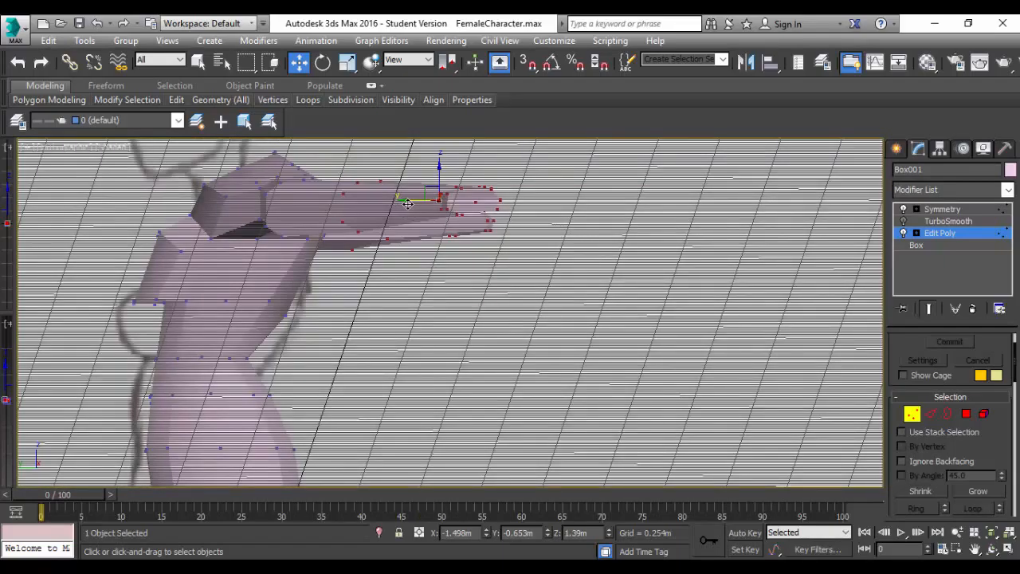
pyautogui.moveTo(407, 204); pyautogui.dragTo(327, 201)
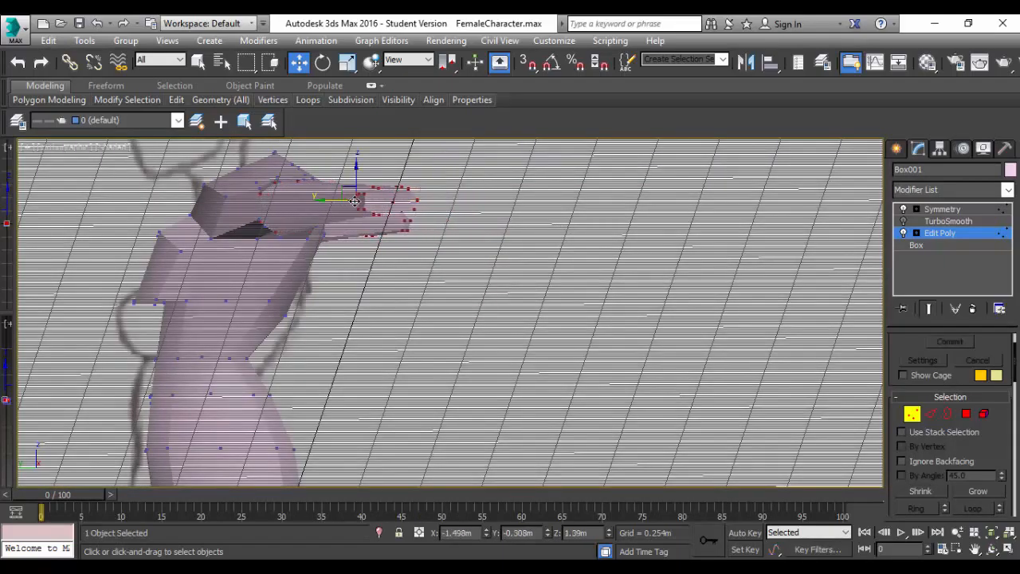
pyautogui.keyDown('alt'); pyautogui.click(296, 181); pyautogui.keyUp('alt')
pyautogui.keyDown('alt'); pyautogui.click(263, 194); pyautogui.keyUp('alt')
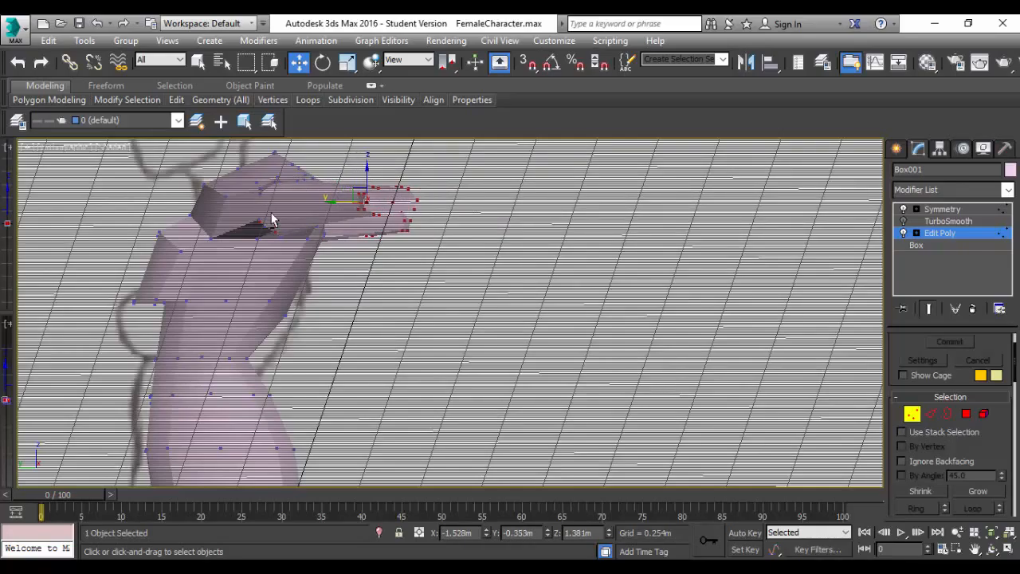
pyautogui.keyDown('alt'); pyautogui.click(261, 224); pyautogui.keyUp('alt')
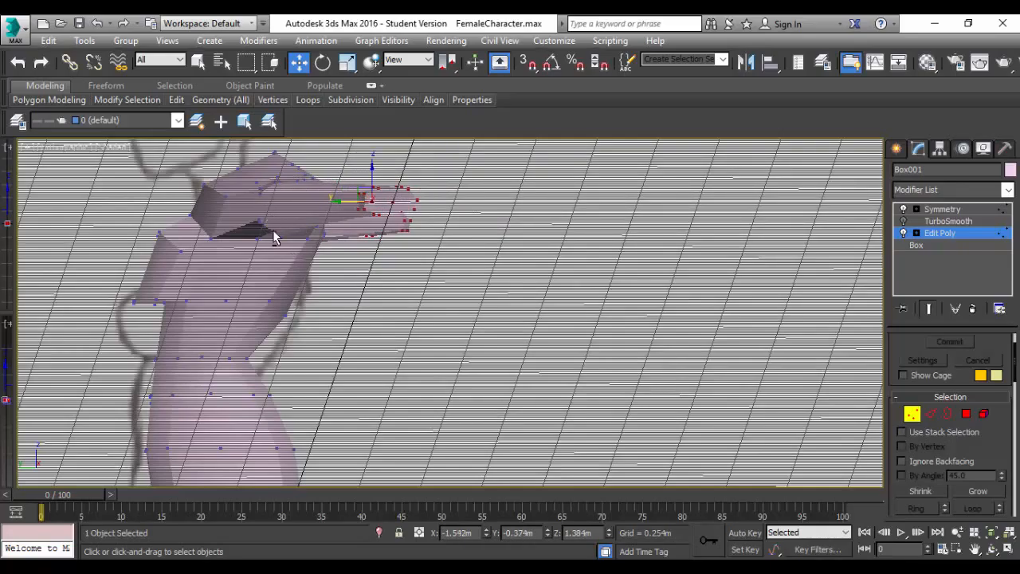
pyautogui.keyDown('alt'); pyautogui.click(273, 230); pyautogui.keyUp('alt')
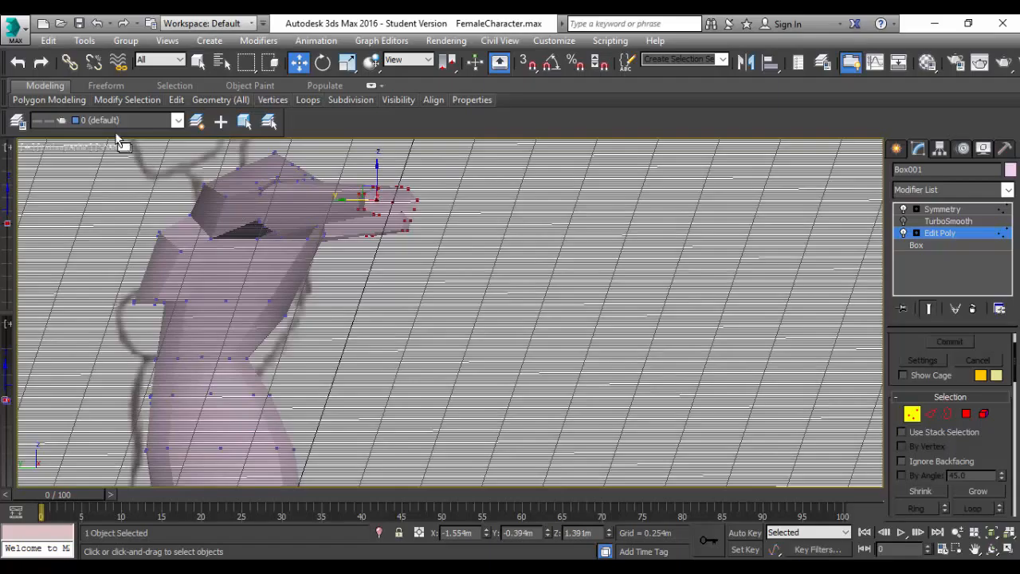
# Try to move the outer forearm and wrist vertices toward the torso in the Left view.
pyautogui.click(72, 151)
pyautogui.click(114, 298)
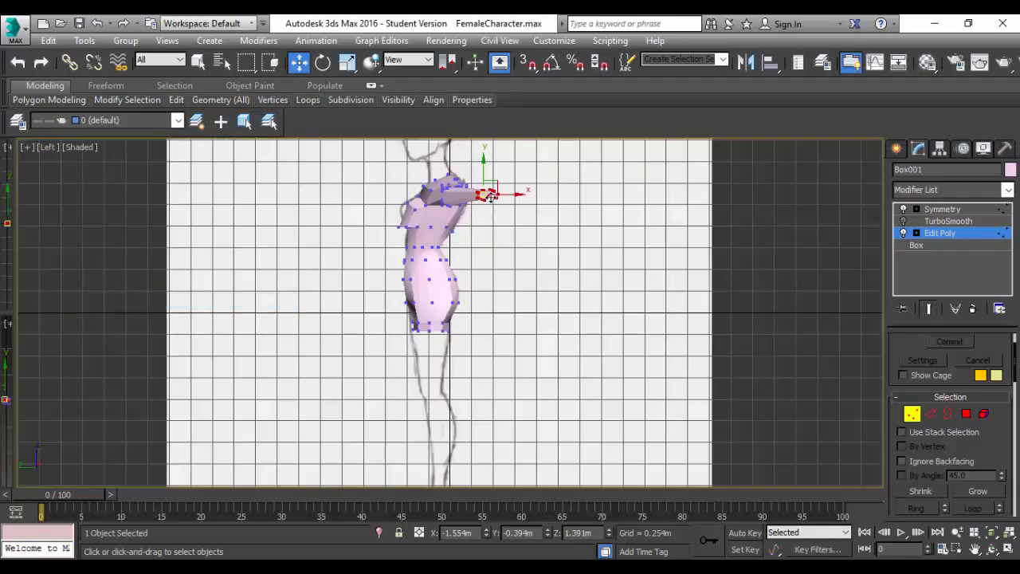
pyautogui.scroll(4, 489, 195)
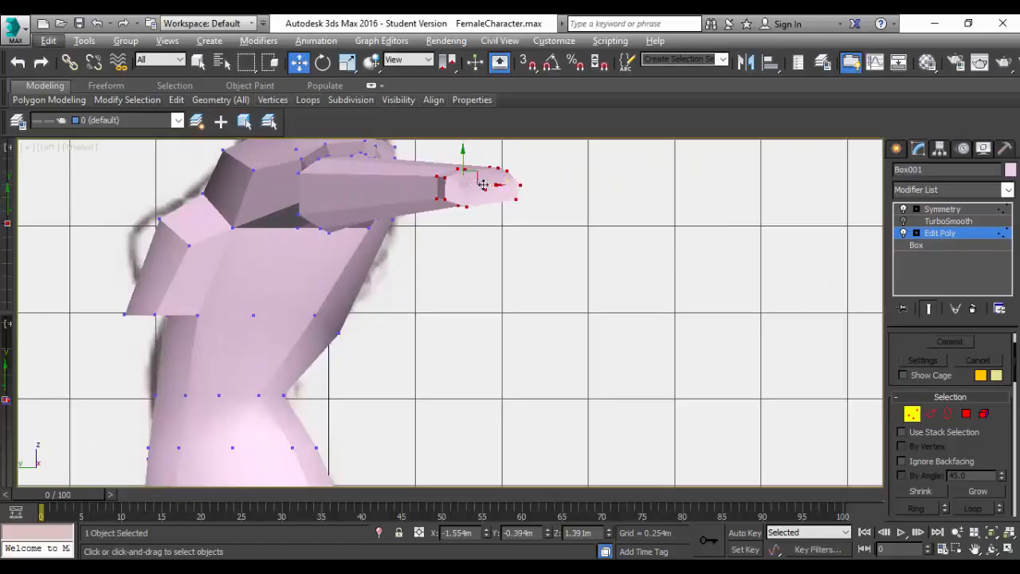
pyautogui.moveTo(481, 185); pyautogui.dragTo(404, 190)
pyautogui.hotkey('ctrl', 'z')
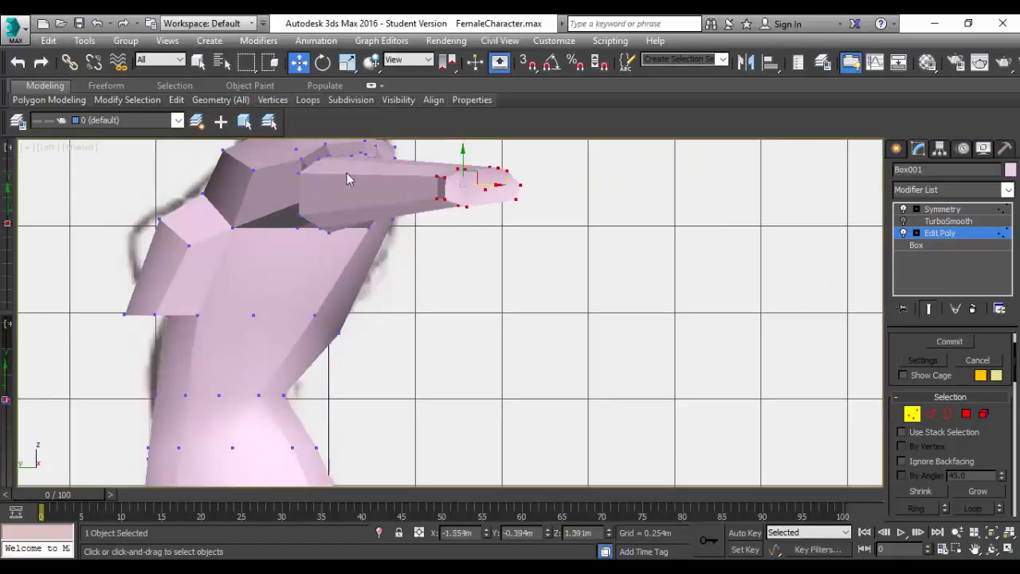
# Deselect the leftover mid-forearm vertices on the arm's other side, keeping only the wrist vertices selected.
pyautogui.keyDown('alt'); pyautogui.moveTo(418, 236); pyautogui.dragTo(306, 223, button='middle'); pyautogui.keyUp('alt')
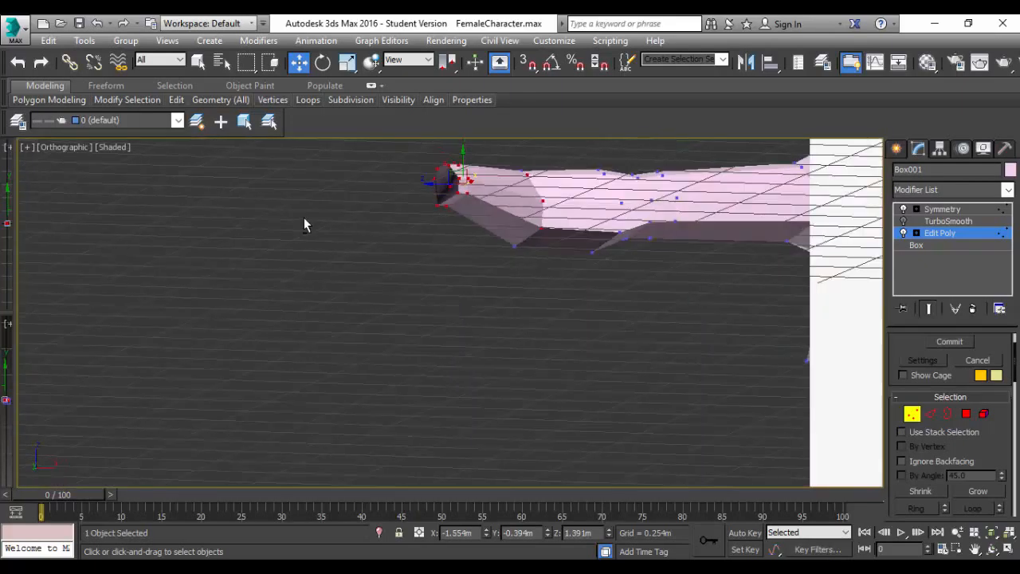
pyautogui.keyDown('alt'); pyautogui.click(527, 174); pyautogui.keyUp('alt')
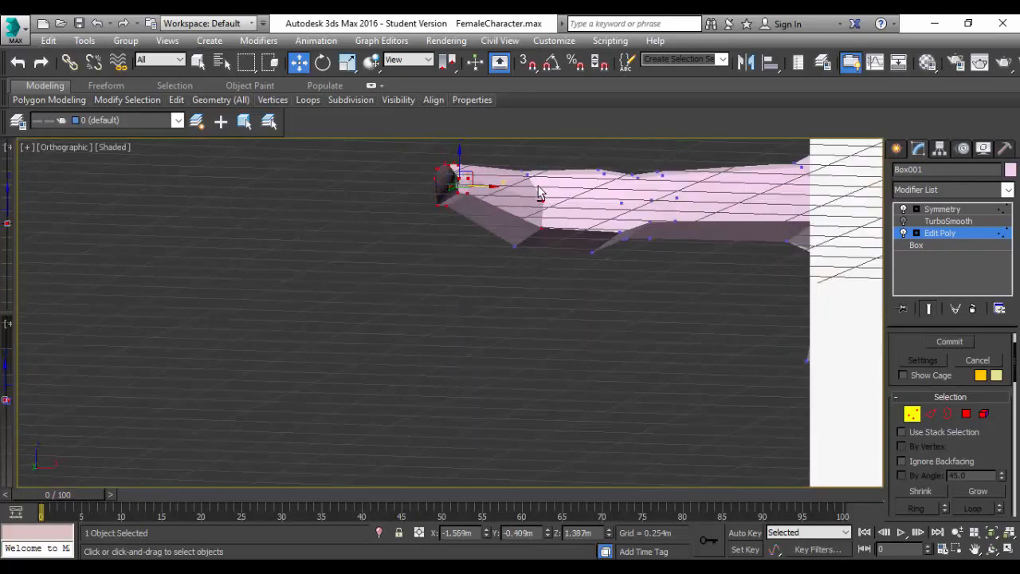
pyautogui.keyDown('alt'); pyautogui.click(541, 199); pyautogui.keyUp('alt')
pyautogui.keyDown('alt'); pyautogui.click(542, 229); pyautogui.keyUp('alt')
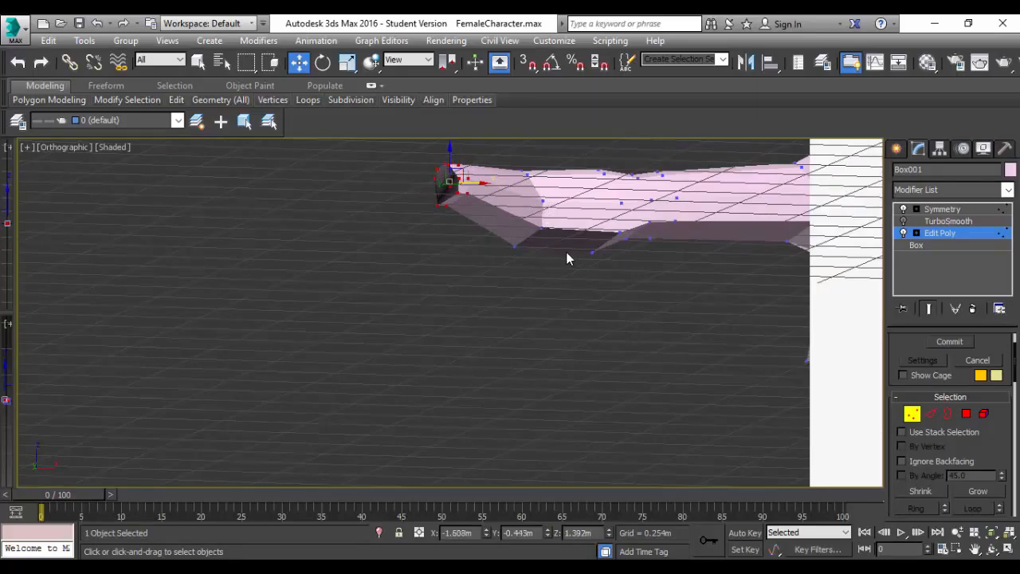
pyautogui.moveTo(565, 252); pyautogui.dragTo(591, 265, button='middle')
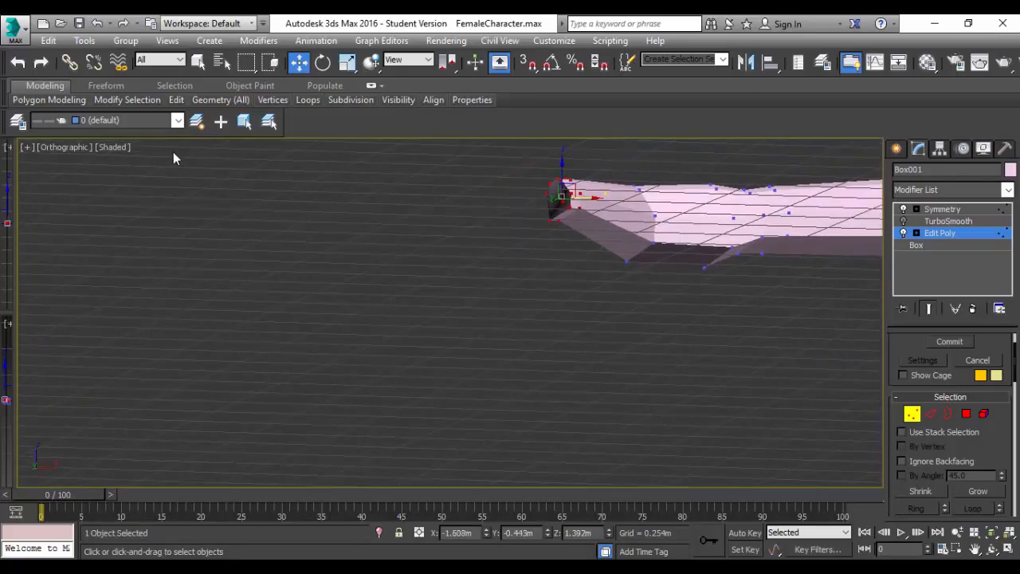
# In the Left view, move the selected wrist vertices toward the torso to about Y -0.054 m.
pyautogui.click(63, 148)
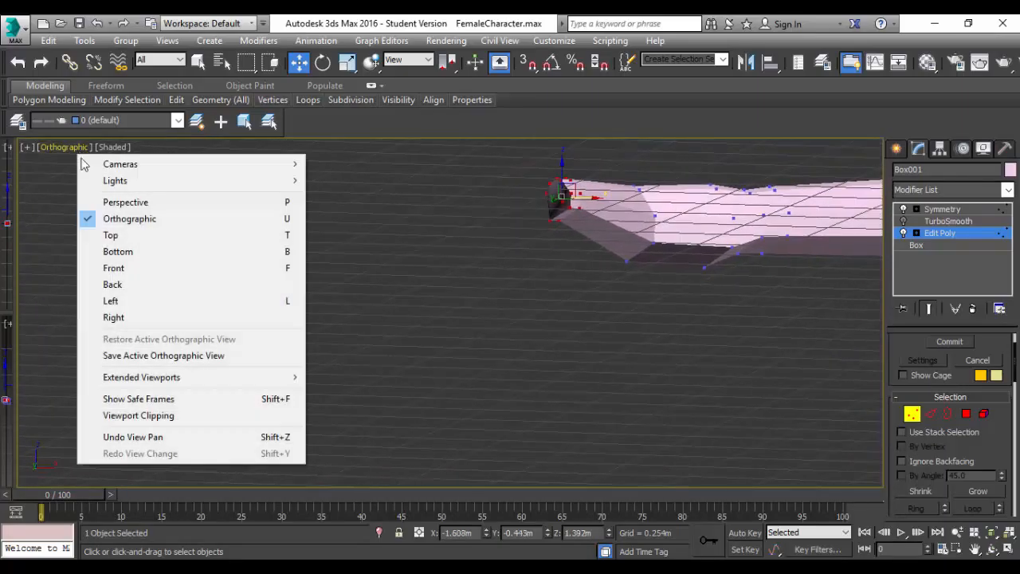
pyautogui.click(126, 300)
pyautogui.scroll(5, 511, 205)
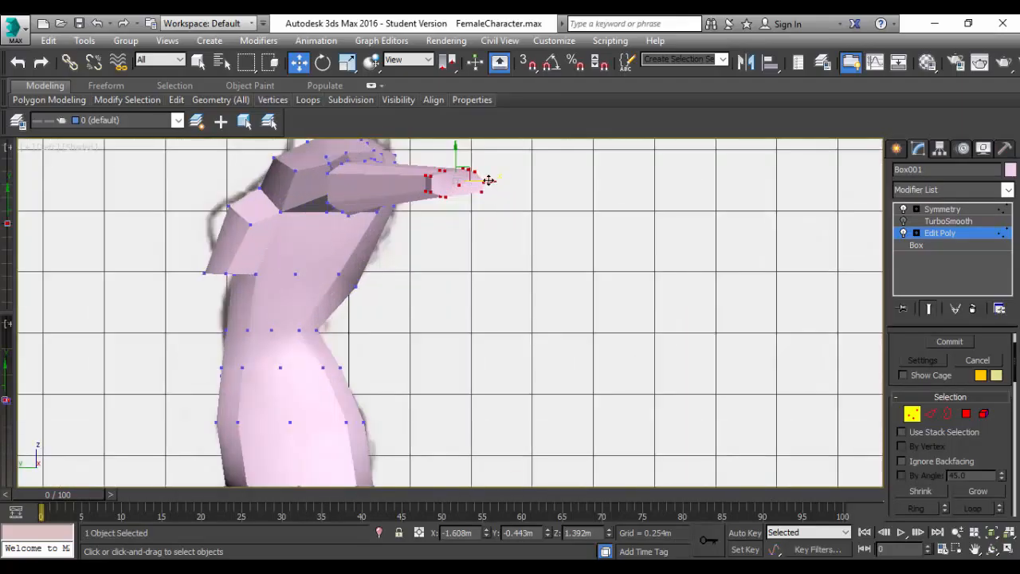
pyautogui.moveTo(483, 181); pyautogui.dragTo(394, 182)
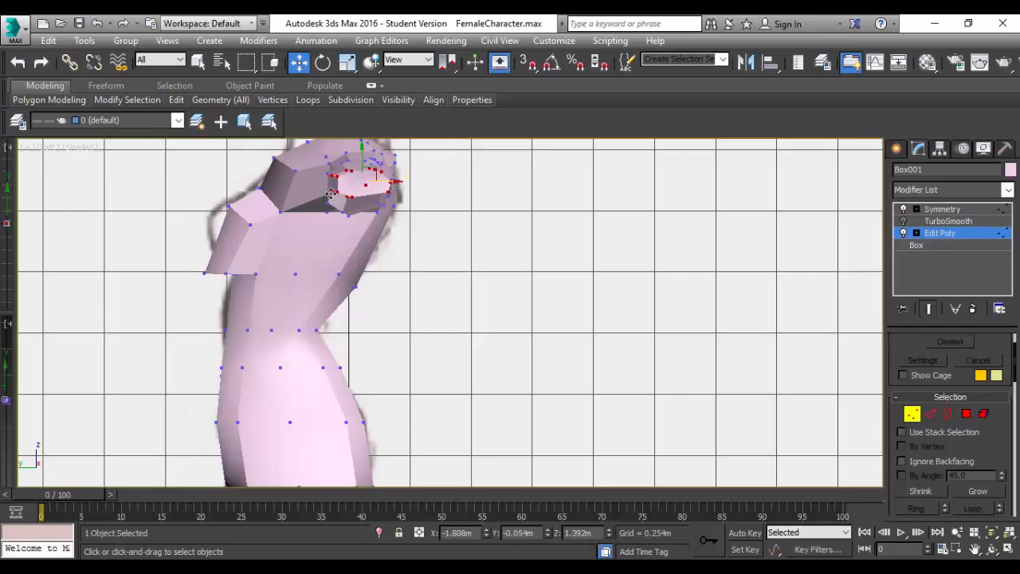
# Deselect the visible inner wrist loop vertices on the torso-facing side and top of the forearm end.
pyautogui.scroll(2, 355, 183)
pyautogui.keyDown('alt'); pyautogui.moveTo(395, 207); pyautogui.dragTo(363, 195, button='middle'); pyautogui.keyUp('alt')
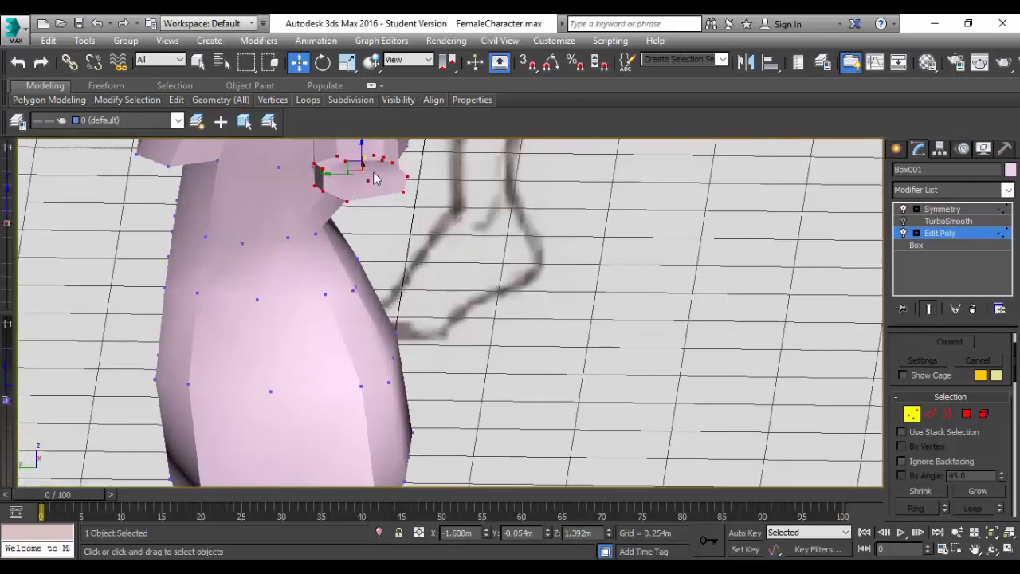
pyautogui.keyDown('alt'); pyautogui.click(337, 157); pyautogui.keyUp('alt')
pyautogui.keyDown('alt'); pyautogui.click(316, 164); pyautogui.keyUp('alt')
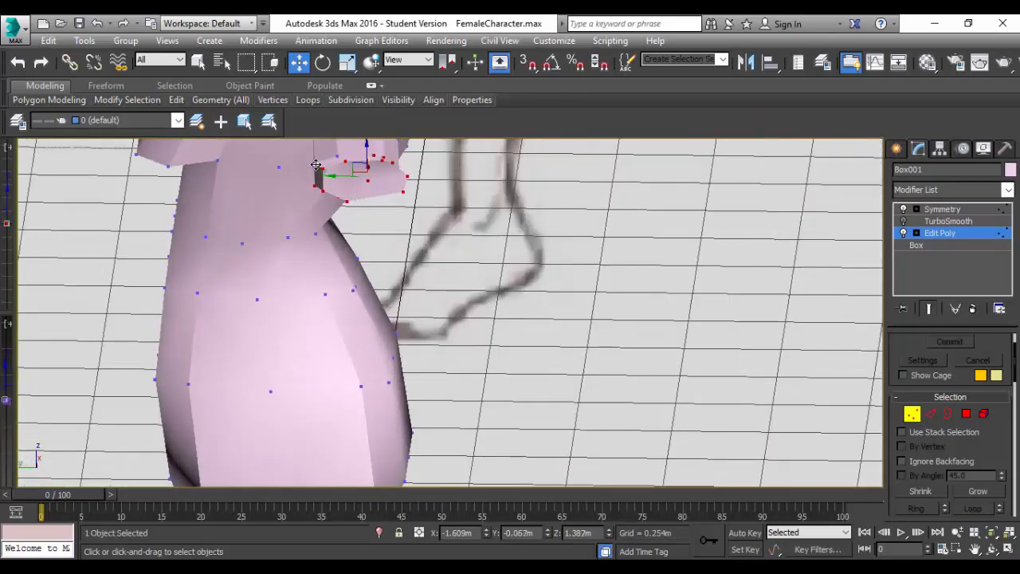
pyautogui.keyDown('alt'); pyautogui.click(314, 188); pyautogui.keyUp('alt')
pyautogui.keyDown('alt'); pyautogui.click(374, 156); pyautogui.keyUp('alt')
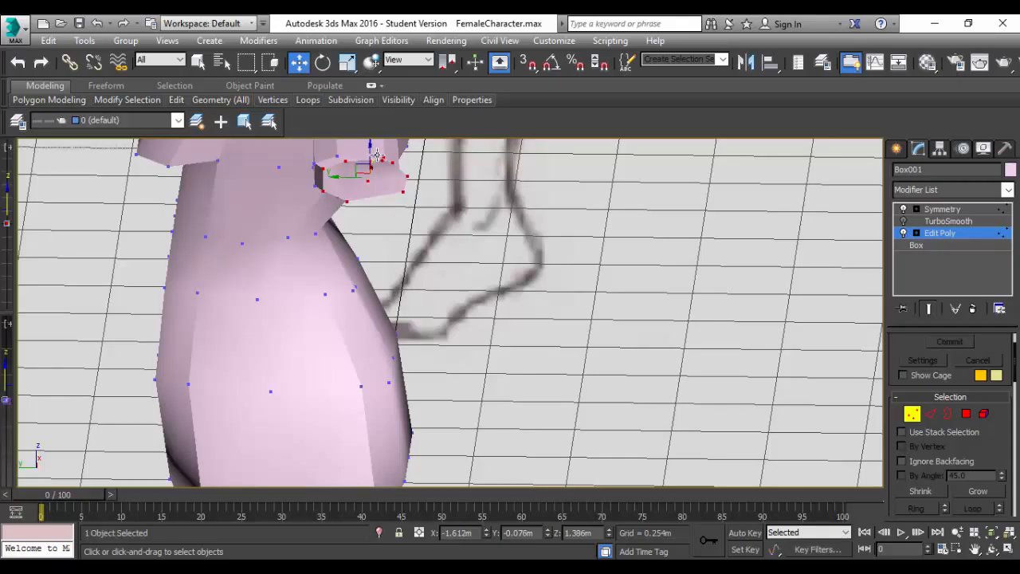
pyautogui.keyDown('alt'); pyautogui.click(383, 158); pyautogui.keyUp('alt')
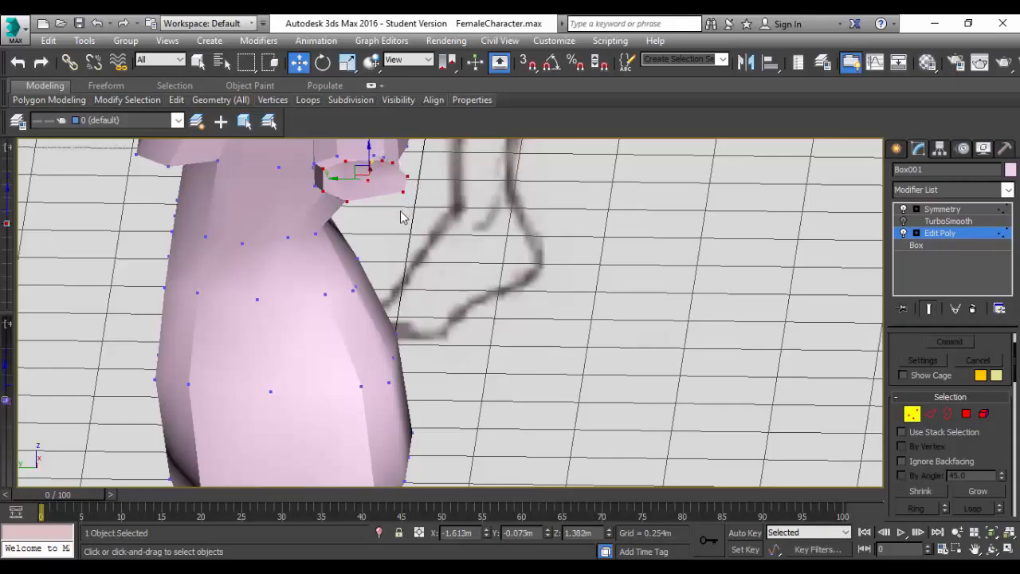
# Deselect the remaining inner wrist loop vertices on the arm's other sides, keeping only the end cap vertices selected.
pyautogui.keyDown('alt'); pyautogui.moveTo(399, 217); pyautogui.dragTo(390, 177, button='middle'); pyautogui.keyUp('alt')
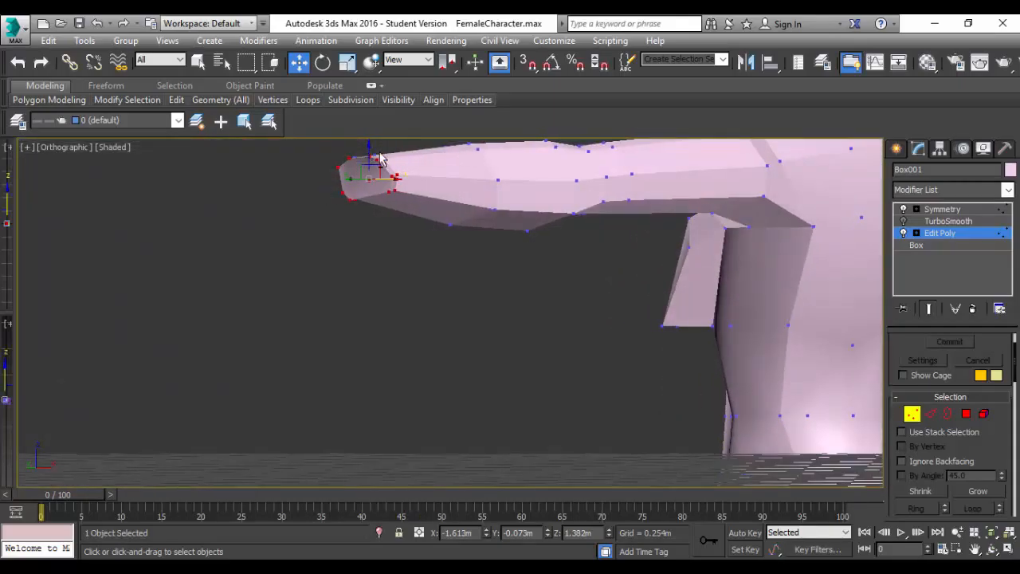
pyautogui.keyDown('alt'); pyautogui.click(398, 175); pyautogui.keyUp('alt')
pyautogui.keyDown('alt'); pyautogui.click(396, 190); pyautogui.keyUp('alt')
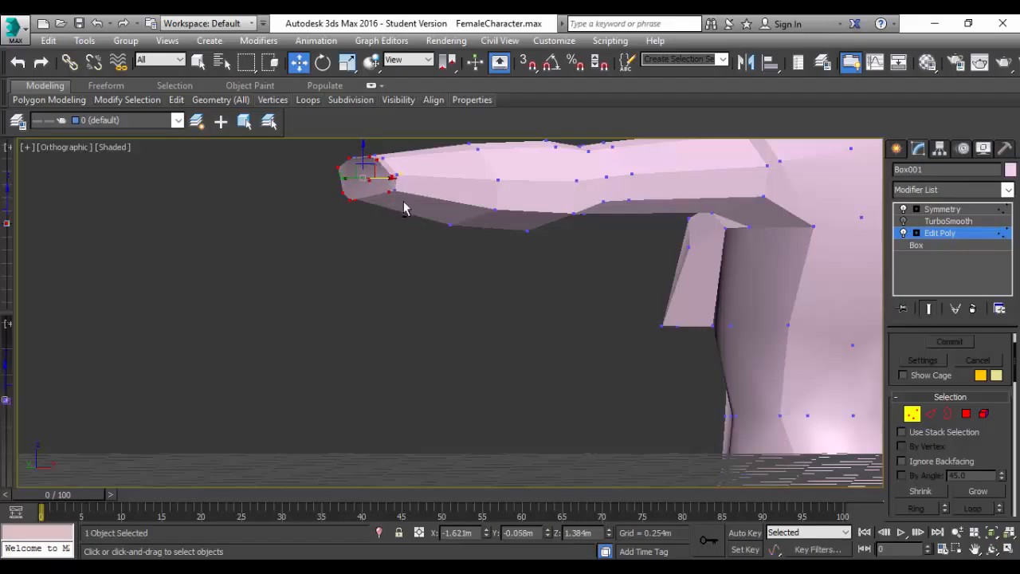
pyautogui.keyDown('alt'); pyautogui.moveTo(389, 223); pyautogui.dragTo(478, 204, button='middle'); pyautogui.keyUp('alt')
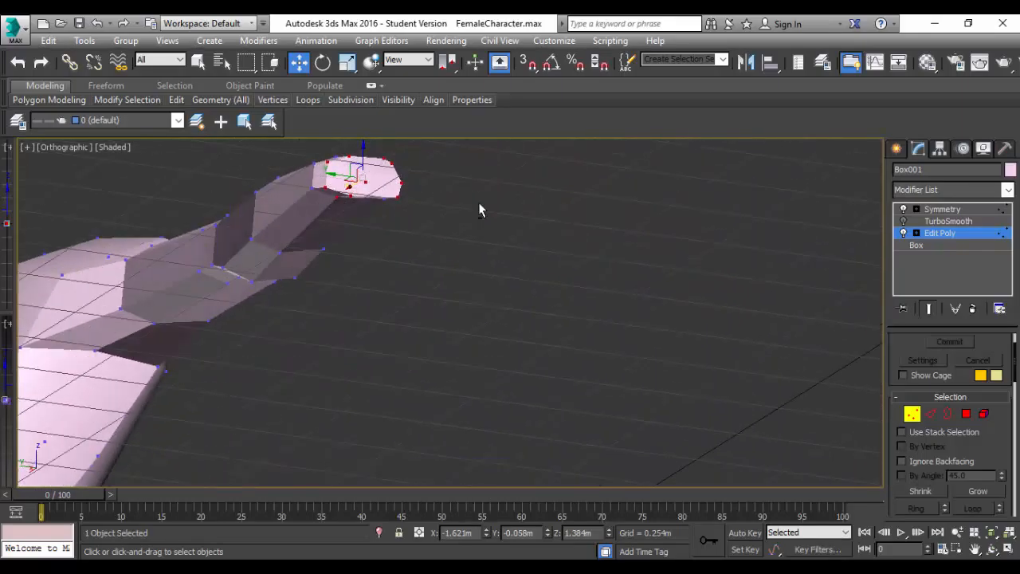
pyautogui.keyDown('alt'); pyautogui.click(338, 195); pyautogui.keyUp('alt')
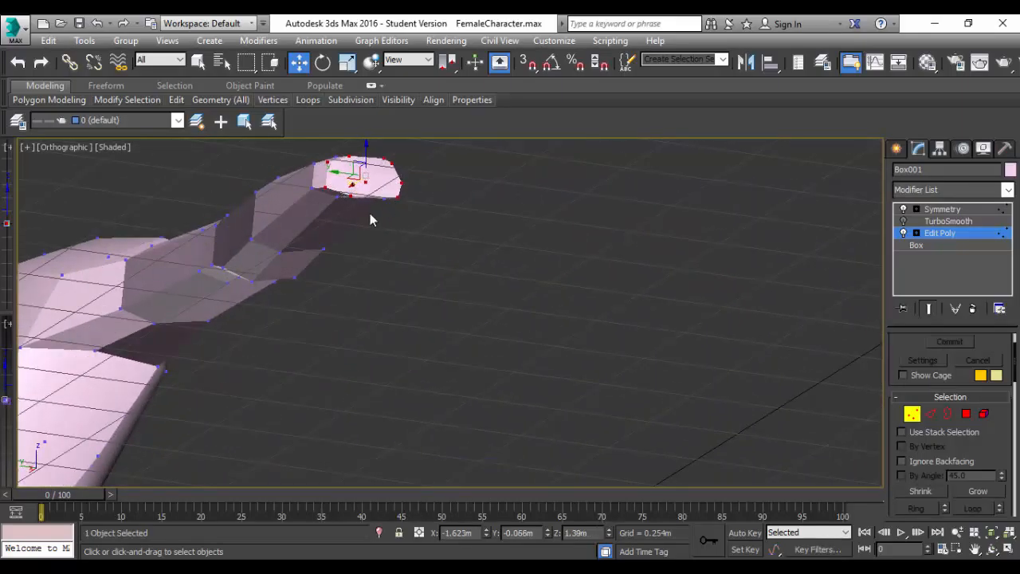
# In the Left view, move the selected arm end cap vertices toward the torso to about Y -0.025 m.
pyautogui.click(53, 149)
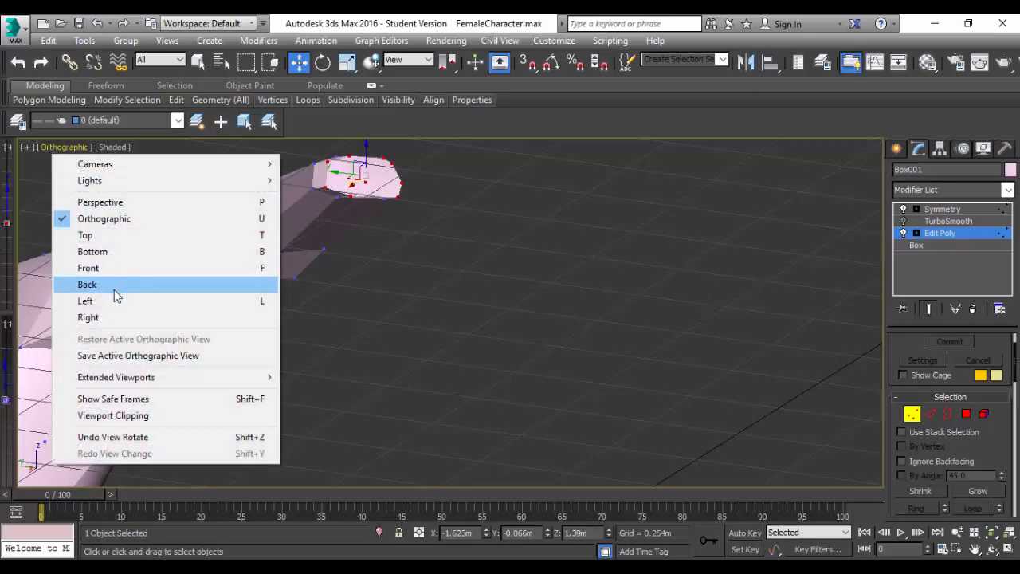
pyautogui.click(125, 300)
pyautogui.scroll(8, 515, 200)
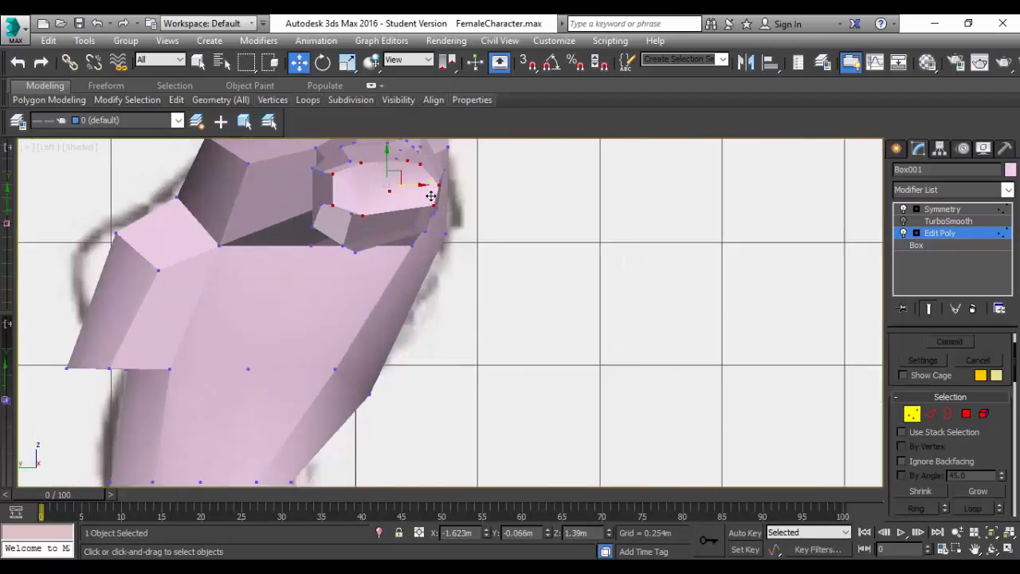
pyautogui.moveTo(421, 185); pyautogui.dragTo(402, 187)
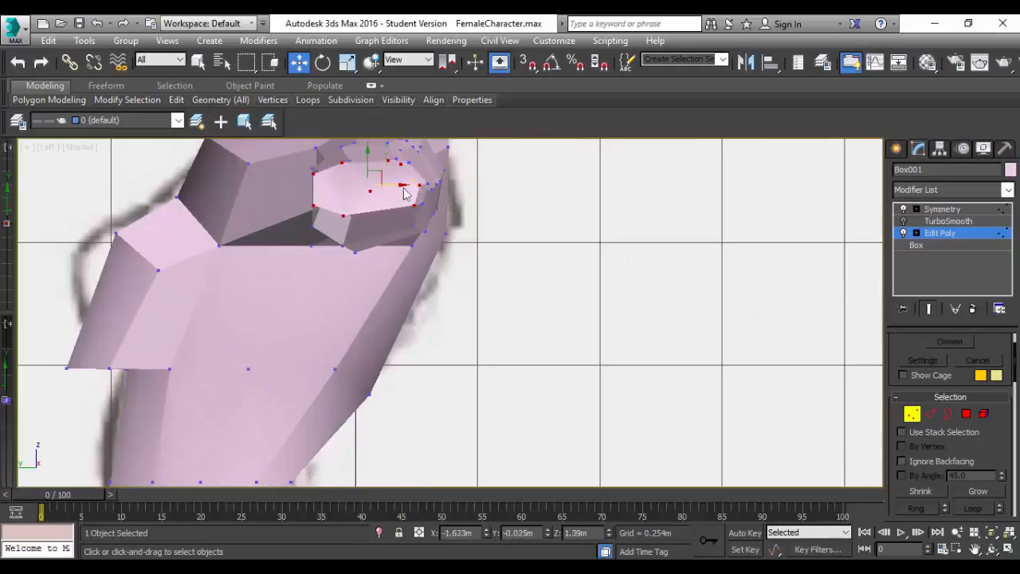
# Switch to polygon selection and uniformly scale down the end cap polygons to narrow the wrist slightly.
pyautogui.click(966, 413)
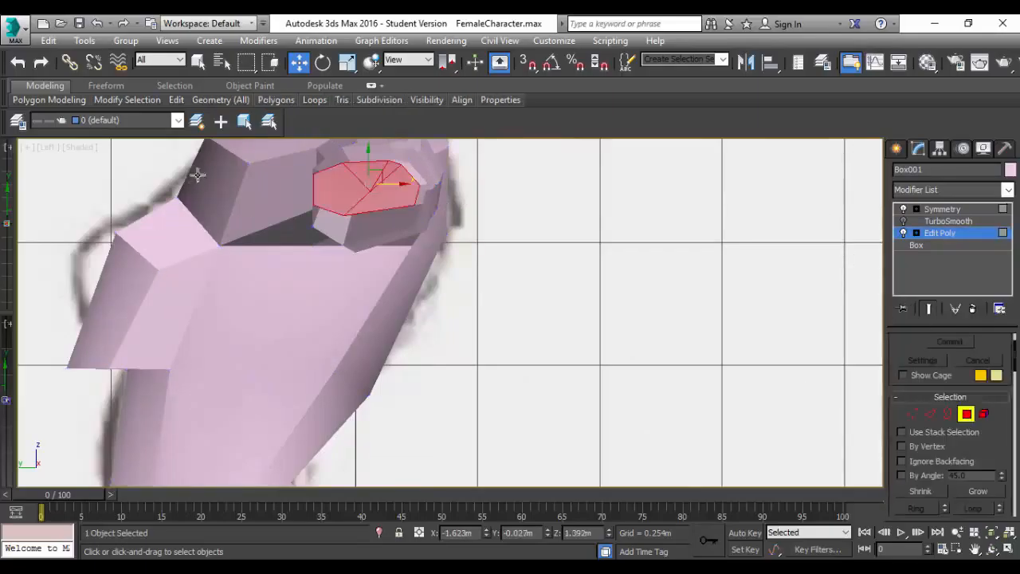
pyautogui.press('r')
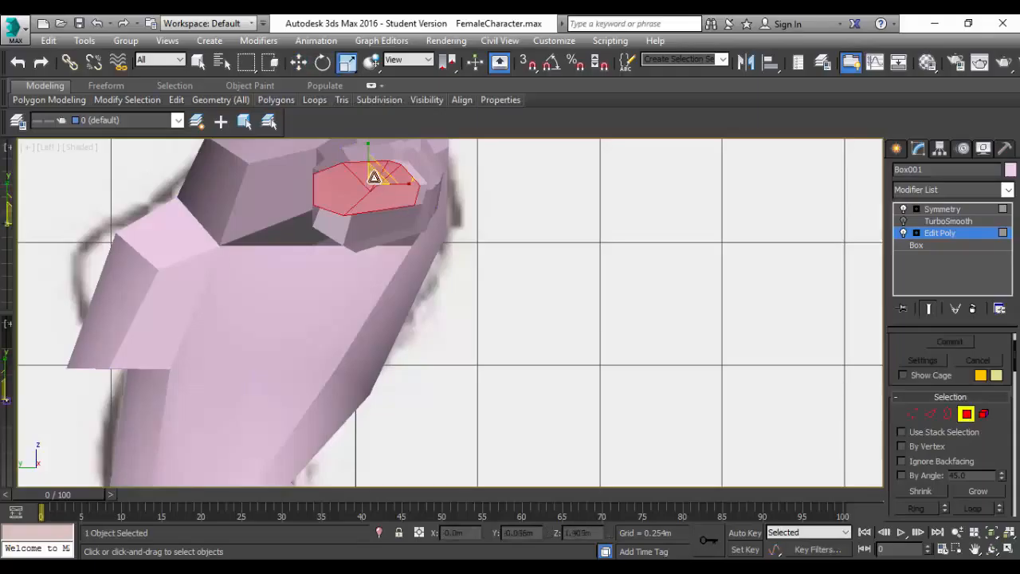
pyautogui.moveTo(371, 176); pyautogui.dragTo(375, 195)
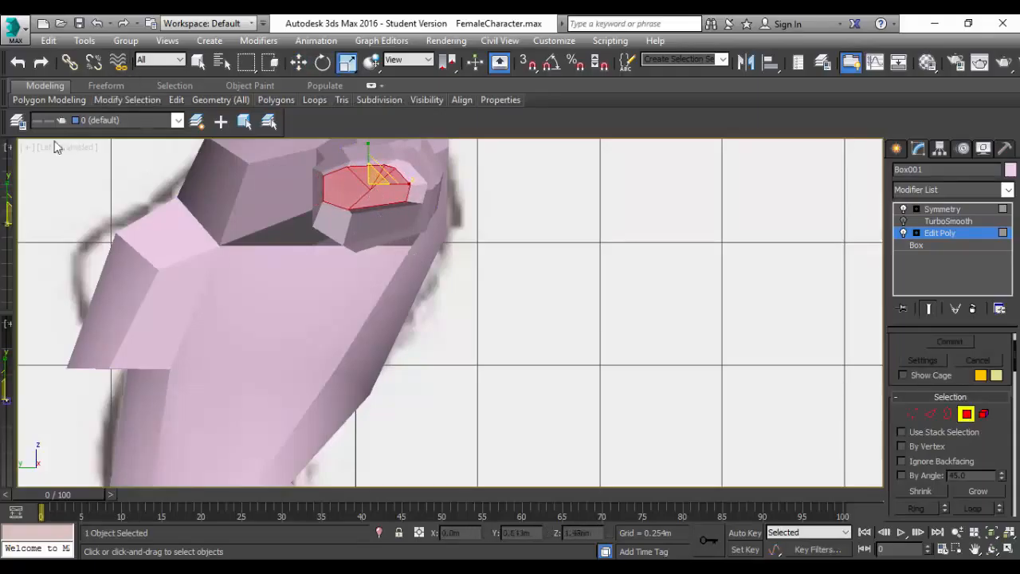
# Turn on the TurboSmooth modifier to preview the whole body and both arms smoothed.
pyautogui.scroll(-3, 362, 237)
pyautogui.moveTo(370, 238)
pyautogui.keyDown('alt'); pyautogui.mouseDown(button='middle')
pyautogui.moveTo(394, 266)
pyautogui.moveTo(523, 269)
pyautogui.mouseUp(button='middle'); pyautogui.keyUp('alt')
pyautogui.moveTo(257, 291); pyautogui.dragTo(585, 332, button='middle')
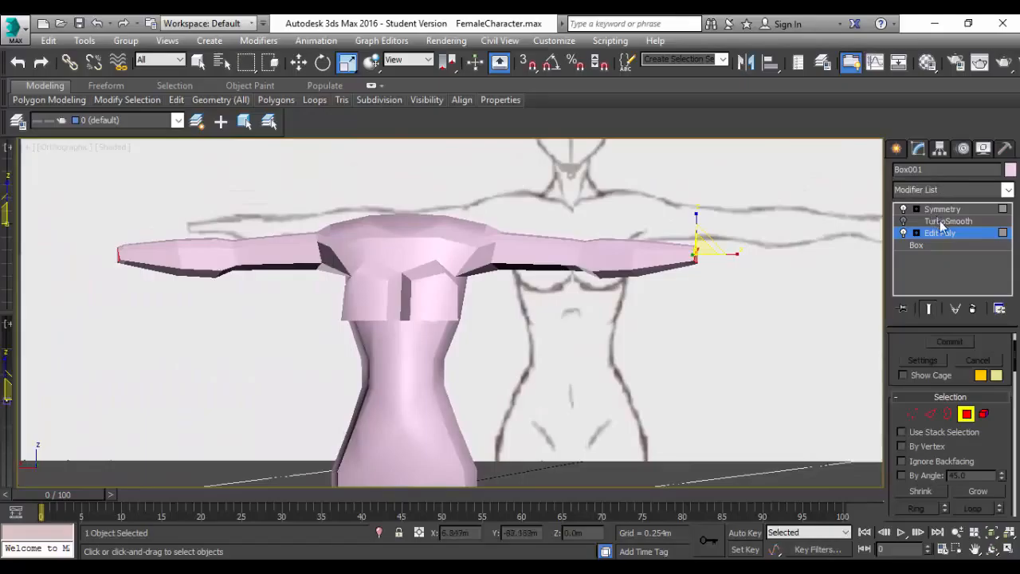
pyautogui.click(903, 221)
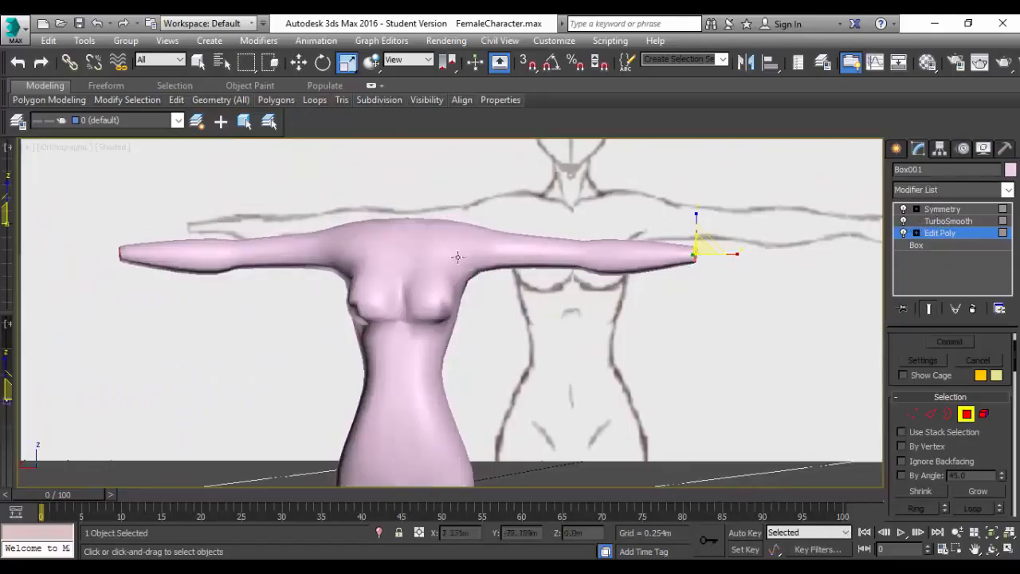
# Examine the smoothed torso and arms from several angles and compare them with the reference in the Back view.
pyautogui.scroll(-3, 534, 297)
pyautogui.scroll(6, 535, 296)
pyautogui.scroll(-3, 534, 297)
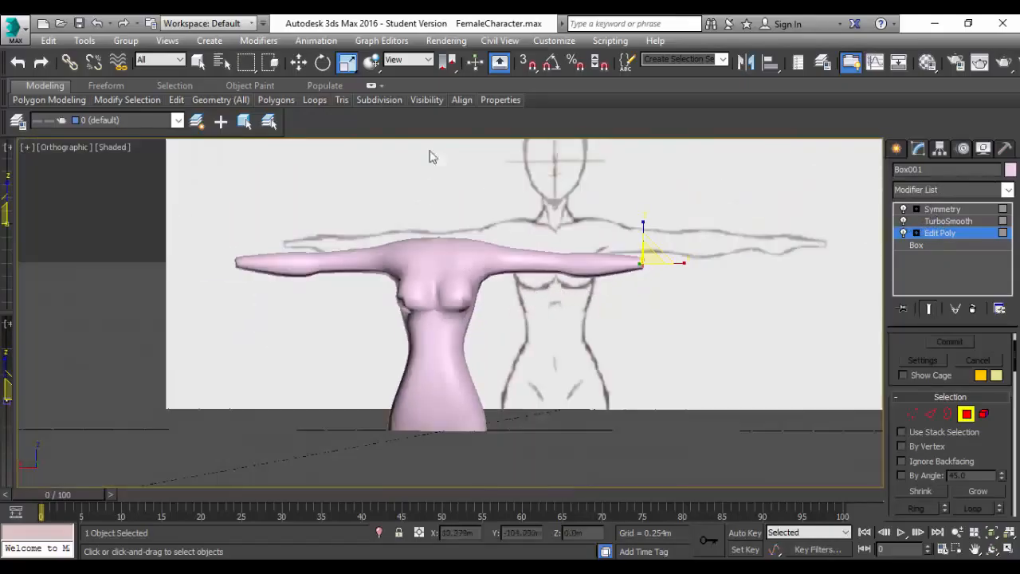
pyautogui.moveTo(513, 296)
pyautogui.keyDown('alt'); pyautogui.mouseDown(button='middle')
pyautogui.moveTo(534, 300)
pyautogui.moveTo(532, 245)
pyautogui.moveTo(521, 314)
pyautogui.moveTo(522, 300)
pyautogui.mouseUp(button='middle'); pyautogui.keyUp('alt')
pyautogui.click(61, 148)
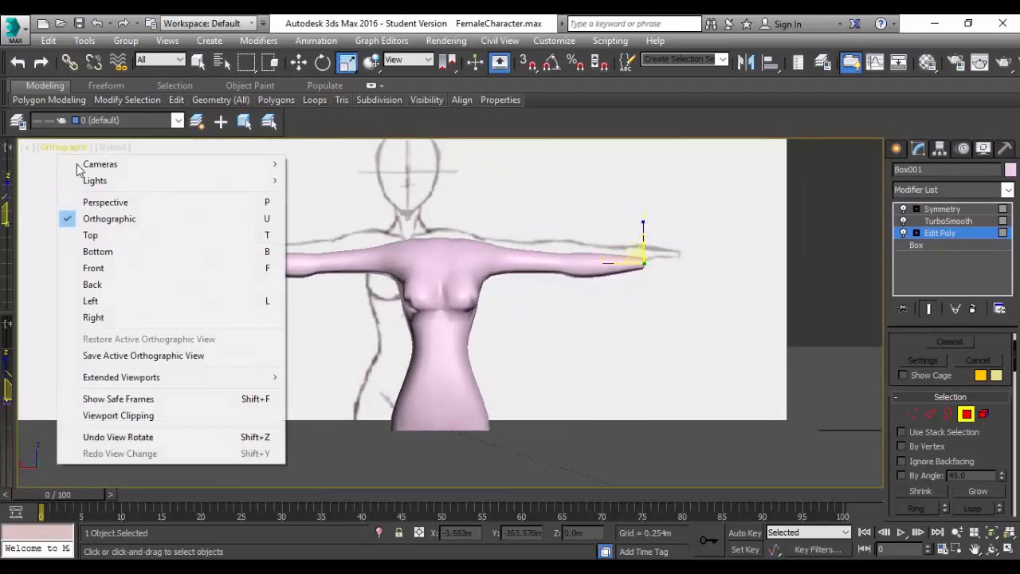
pyautogui.click(93, 288)
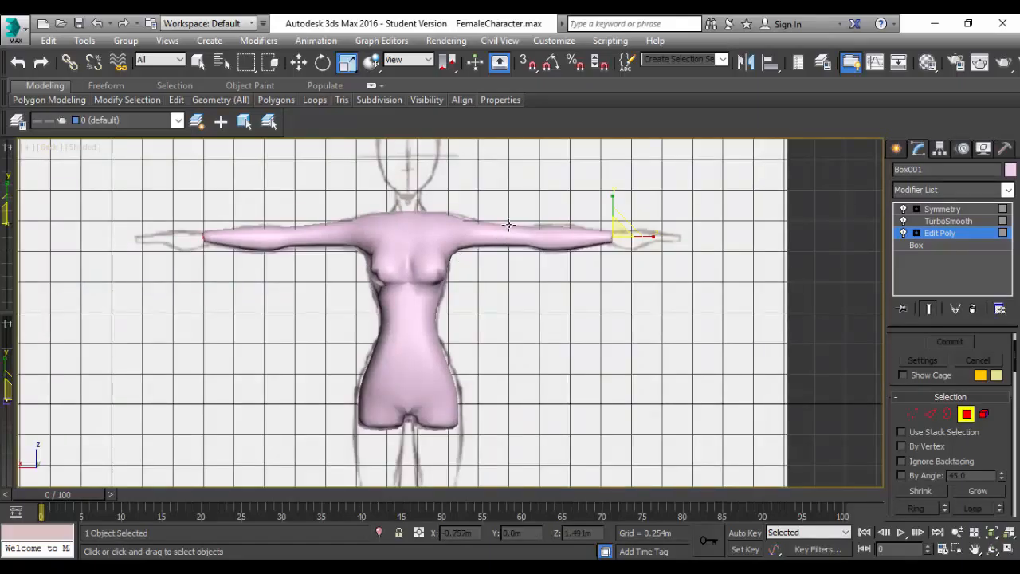
pyautogui.moveTo(550, 395); pyautogui.dragTo(480, 451, button='middle')
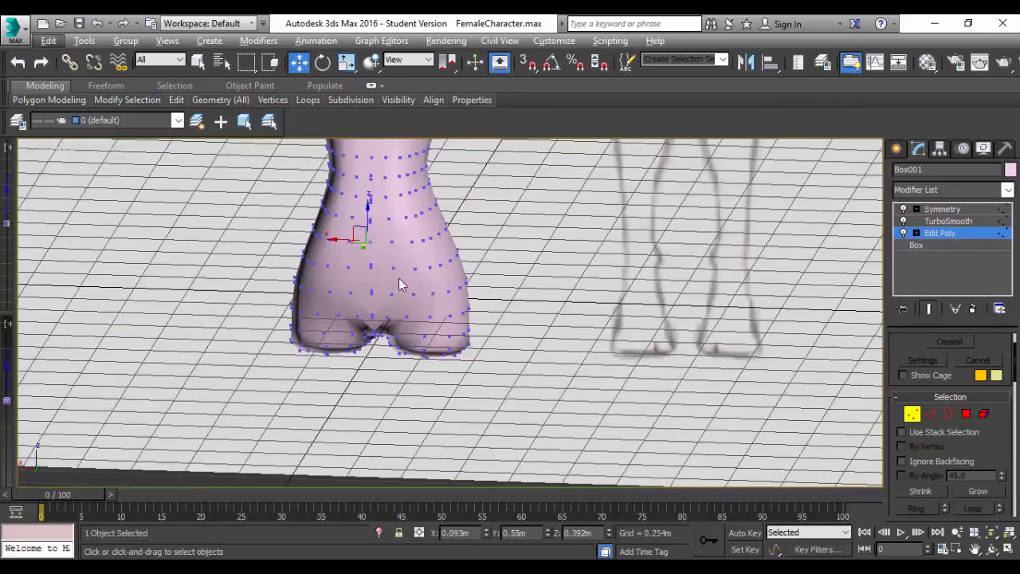
# Examine the smoothed torso, hips and arms with vertices shown in an angled orthographic view, and turn TurboSmooth off.
pyautogui.scroll(-7, 400, 281)
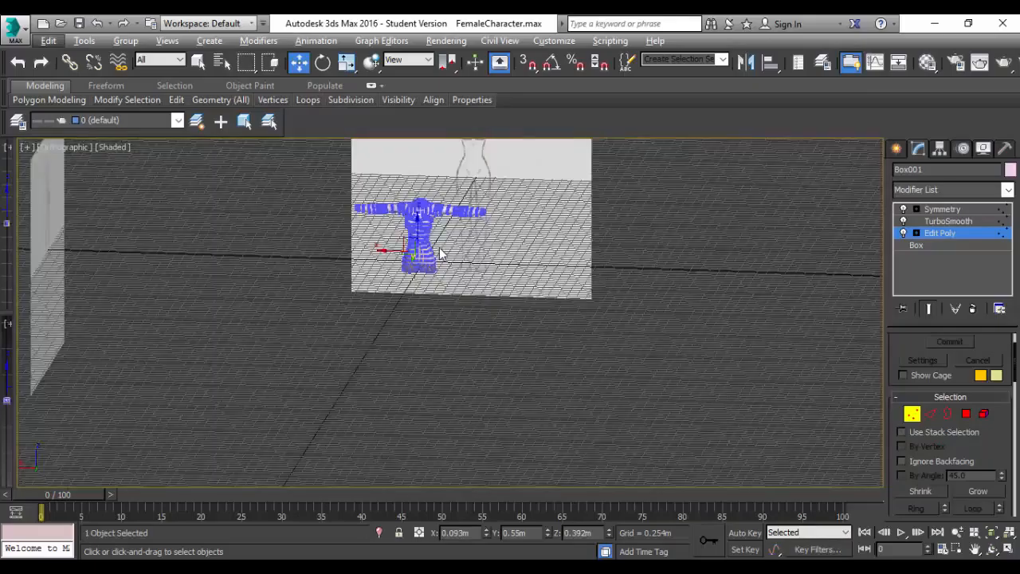
pyautogui.scroll(6, 444, 251)
pyautogui.scroll(-3, 447, 251)
pyautogui.moveTo(468, 266)
pyautogui.keyDown('alt'); pyautogui.mouseDown(button='middle')
pyautogui.moveTo(514, 279)
pyautogui.moveTo(495, 248)
pyautogui.moveTo(430, 263)
pyautogui.moveTo(460, 267)
pyautogui.mouseUp(button='middle'); pyautogui.keyUp('alt')
pyautogui.scroll(5, 485, 200)
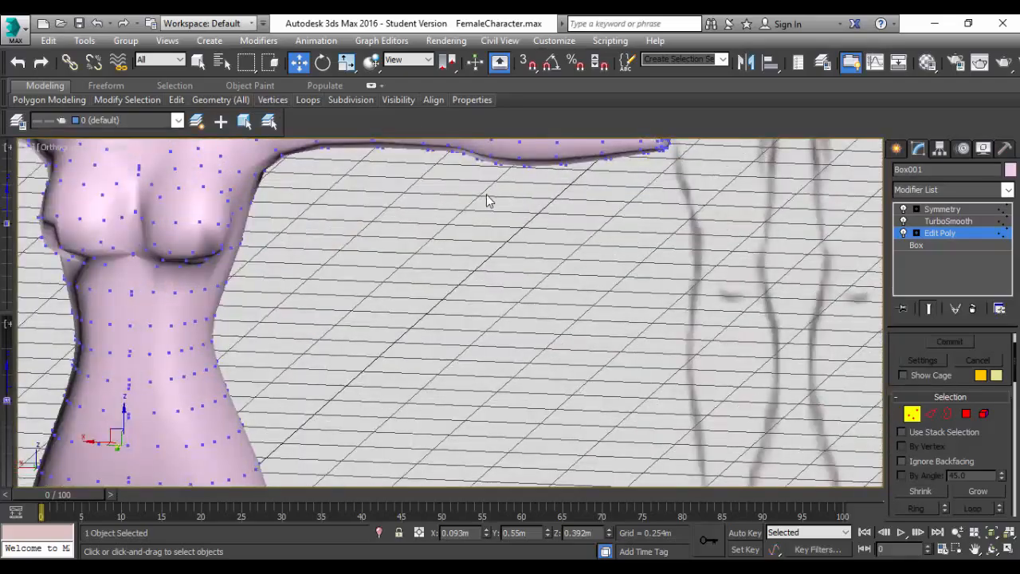
pyautogui.scroll(-2, 434, 235)
pyautogui.click(398, 242)
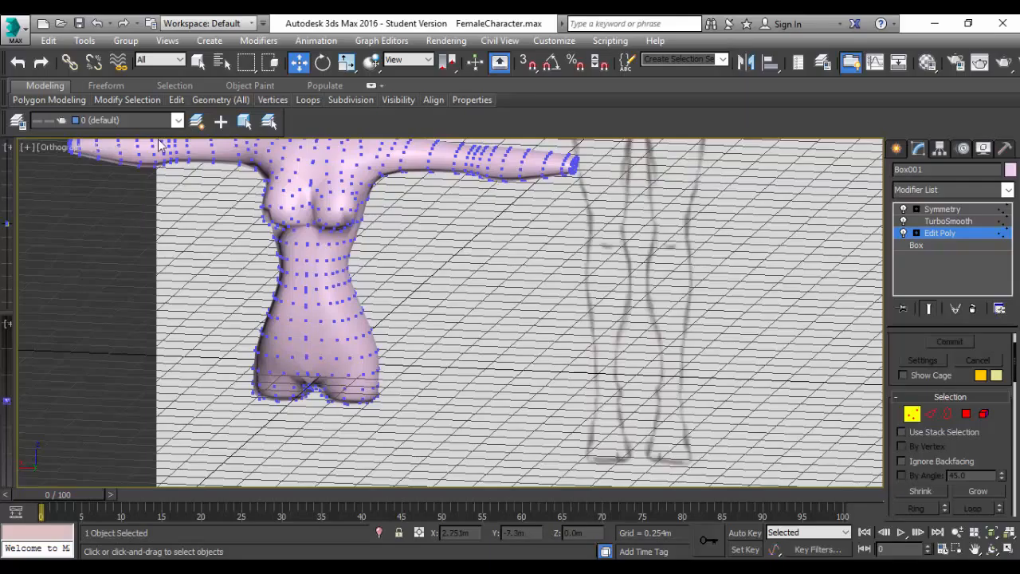
pyautogui.click(903, 223)
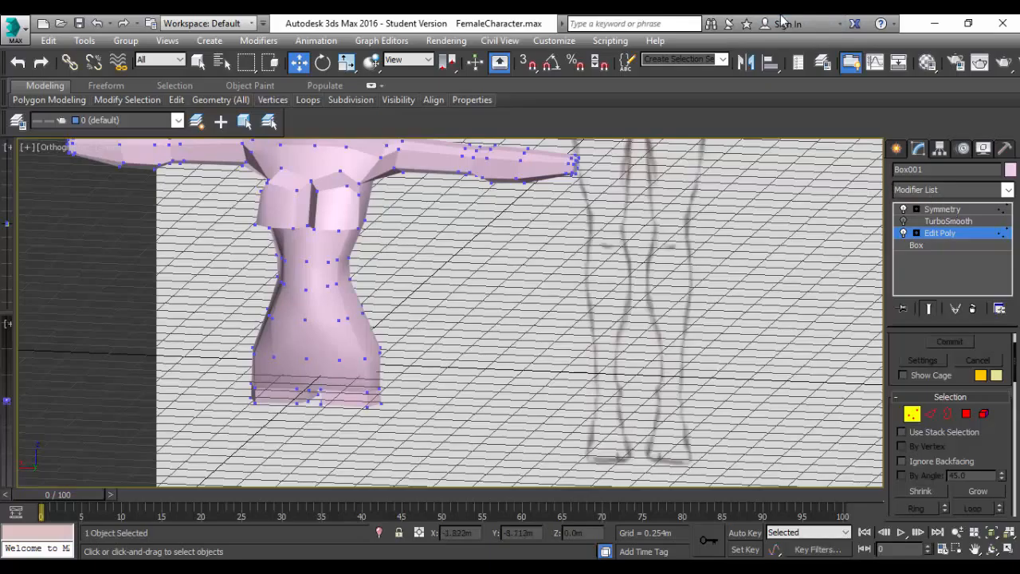
pyautogui.click(875, 568)
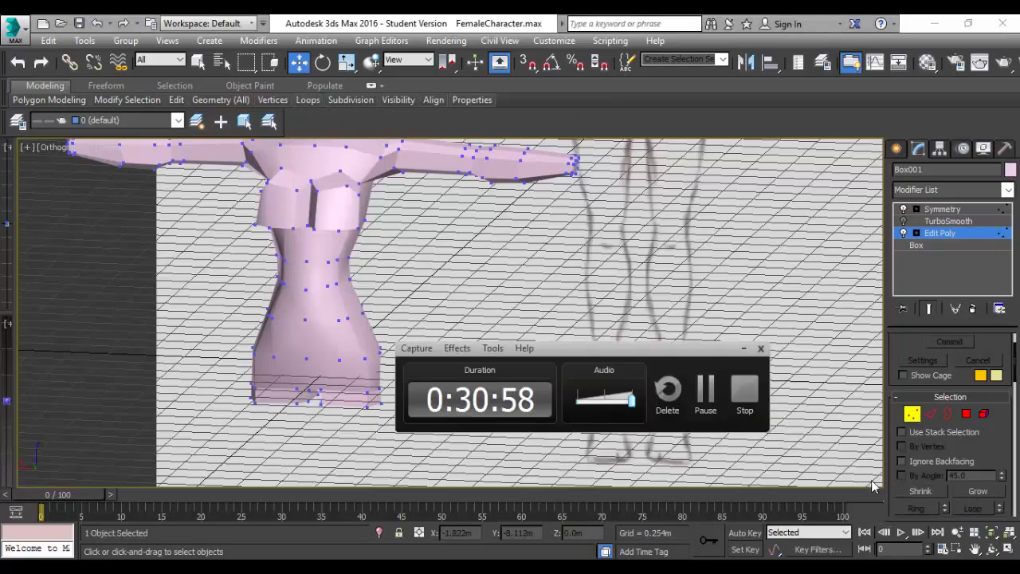